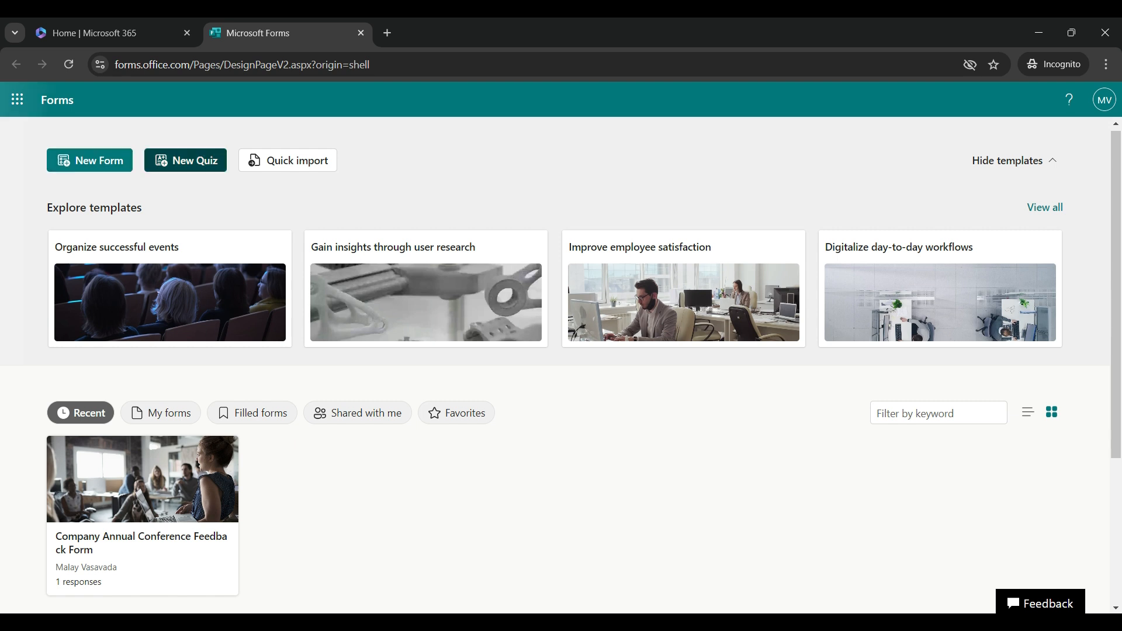
Create a new quiz and title it "Harry Potter's Fan Club Only Quiz".
{"action": "left_click", "coordinate": [186, 161]}
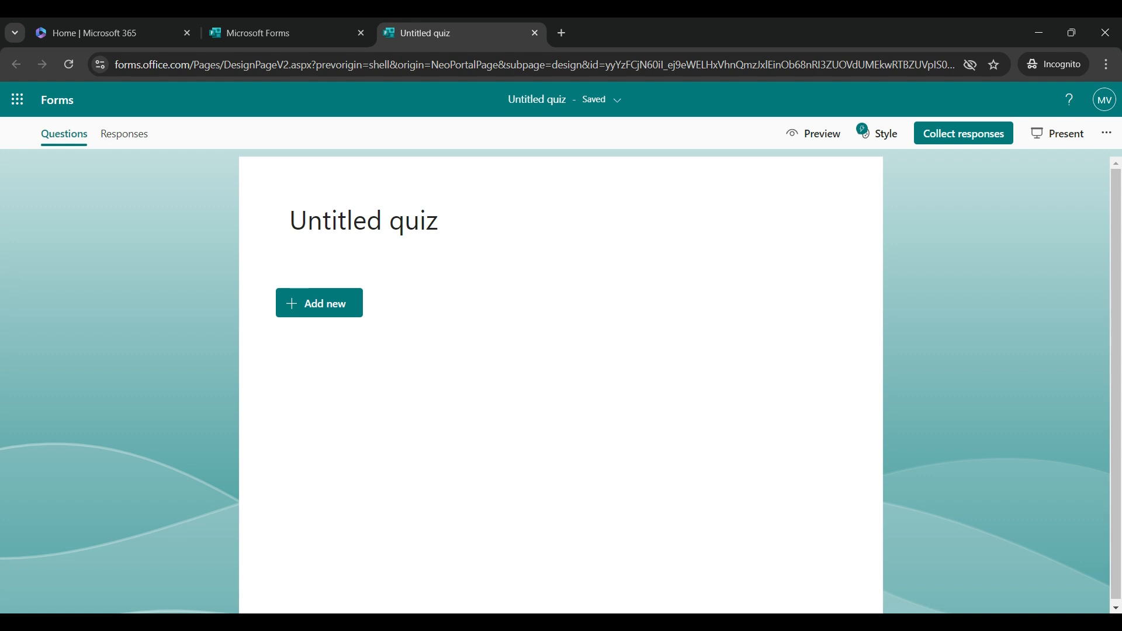
{"action": "left_click", "coordinate": [366, 221]}
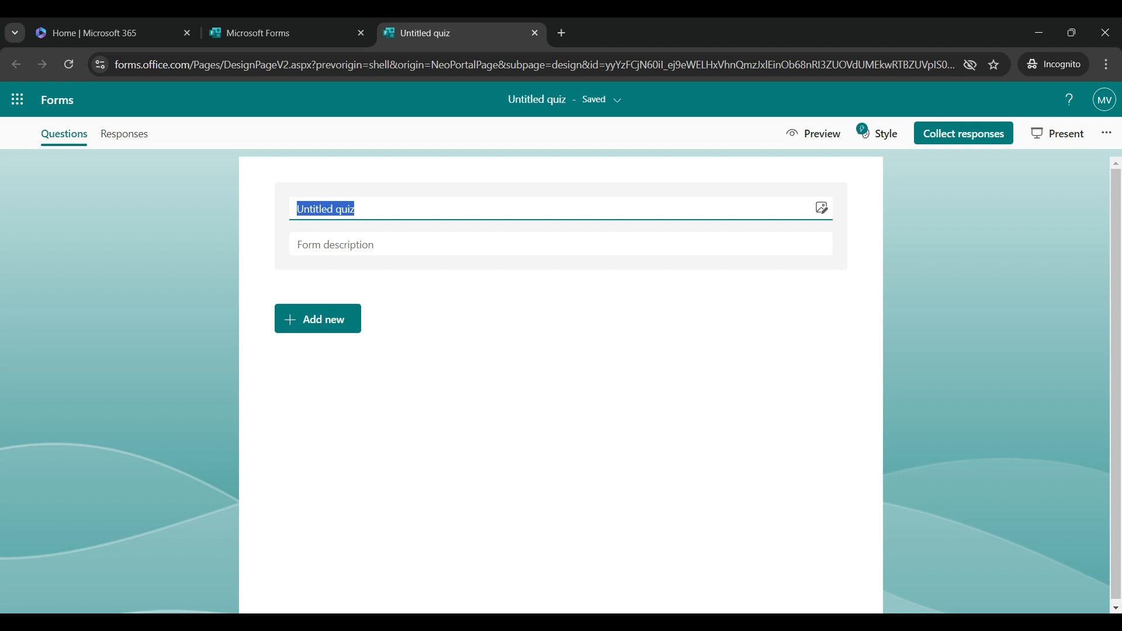
{"action": "type", "text": "H"}
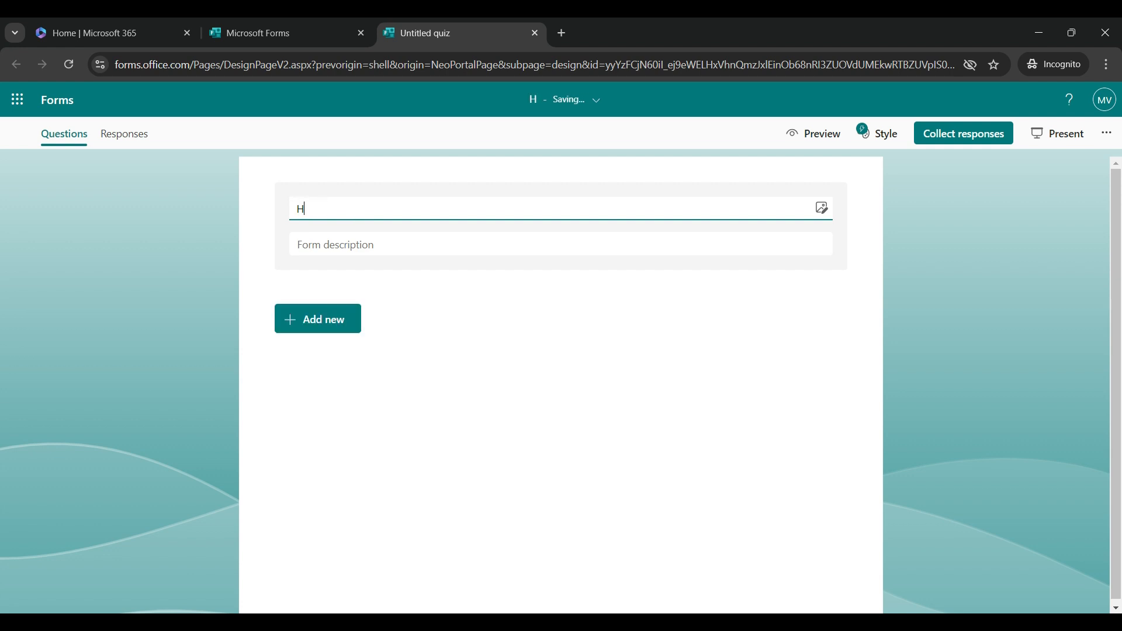
{"action": "key", "text": "BackSpace"}
{"action": "type", "text": "Harry Pott"}
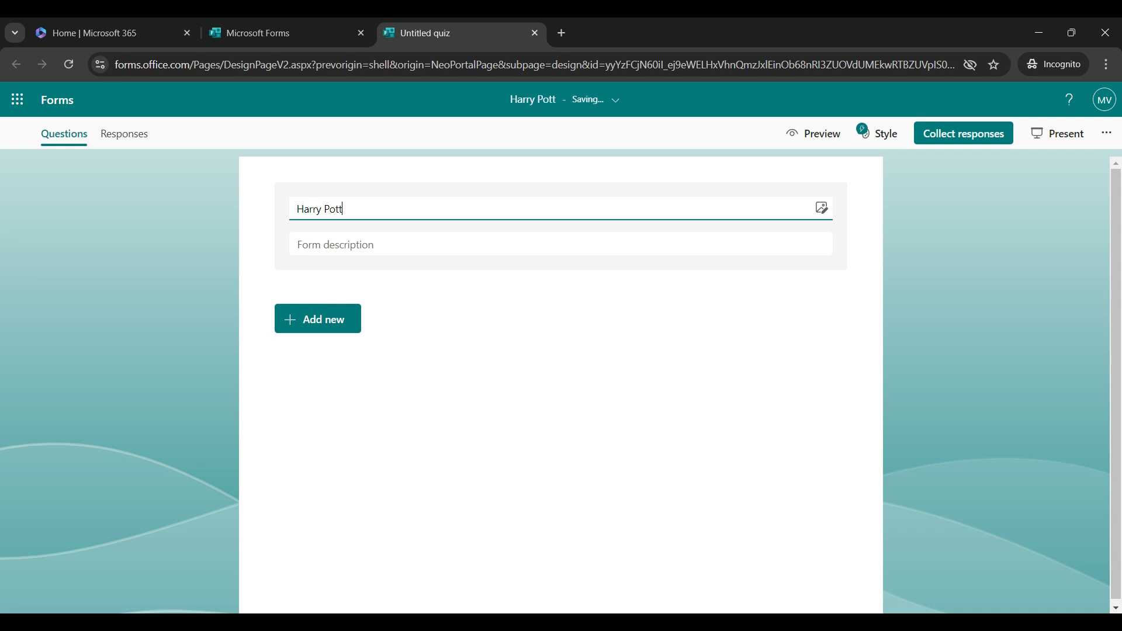
{"action": "type", "text": "er's Fan"}
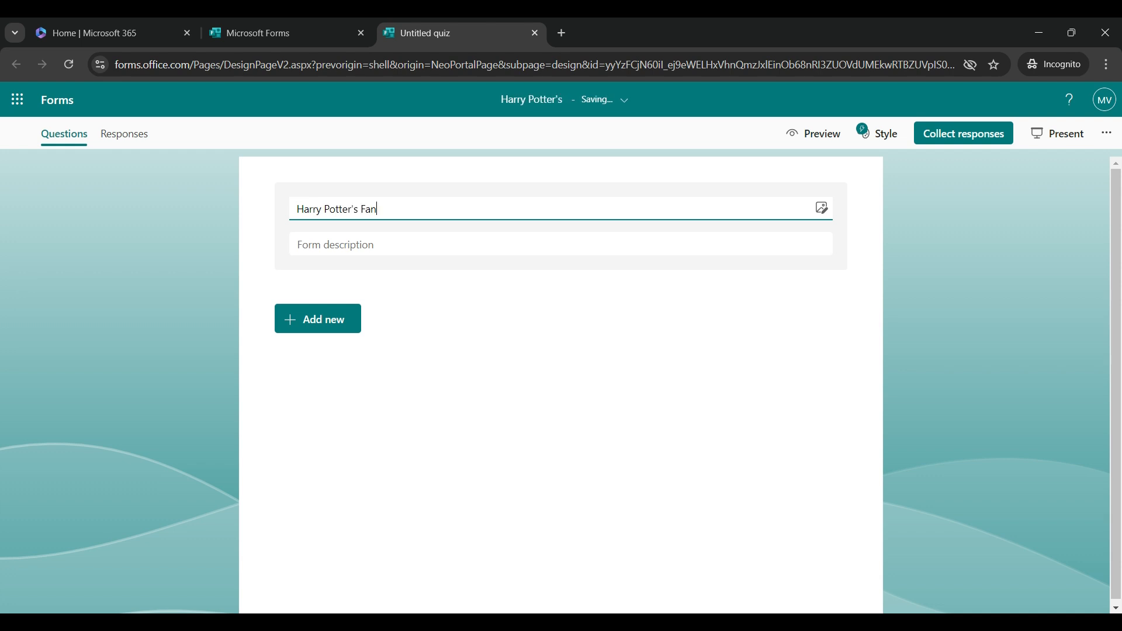
{"action": "type", "text": " Club On"}
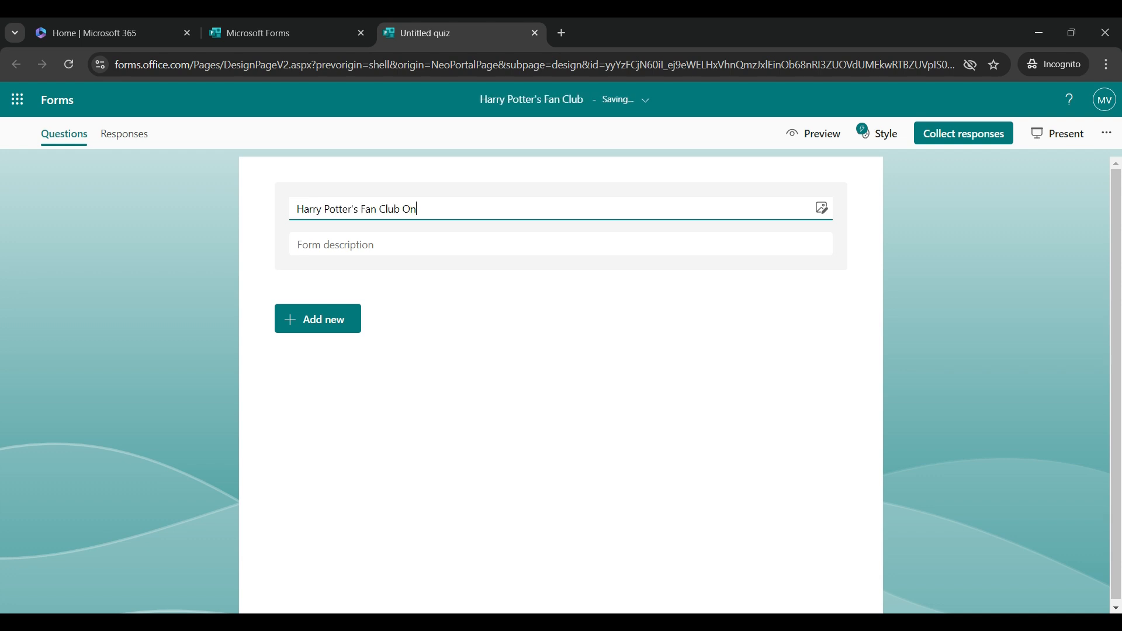
{"action": "type", "text": "ly Quix"}
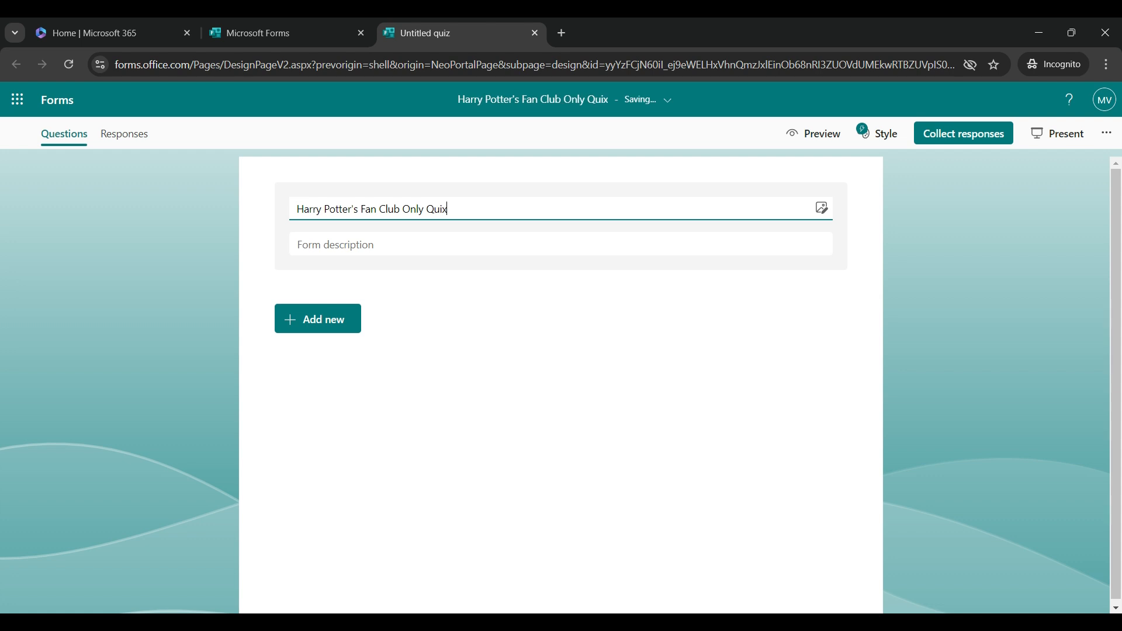
{"action": "key", "text": "BackSpace"}
{"action": "type", "text": "z"}
Enter the quiz description "This quiz tests your knowledge around Harry Potter movies".
{"action": "left_click", "coordinate": [335, 245]}
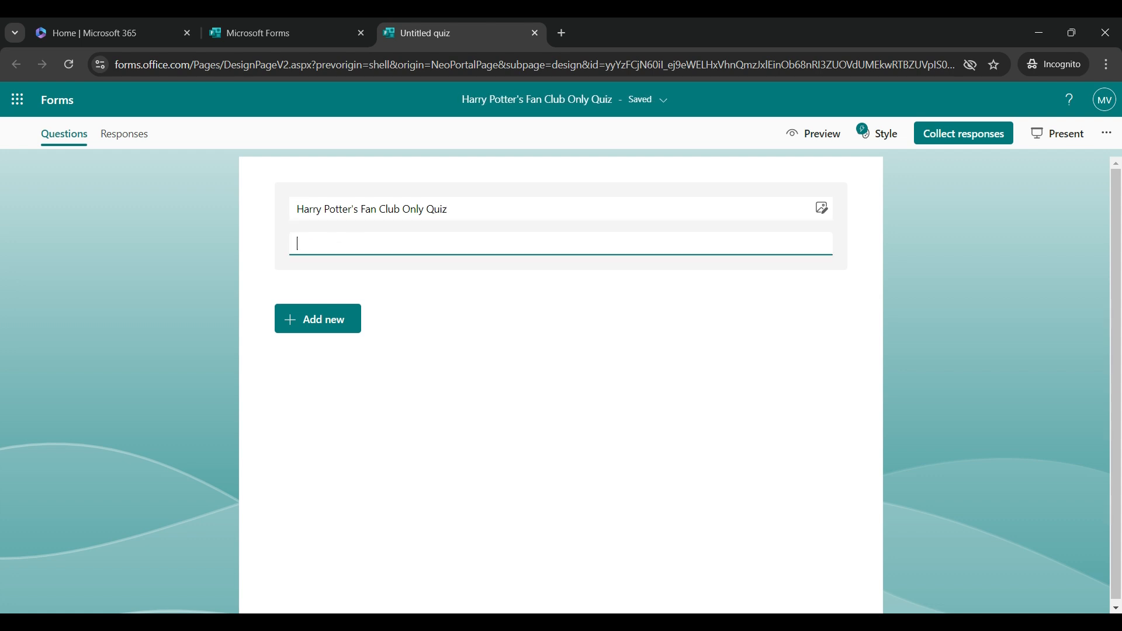
{"action": "type", "text": "This quiz t"}
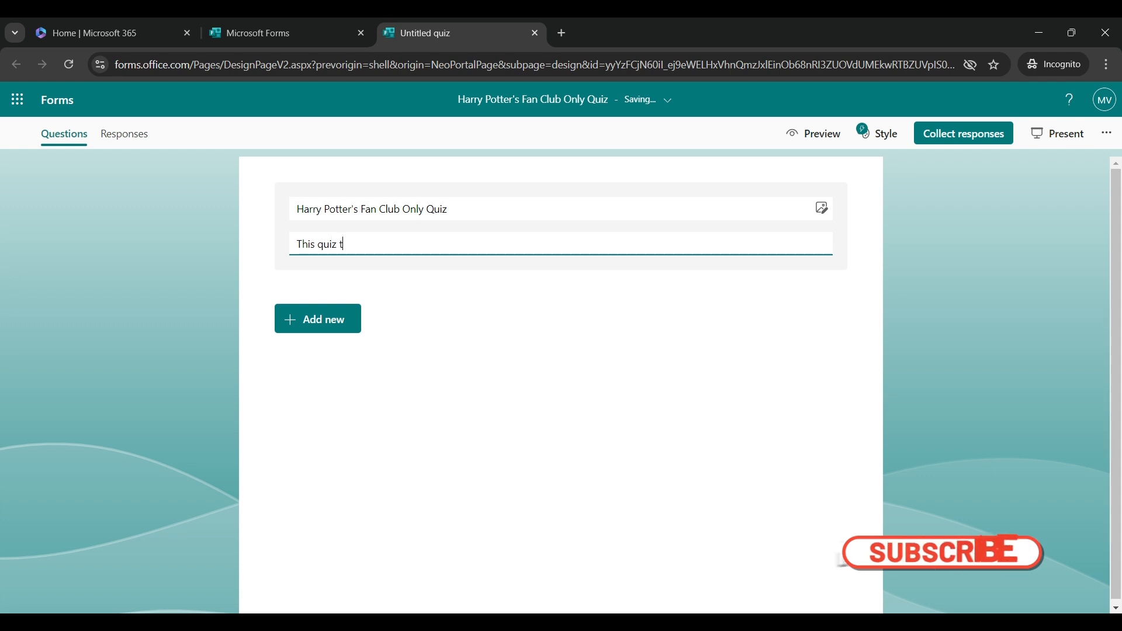
{"action": "type", "text": "ests your knowledge arou"}
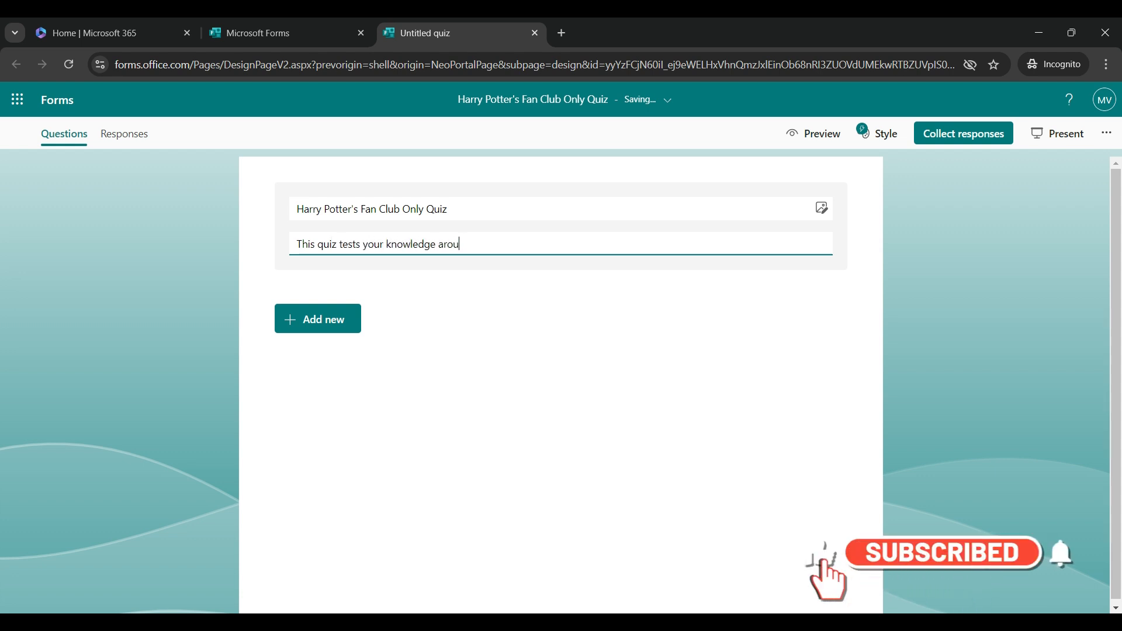
{"action": "type", "text": "nd Harry Potter movies"}
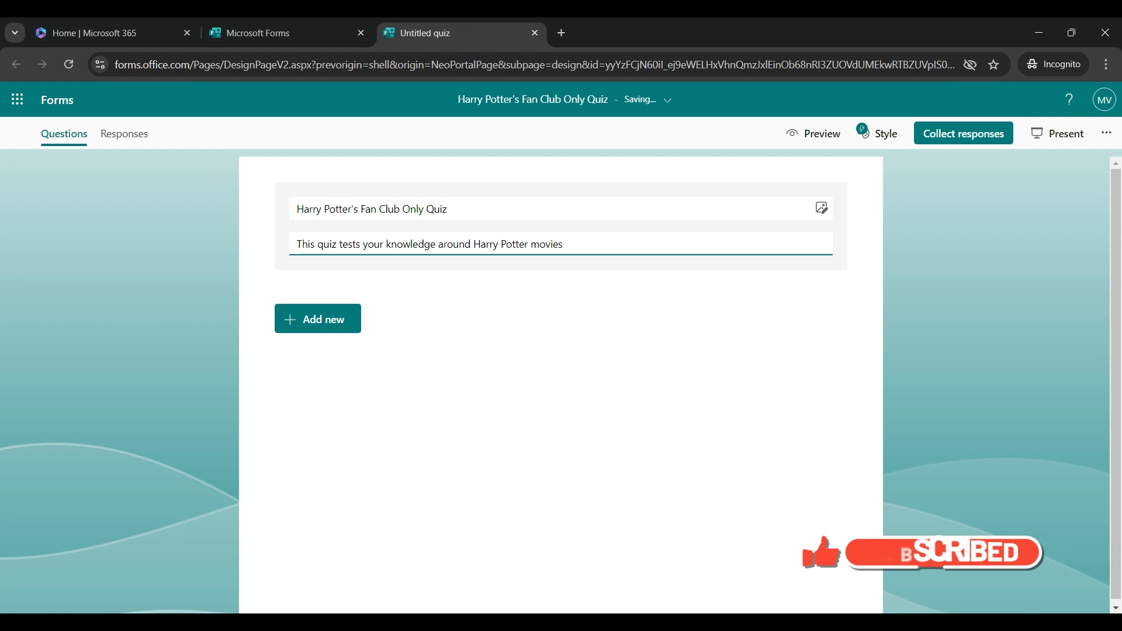
{"action": "left_click", "coordinate": [490, 374]}
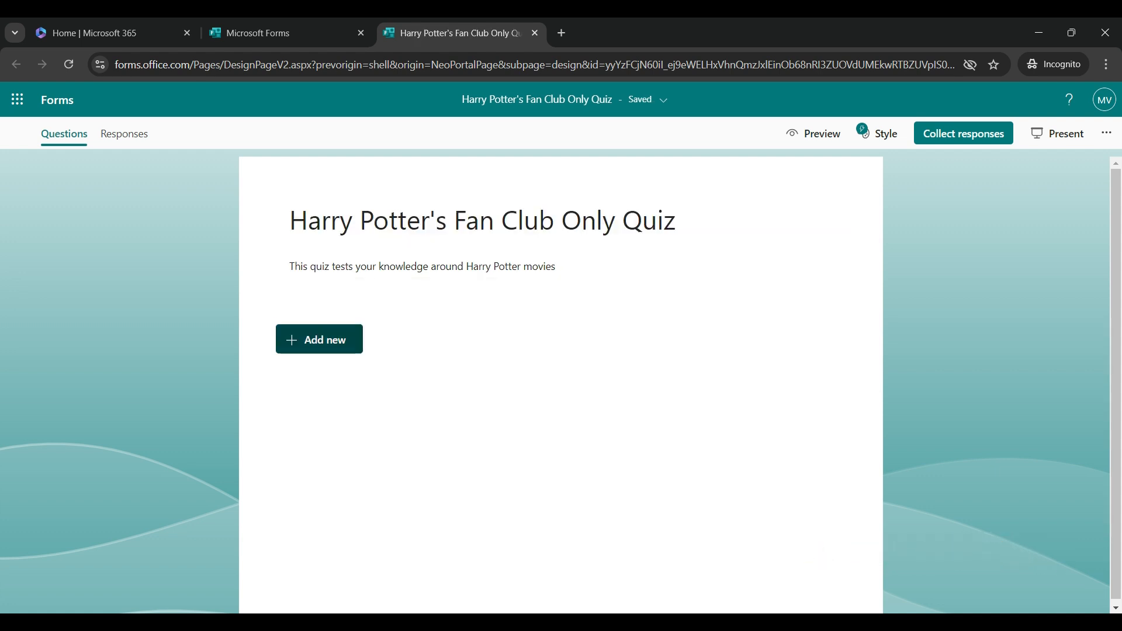
Add a choice question asking "What is the name of the house elf that serves the Malfoy family?".
{"action": "left_click", "coordinate": [333, 339]}
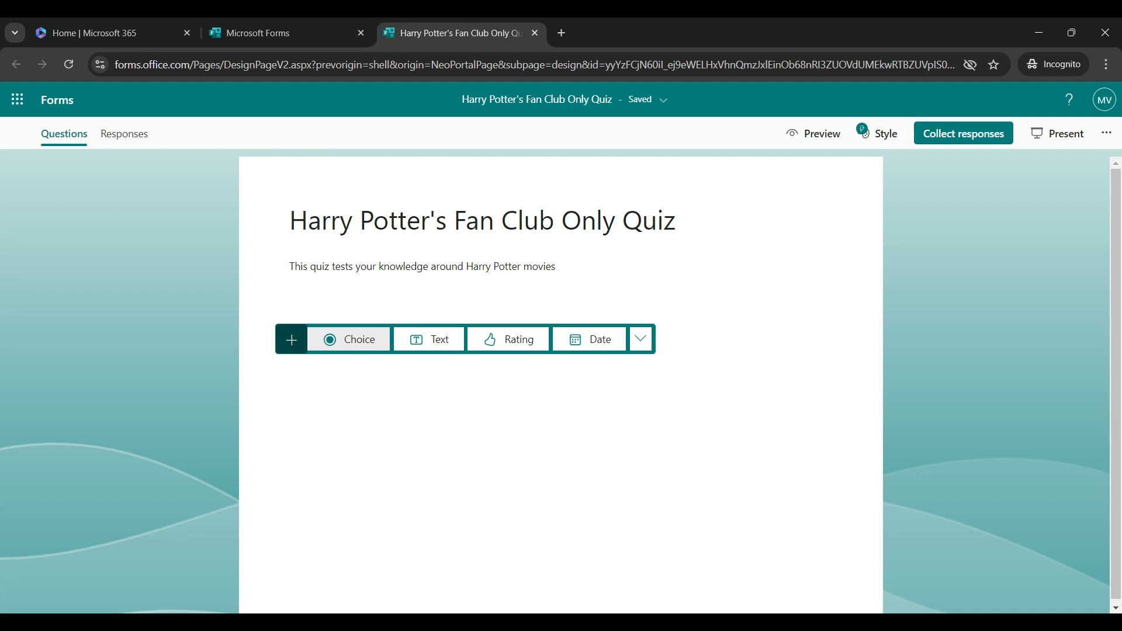
{"action": "left_click", "coordinate": [349, 339]}
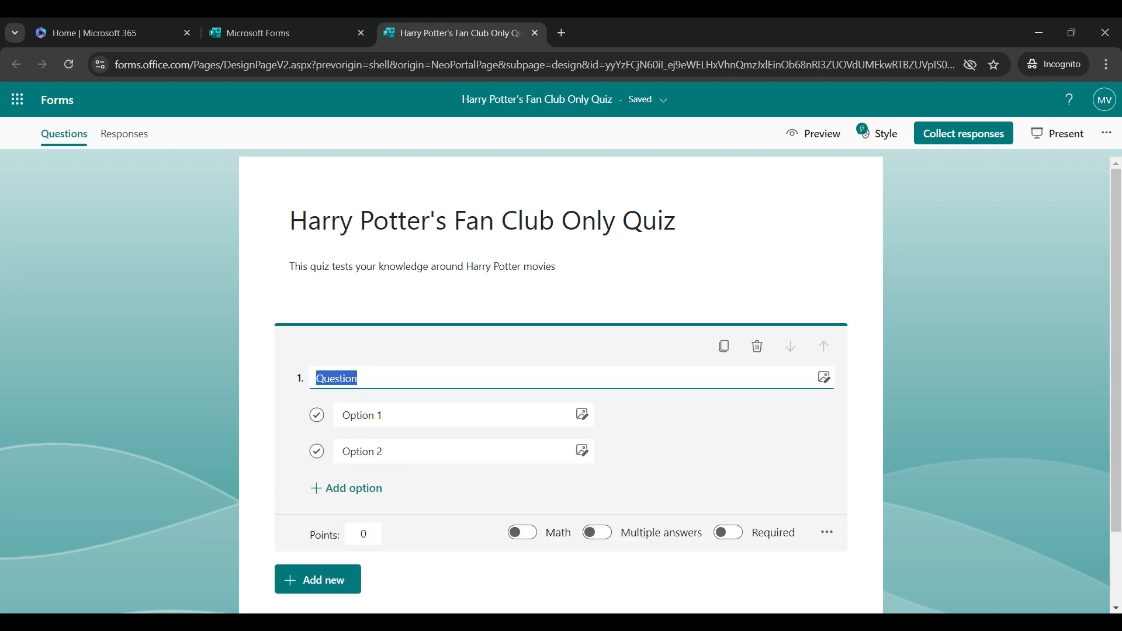
{"action": "type", "text": "What is the name of the house elf that serves the Malfoy family?"}
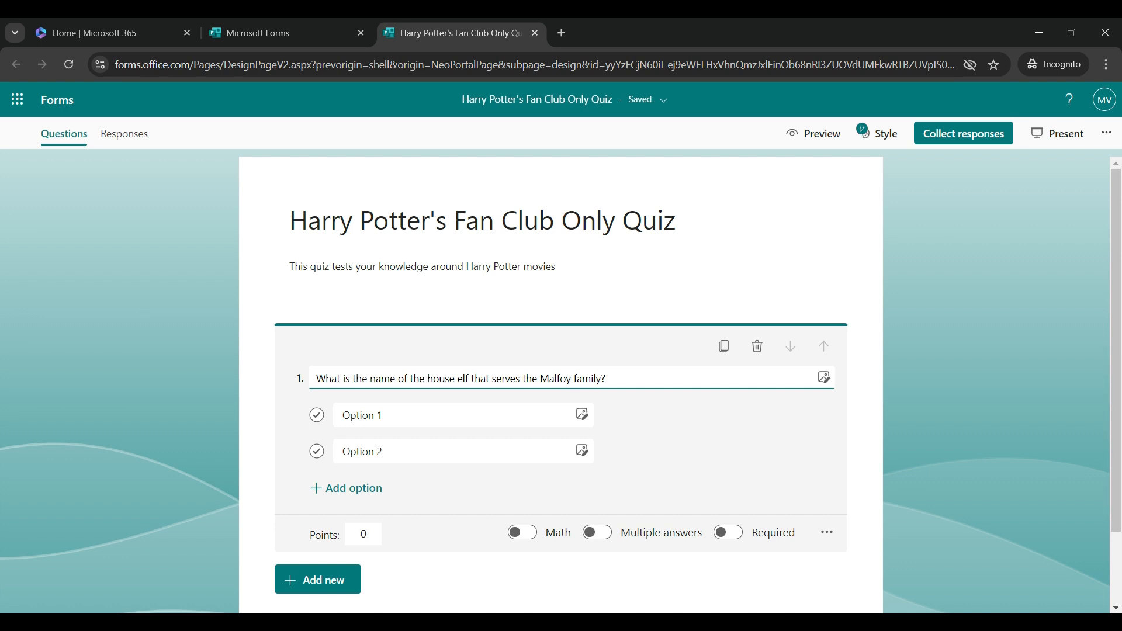
Give question 1 the options Kreacher, Winky, Dobby and Hokey, and mark Dobby as the correct answer.
{"action": "left_click", "coordinate": [374, 416]}
{"action": "type", "text": "Kreacher"}
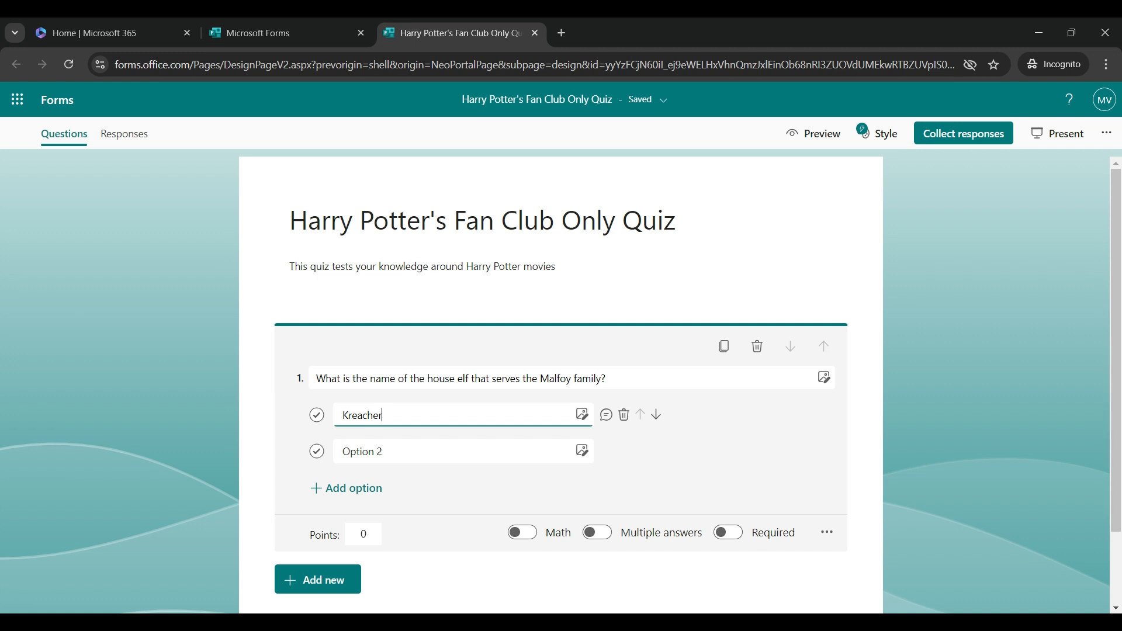
{"action": "key", "text": "Return"}
{"action": "type", "text": "Winky"}
{"action": "key", "text": "Return"}
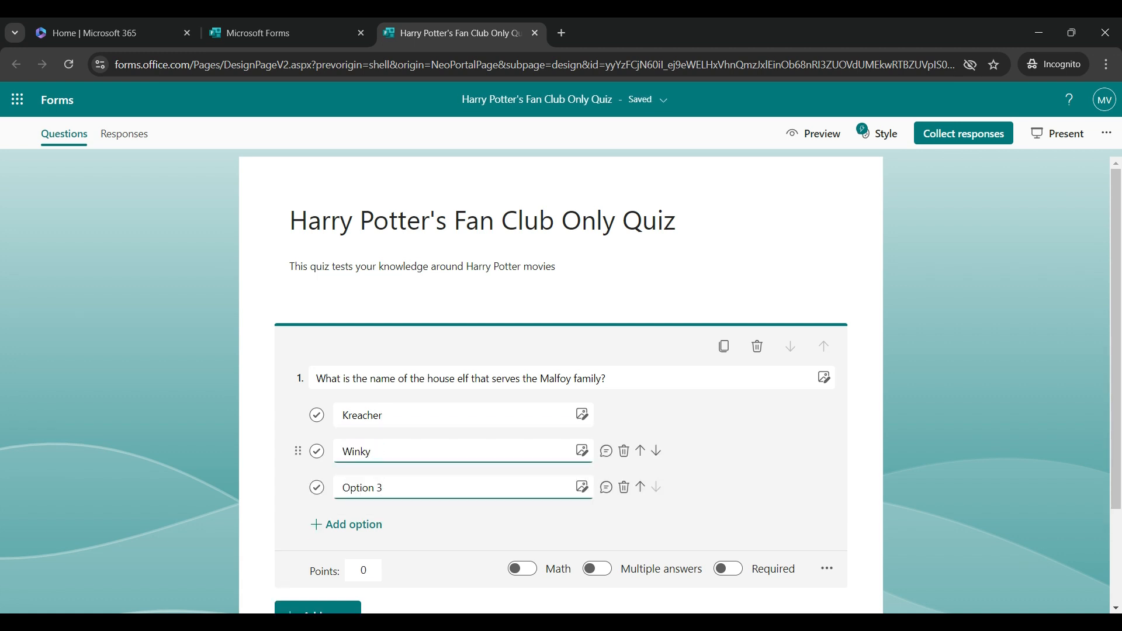
{"action": "type", "text": "Dobby"}
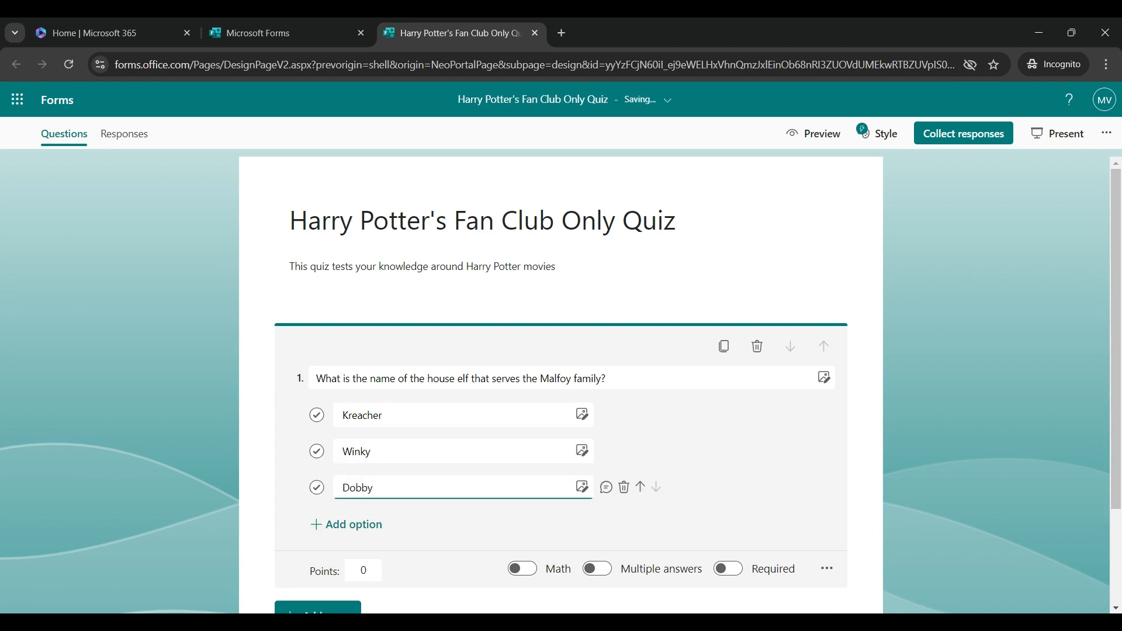
{"action": "key", "text": "Return"}
{"action": "type", "text": "Hokey"}
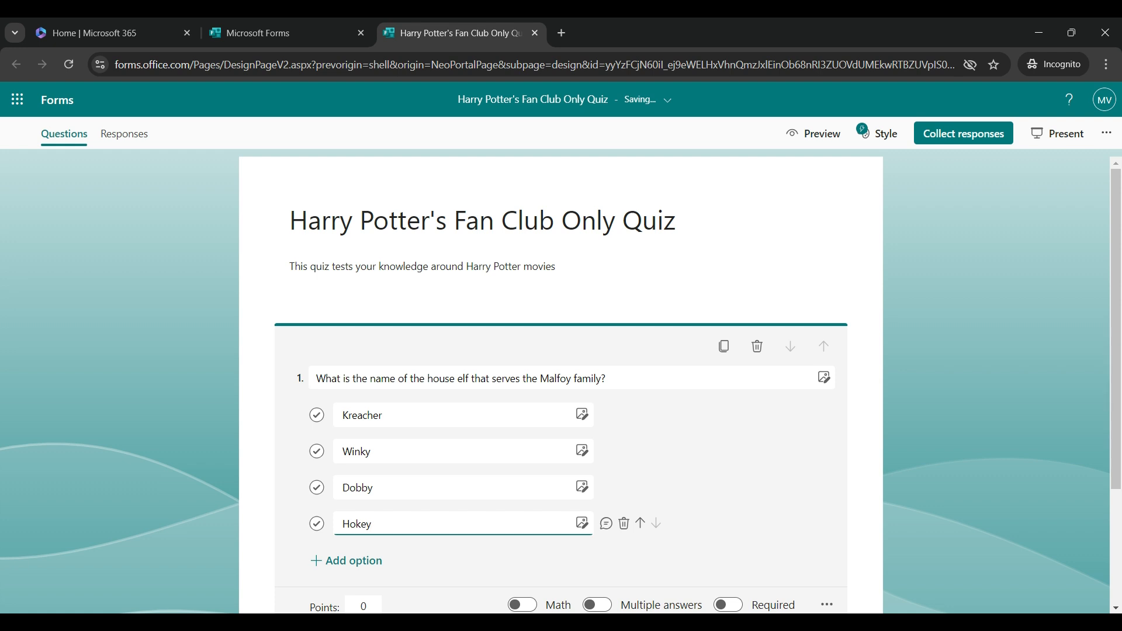
{"action": "scroll", "coordinate": [456, 414], "scroll_direction": "down", "scroll_amount": 1}
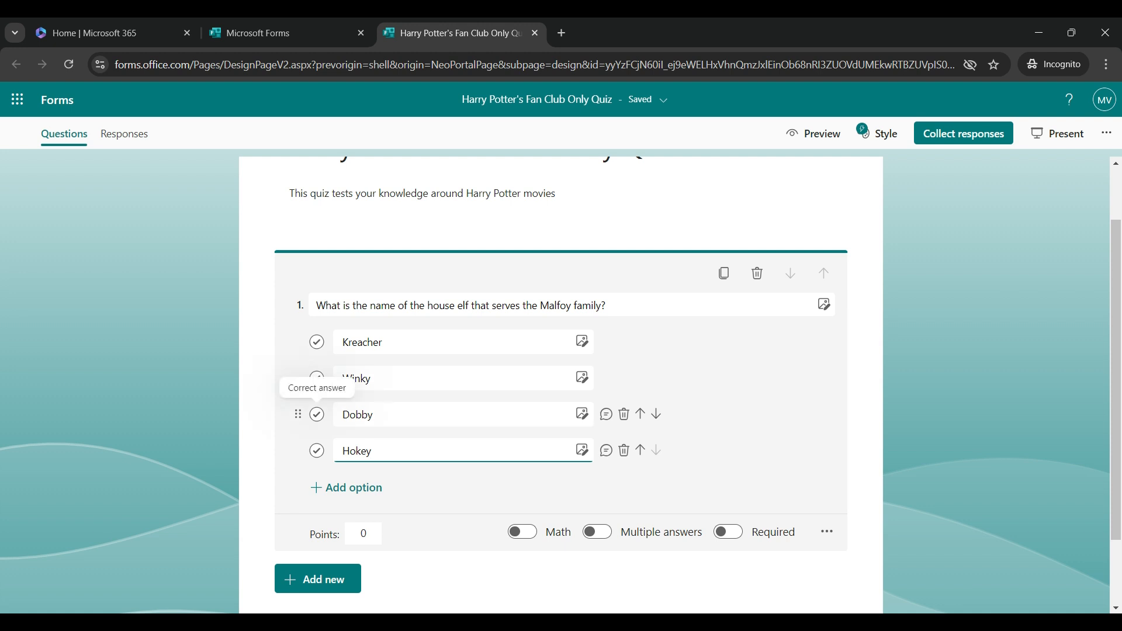
{"action": "left_click", "coordinate": [317, 414]}
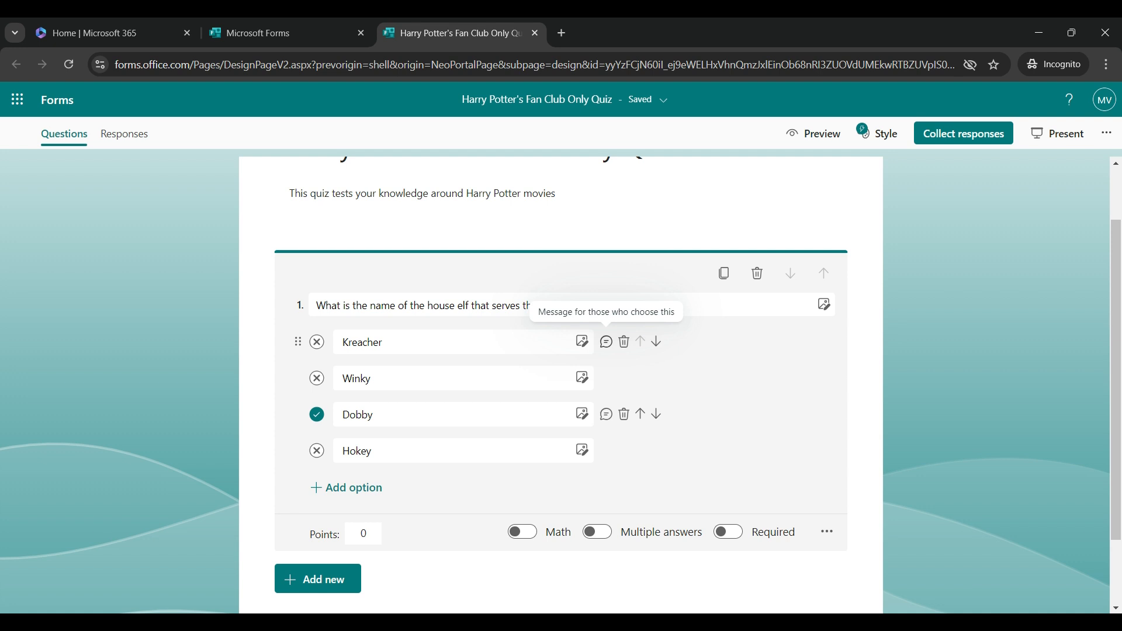
Try adding the message "Correct Answer is Dobby" for those who choose Kreacher or Winky.
{"action": "left_click", "coordinate": [606, 342]}
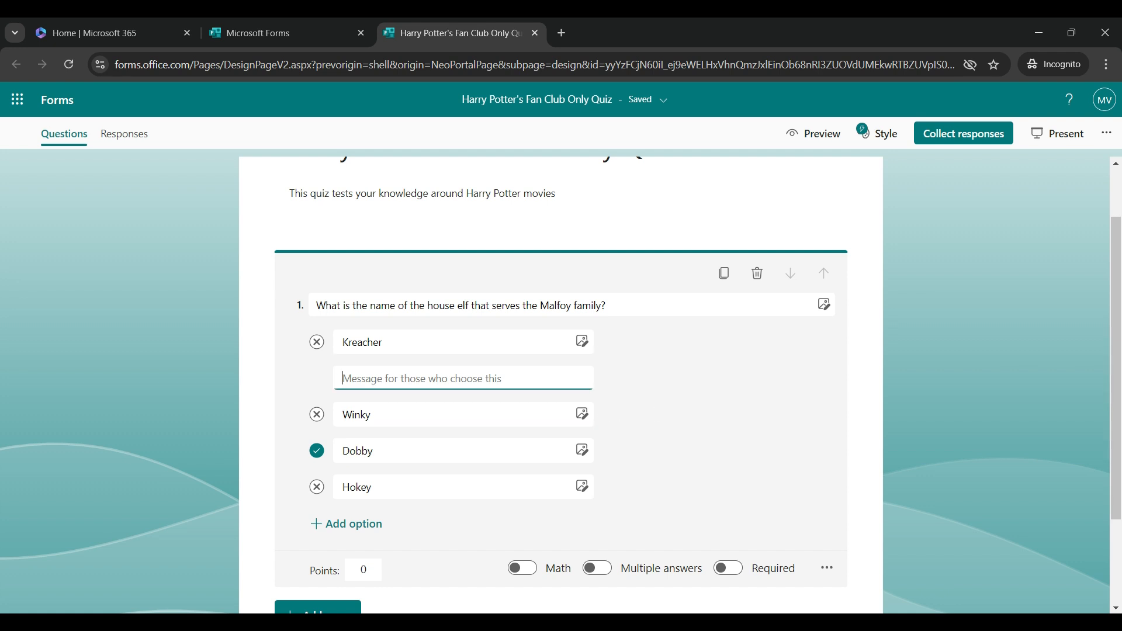
{"action": "type", "text": "Corre"}
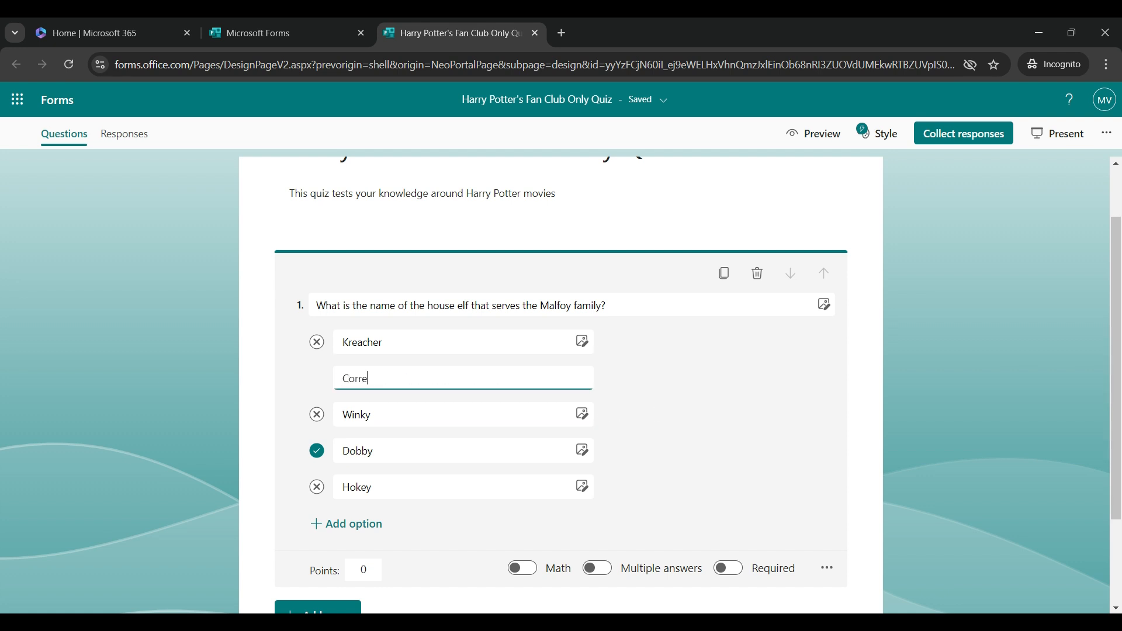
{"action": "type", "text": "ct Answer is Dobby"}
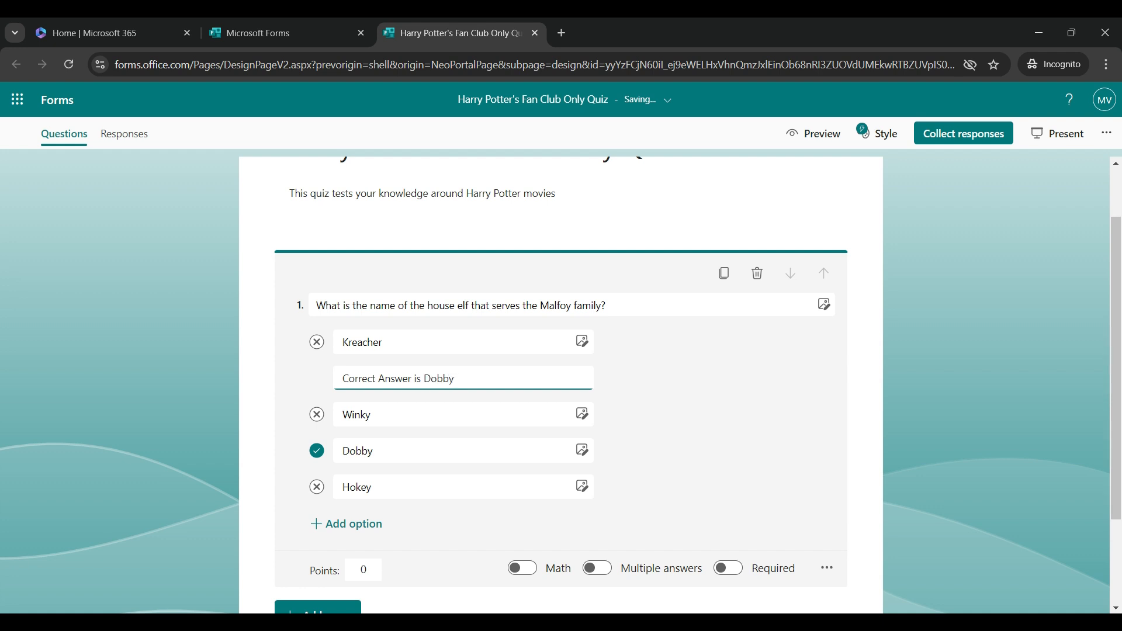
{"action": "left_click_drag", "start_coordinate": [455, 378], "coordinate": [342, 379]}
{"action": "key", "text": "ctrl+c"}
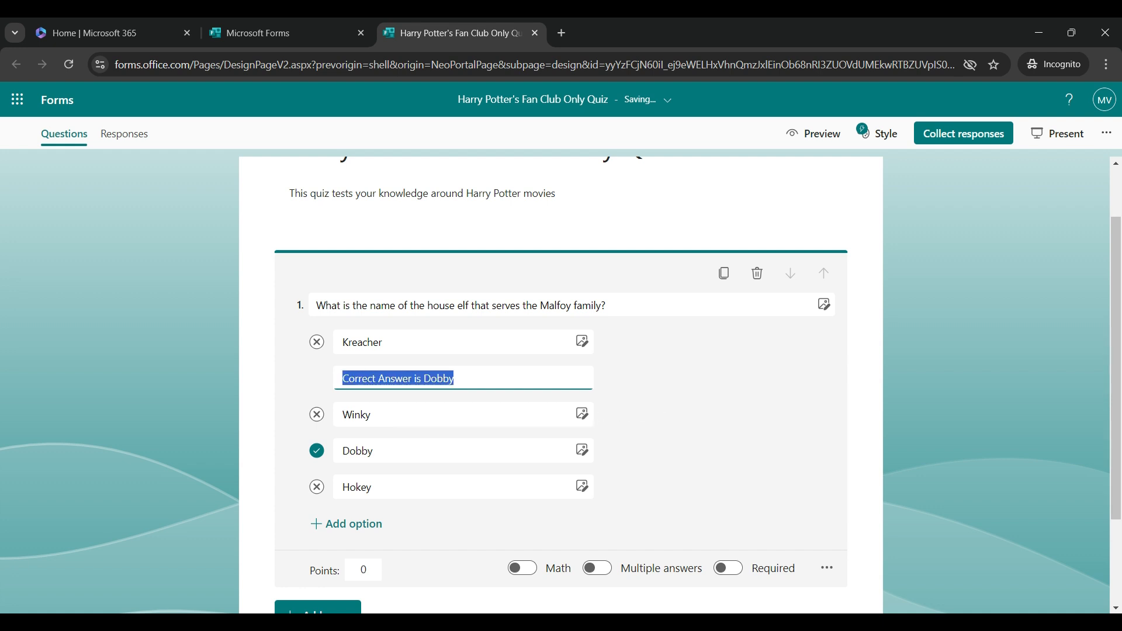
{"action": "left_click", "coordinate": [606, 414]}
{"action": "key", "text": "ctrl+v"}
{"action": "key", "text": "ctrl+a"}
{"action": "key", "text": "BackSpace"}
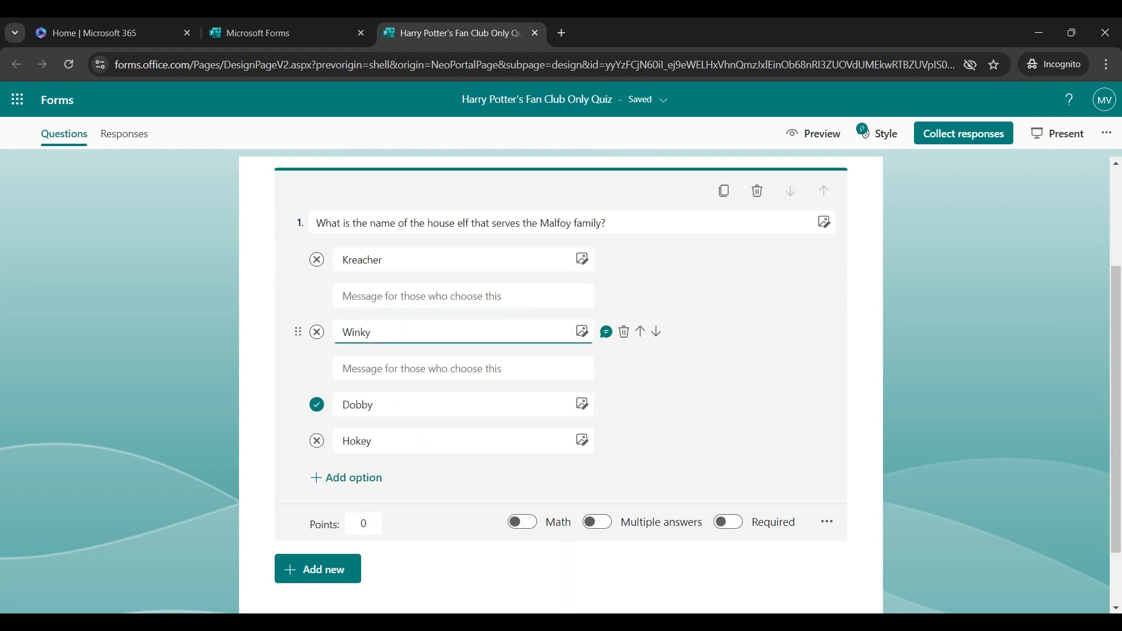
Set question 1 to 5 points and make it required.
{"action": "double_click", "coordinate": [363, 524]}
{"action": "type", "text": "5"}
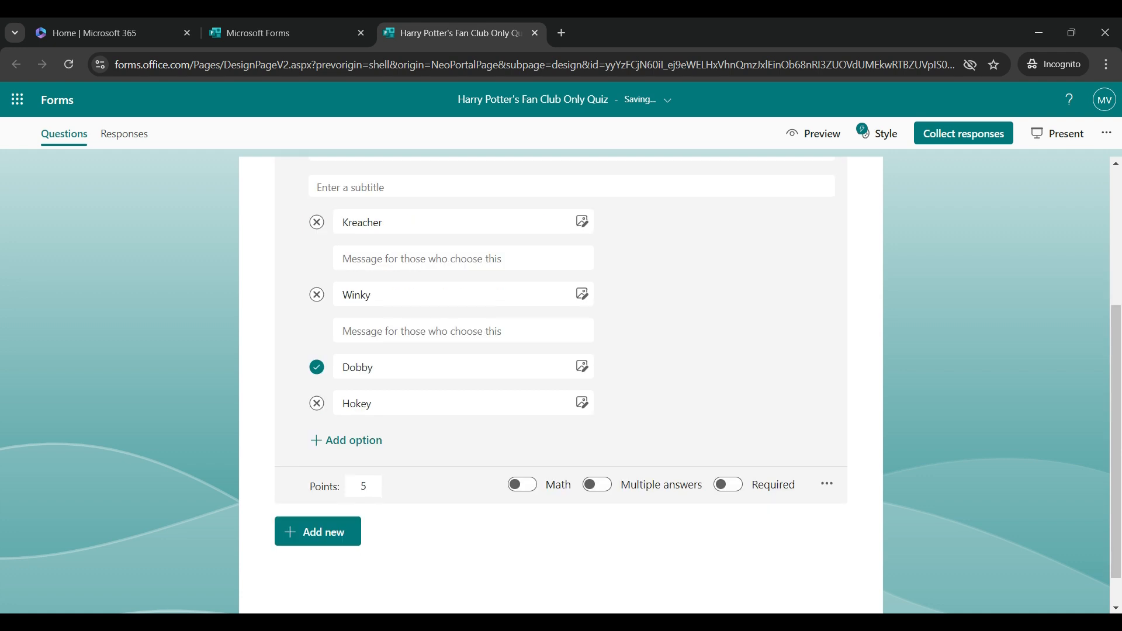
{"action": "scroll", "coordinate": [561, 384], "scroll_direction": "up", "scroll_amount": 1}
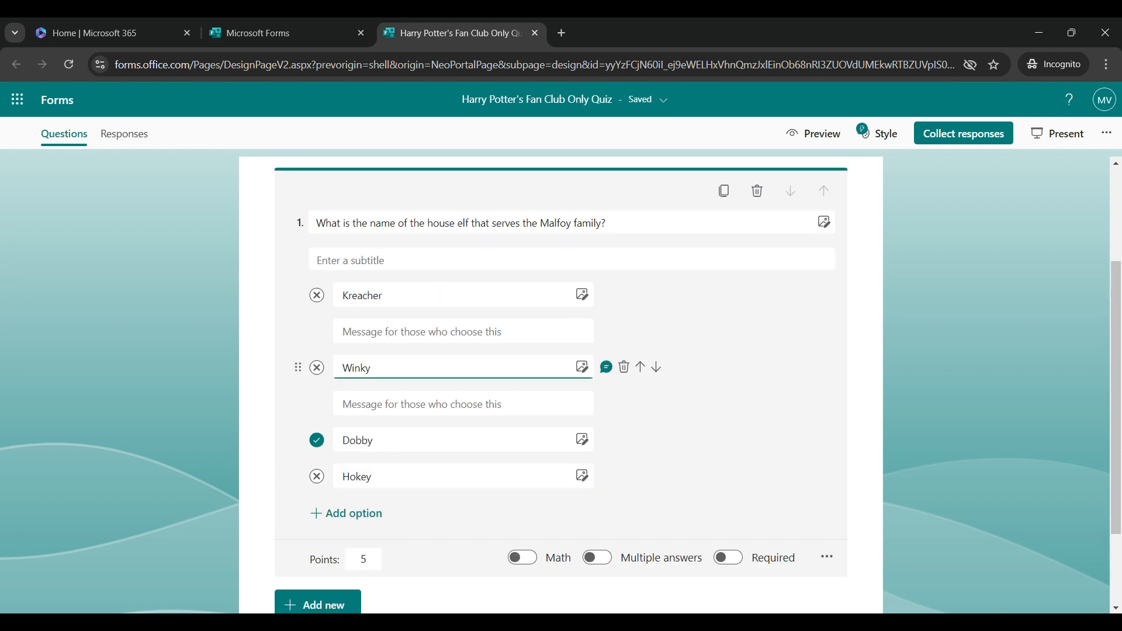
{"action": "scroll", "coordinate": [462, 380], "scroll_direction": "down", "scroll_amount": 1}
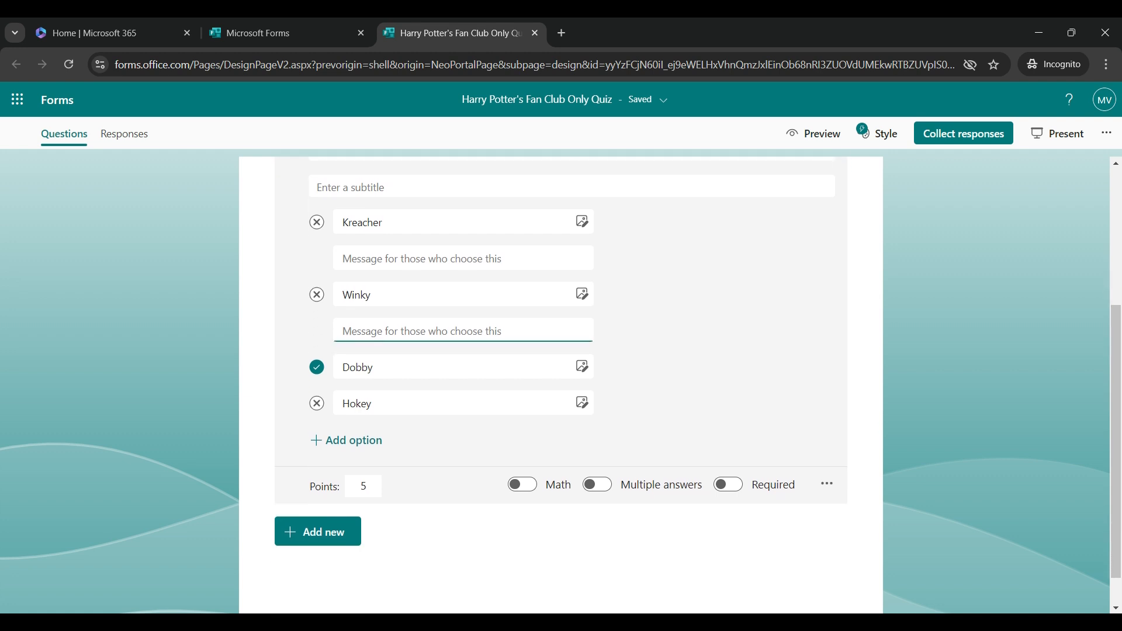
{"action": "left_click", "coordinate": [723, 485]}
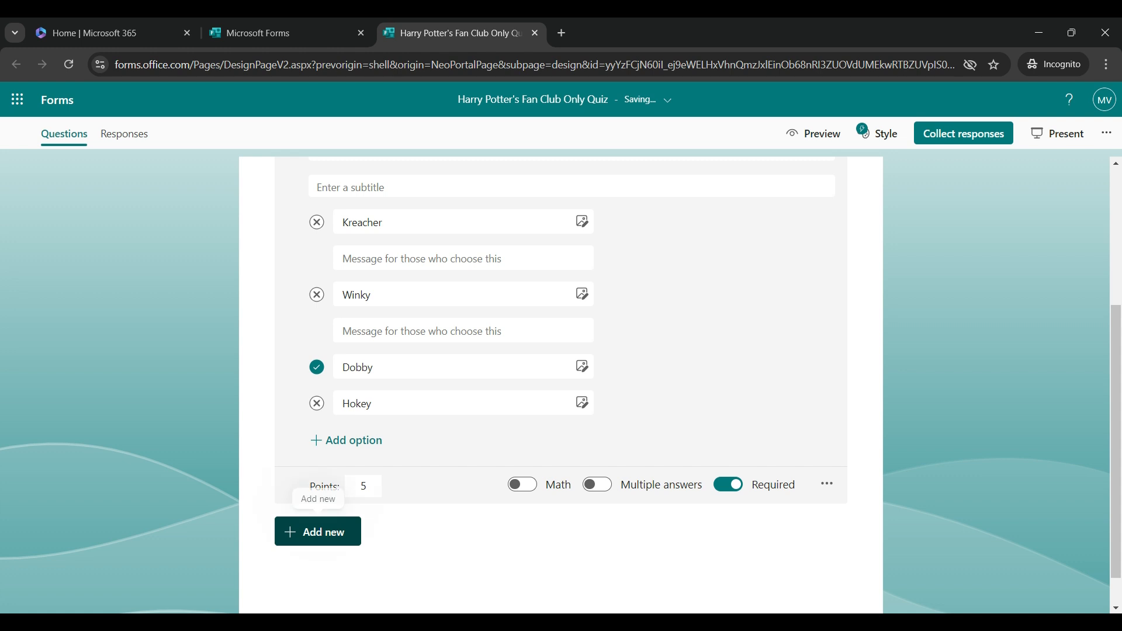
Add a second choice question asking "Which of the following is a Horcrux created by Lord Voldemort?".
{"action": "left_click", "coordinate": [318, 532]}
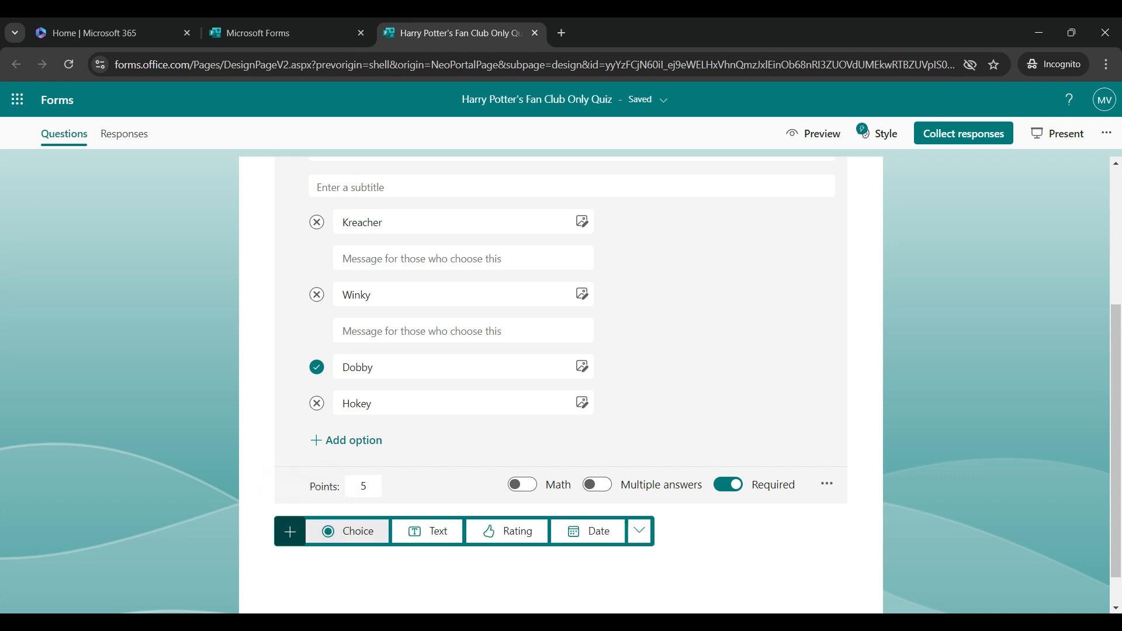
{"action": "left_click", "coordinate": [347, 531]}
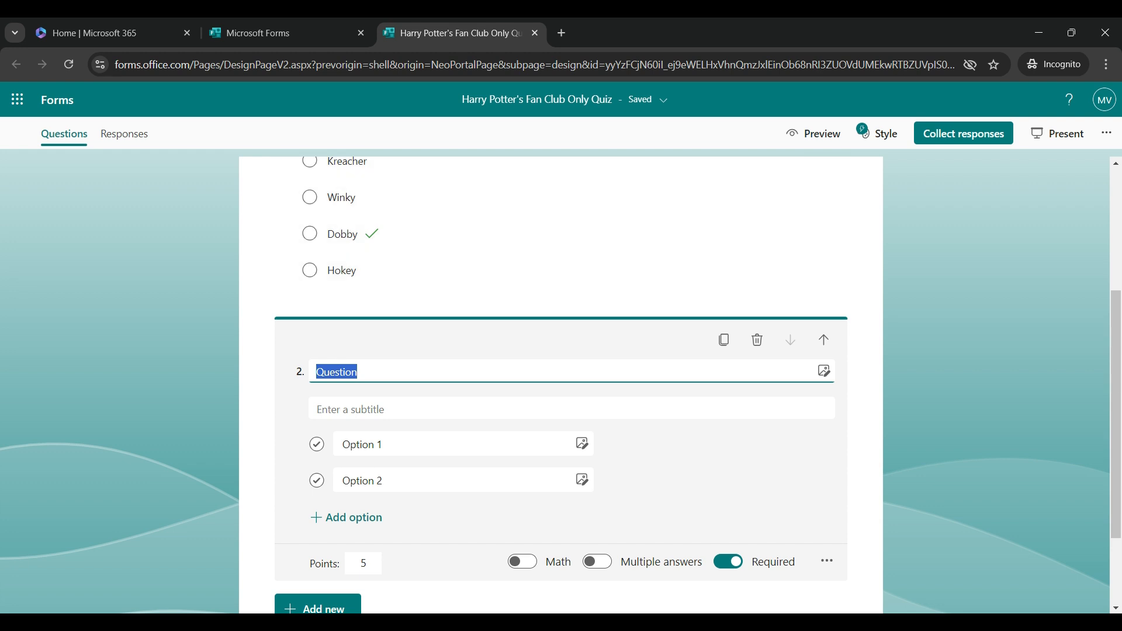
{"action": "type", "text": "Which of the following is a Horcrux created by Lord Voldemort?"}
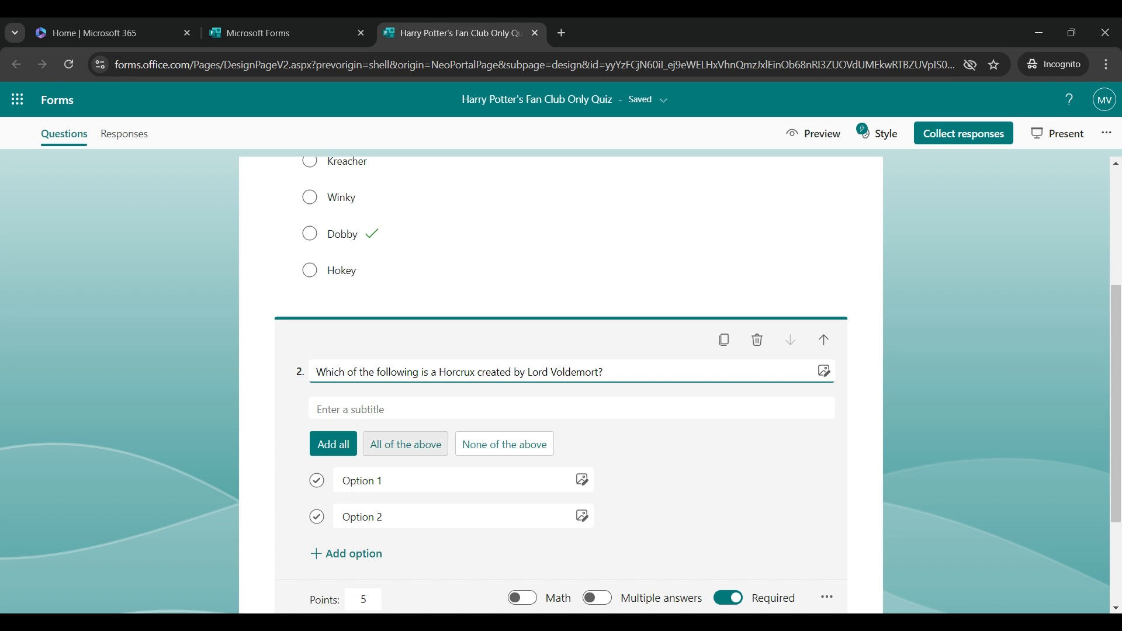
Enter "Gryffindor's Sword" and "Hufflepuff's Cup" as the first two options of question 2.
{"action": "left_click", "coordinate": [397, 481]}
{"action": "type", "text": "Gryffindor's Sword"}
{"action": "left_click", "coordinate": [397, 517]}
{"action": "type", "text": "Hufflepuff's Cup"}
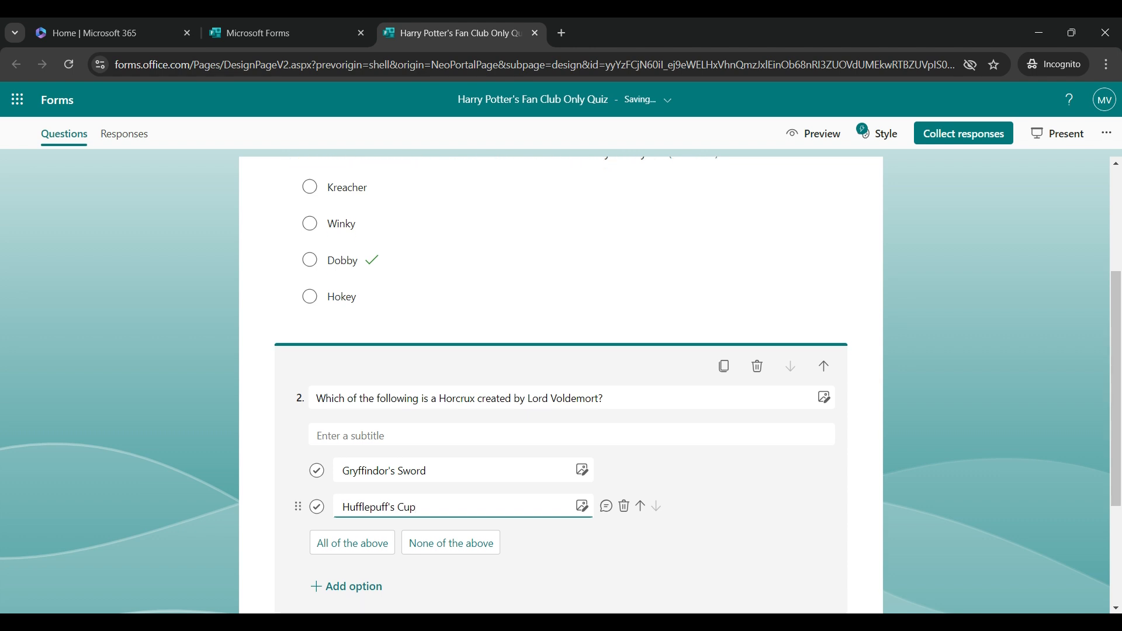
{"action": "scroll", "coordinate": [561, 380], "scroll_direction": "down", "scroll_amount": 1}
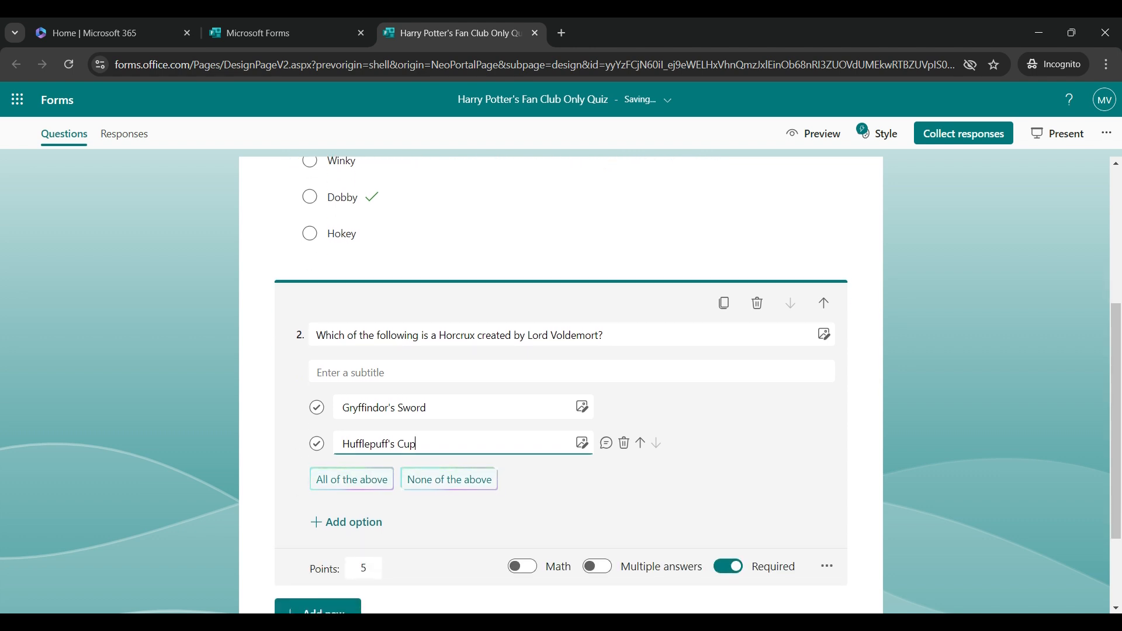
Add "Slytherin's Locket" and "Ravenclaw's Diadem" as options of question 2 and mark Slytherin's Locket as the correct answer.
{"action": "key", "text": "Return"}
{"action": "type", "text": "Slytherin's Locket"}
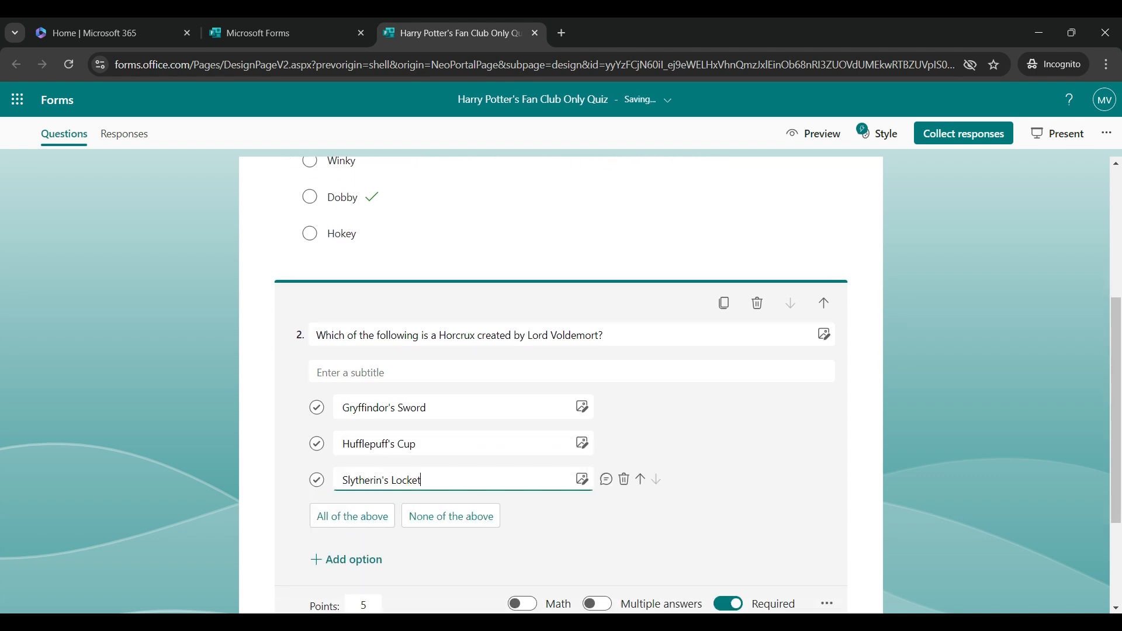
{"action": "key", "text": "Return"}
{"action": "type", "text": "Ravenclaw's Diadem"}
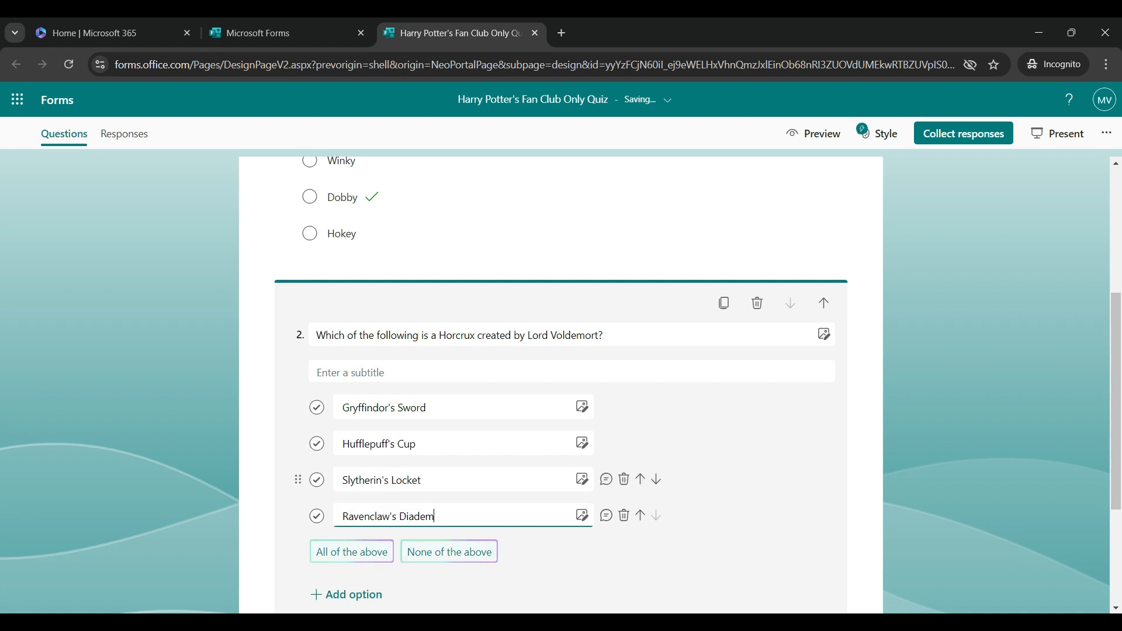
{"action": "left_click", "coordinate": [317, 480]}
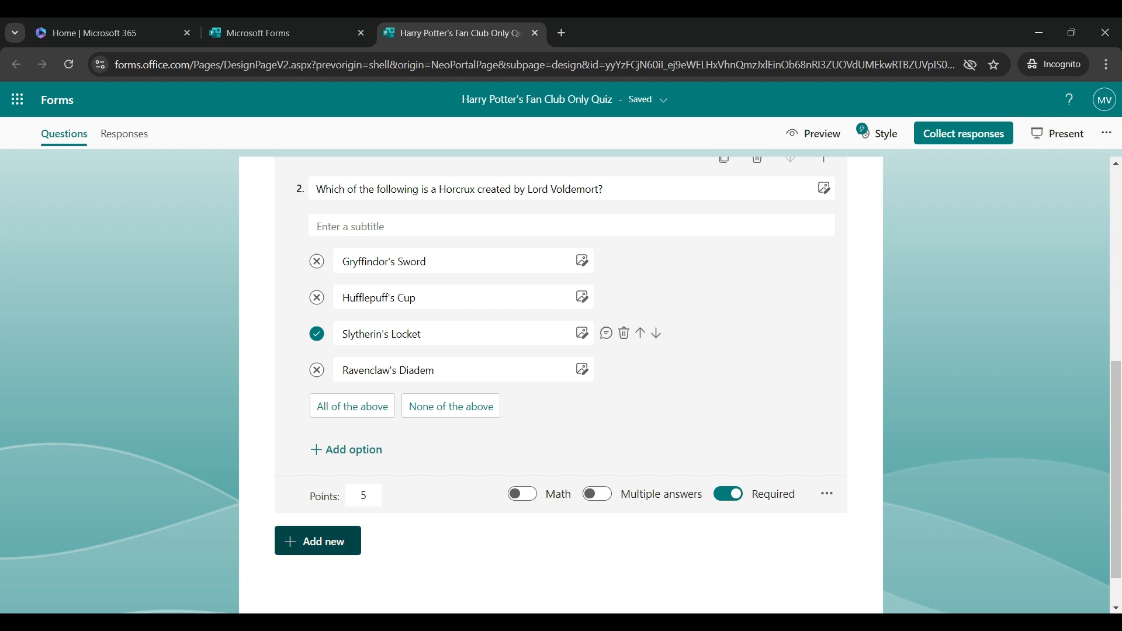
Add a third choice question asking "Which characters were members of the original Order of the Phoenix? (Choose two answers)".
{"action": "left_click", "coordinate": [318, 541]}
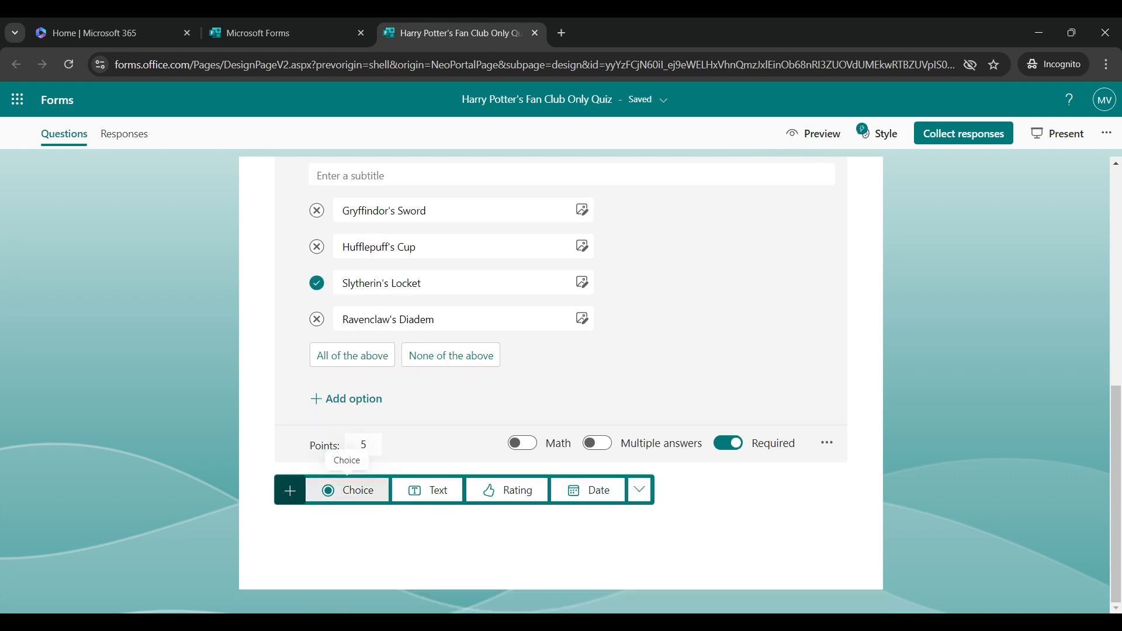
{"action": "left_click", "coordinate": [347, 490]}
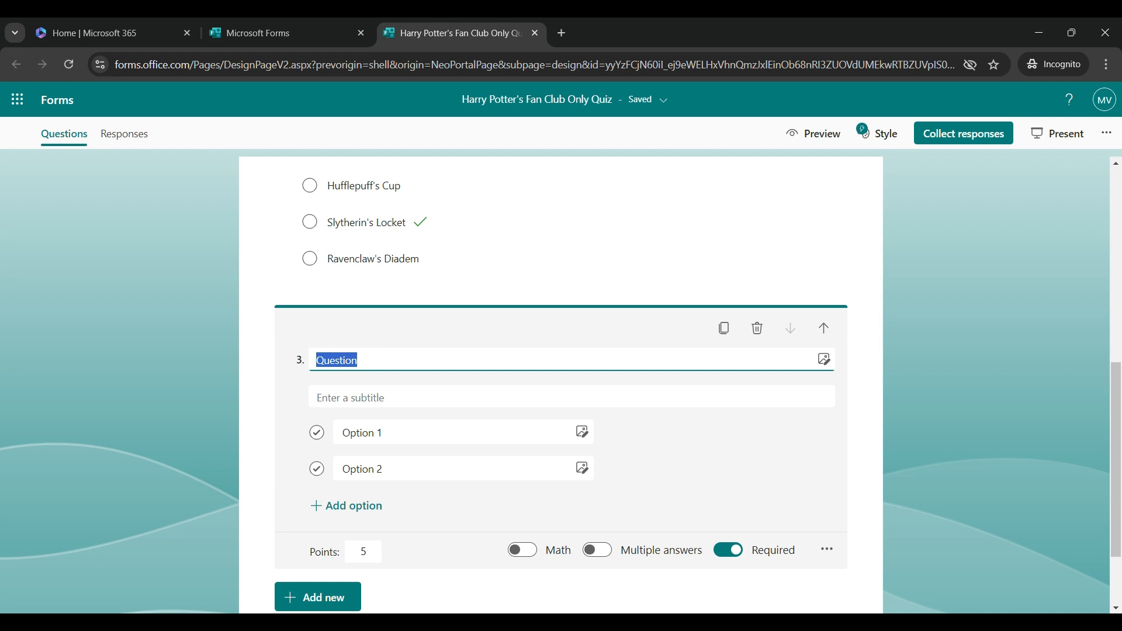
{"action": "type", "text": "Which characters were members of the original Order of the Phoenix? (Choose two answers)"}
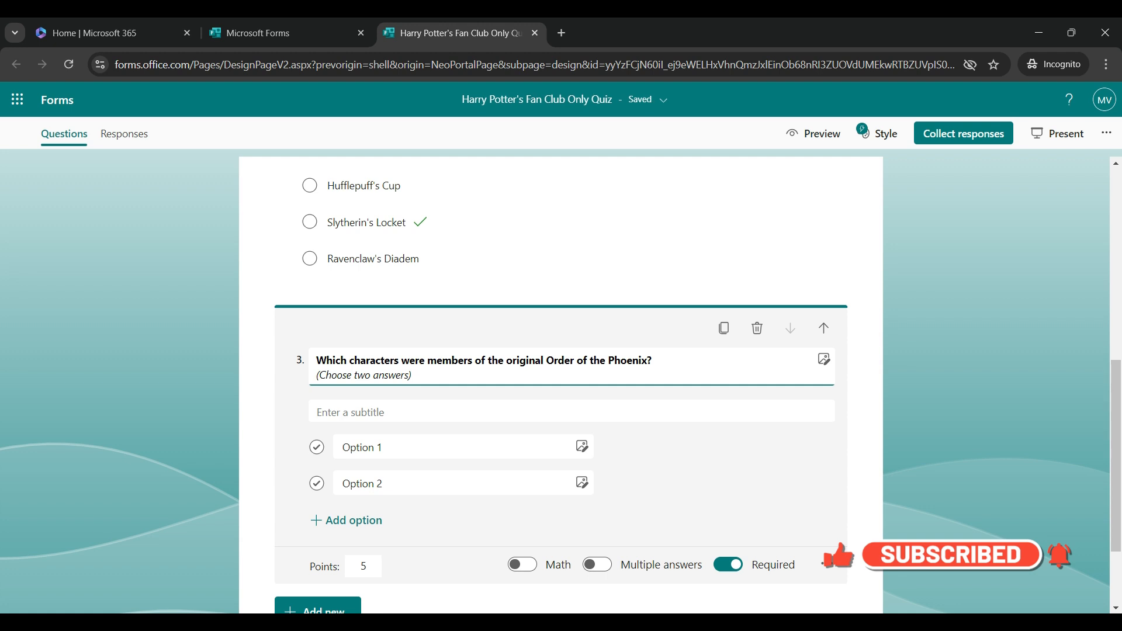
Enter "Sirius Black", "Remus Lupin", "Severus Snape" and "Bellatrix Lestrange" as the four options of question 3.
{"action": "key", "text": "Tab"}
{"action": "key", "text": "Tab"}
{"action": "type", "text": "Sirius Black"}
{"action": "key", "text": "Tab"}
{"action": "type", "text": "Remus Lupin"}
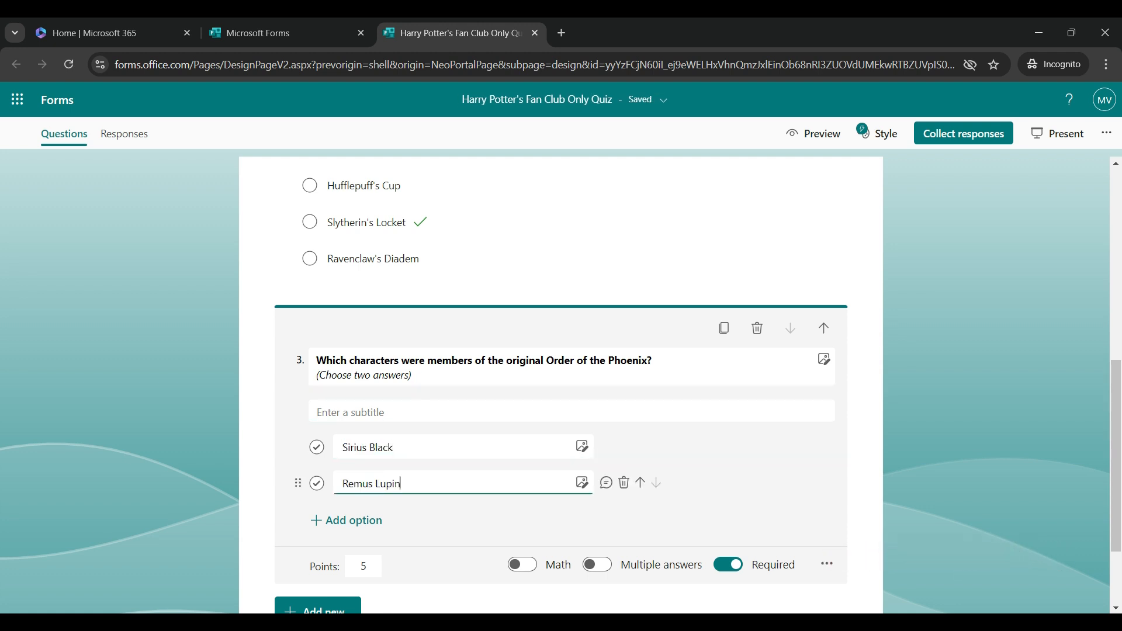
{"action": "key", "text": "Return"}
{"action": "type", "text": "Severus Snape"}
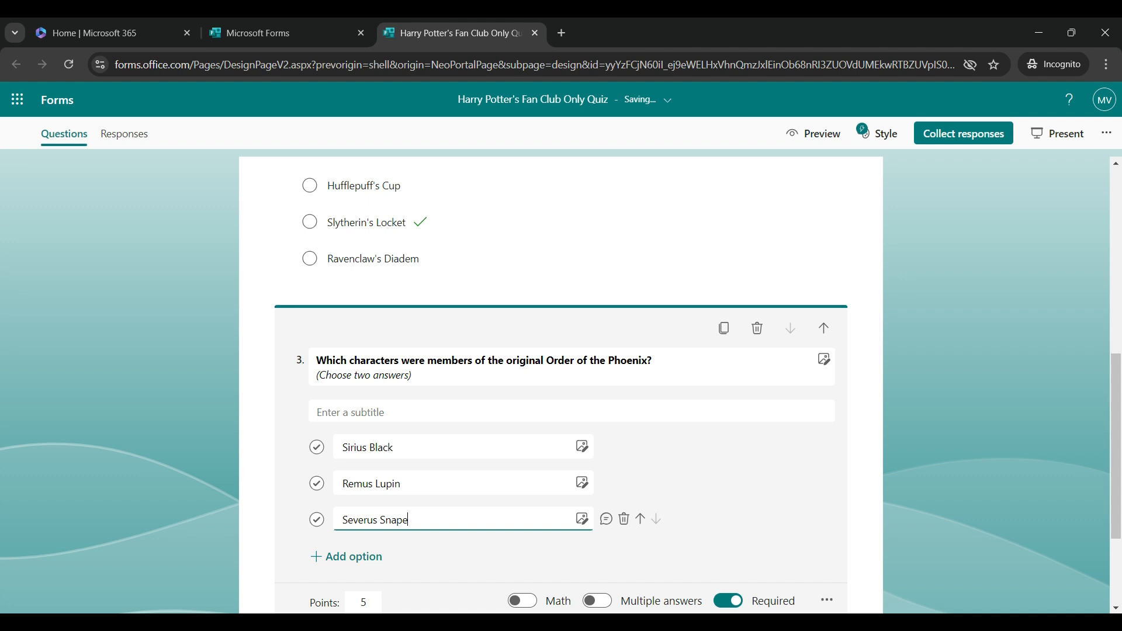
{"action": "key", "text": "Return"}
{"action": "type", "text": "Bellatrix Lestrange"}
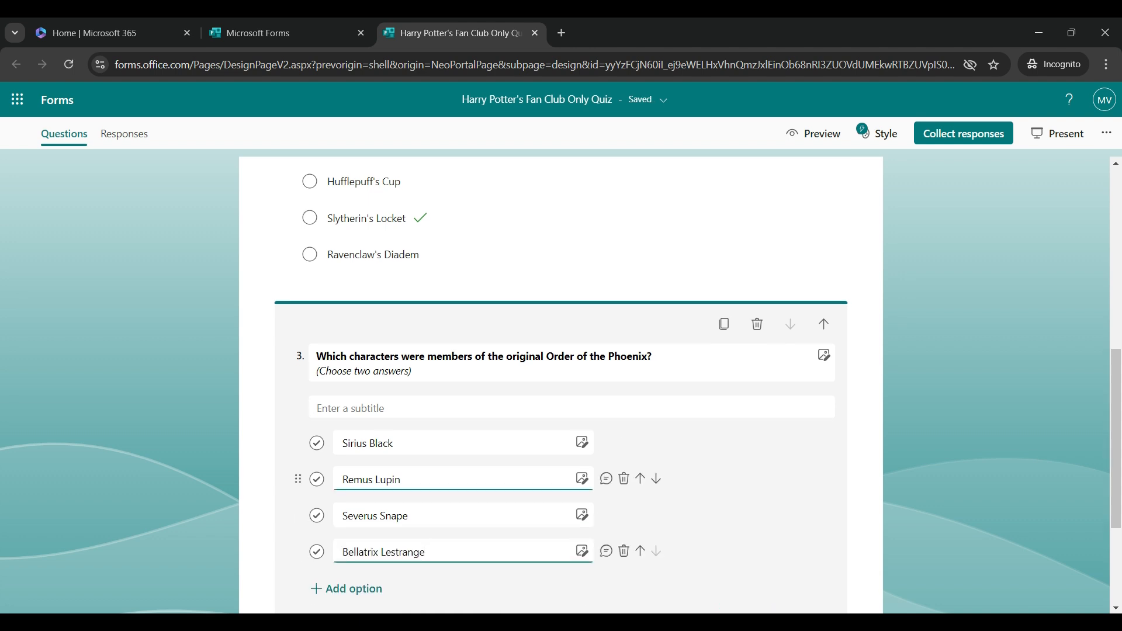
Allow multiple answers on question 3 and mark Sirius Black and Remus Lupin as correct.
{"action": "scroll", "coordinate": [561, 380], "scroll_direction": "down", "scroll_amount": 3}
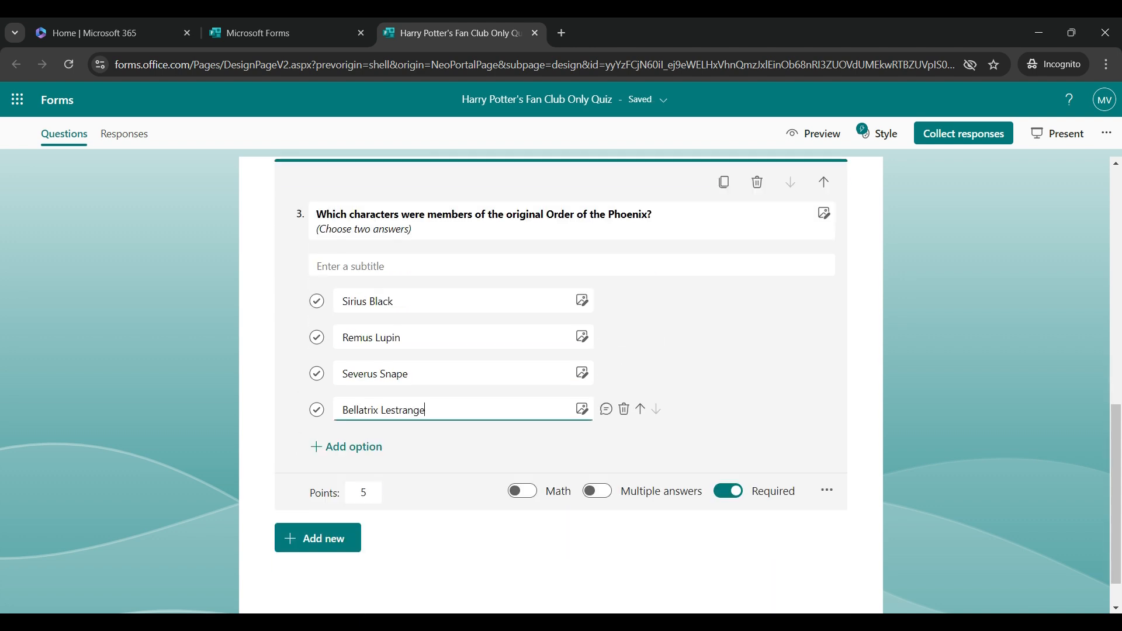
{"action": "left_click", "coordinate": [597, 491]}
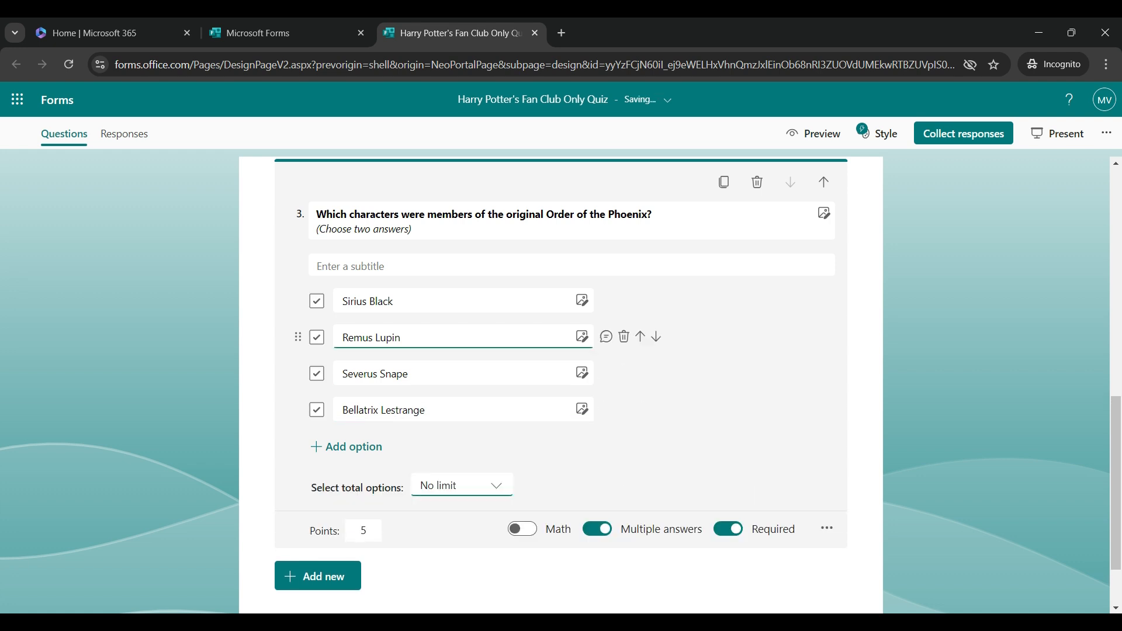
{"action": "left_click", "coordinate": [316, 301]}
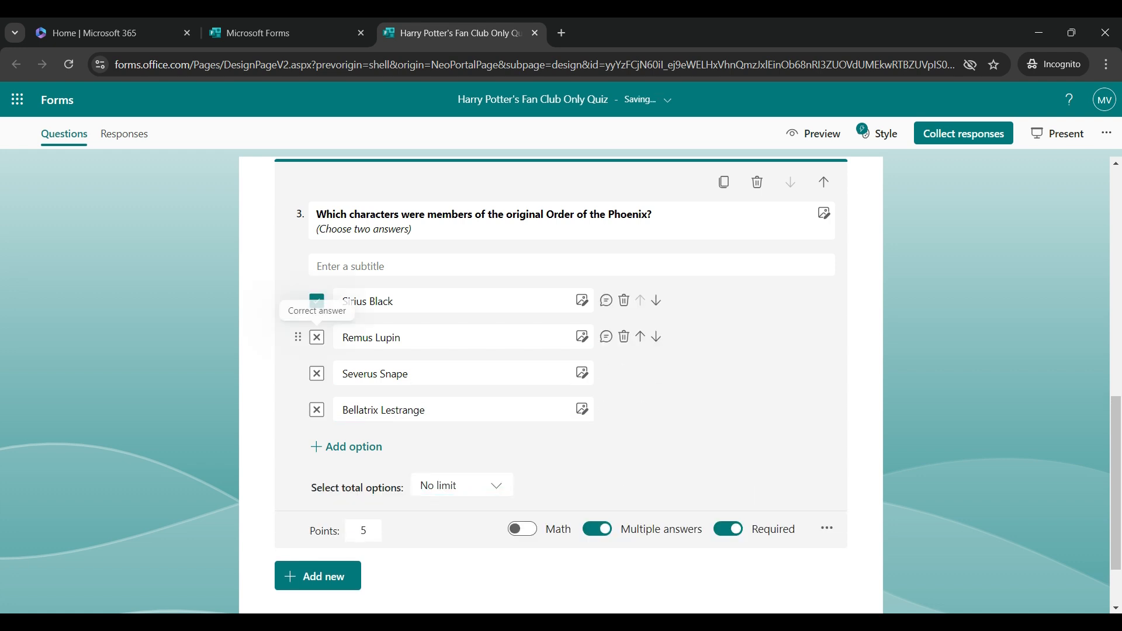
{"action": "left_click", "coordinate": [316, 337]}
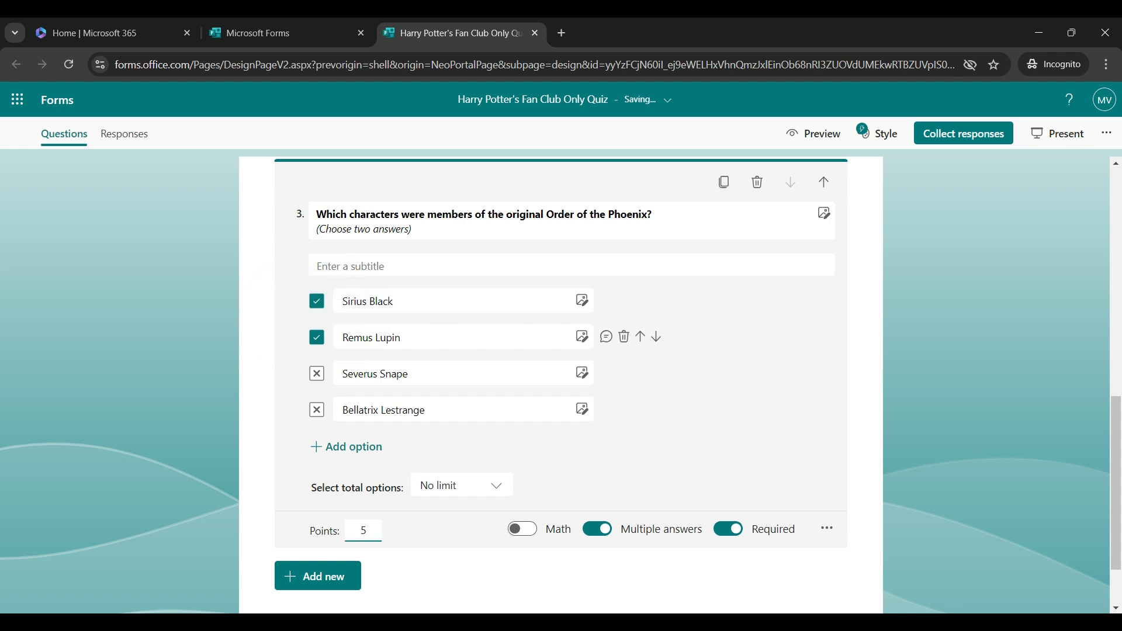
Set question 3 to 10 points and finish editing it.
{"action": "double_click", "coordinate": [363, 531]}
{"action": "type", "text": "10"}
{"action": "scroll", "coordinate": [363, 531], "scroll_direction": "down", "scroll_amount": 2}
{"action": "left_click", "coordinate": [374, 534]}
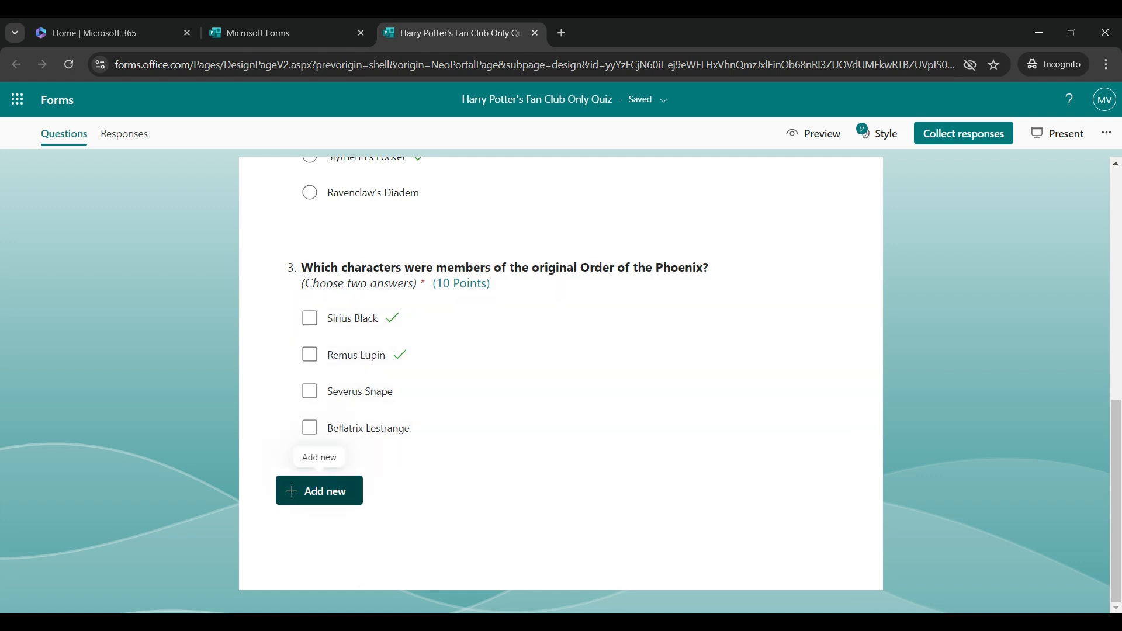
Add choice question 4, "Which two students competed in the Triwizard Tournament from Hogwarts? (Choose two answers)", with "Harry Potter" as the first option.
{"action": "left_click", "coordinate": [319, 491]}
{"action": "left_click", "coordinate": [349, 490]}
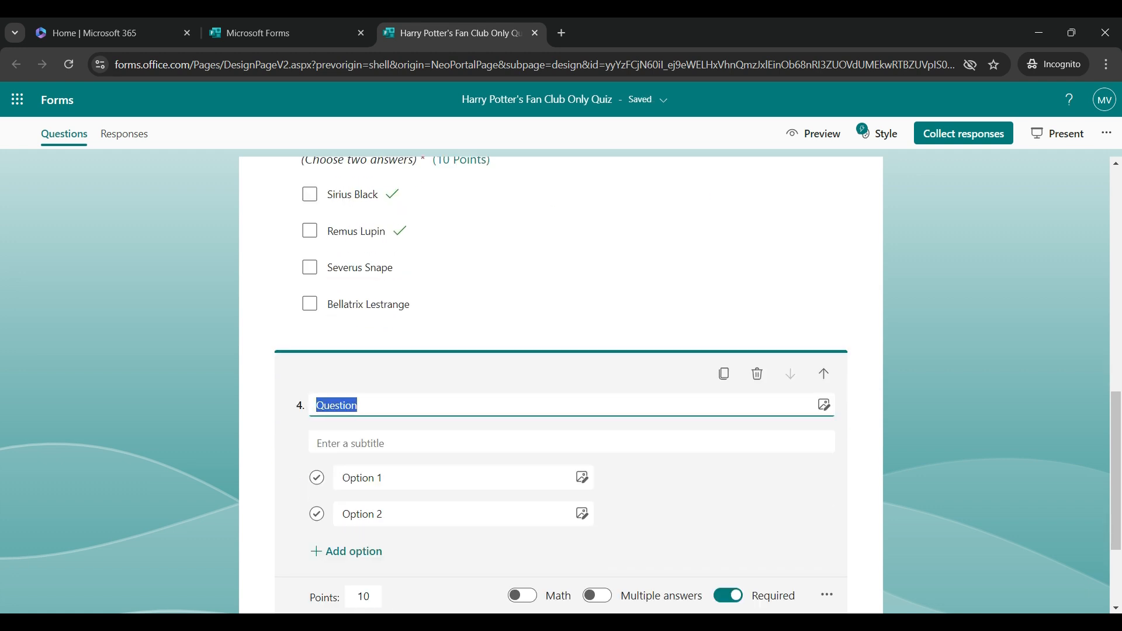
{"action": "type", "text": "Which two students competed in the Triwizard Tournament from Hogwarts? (Choose two answers)"}
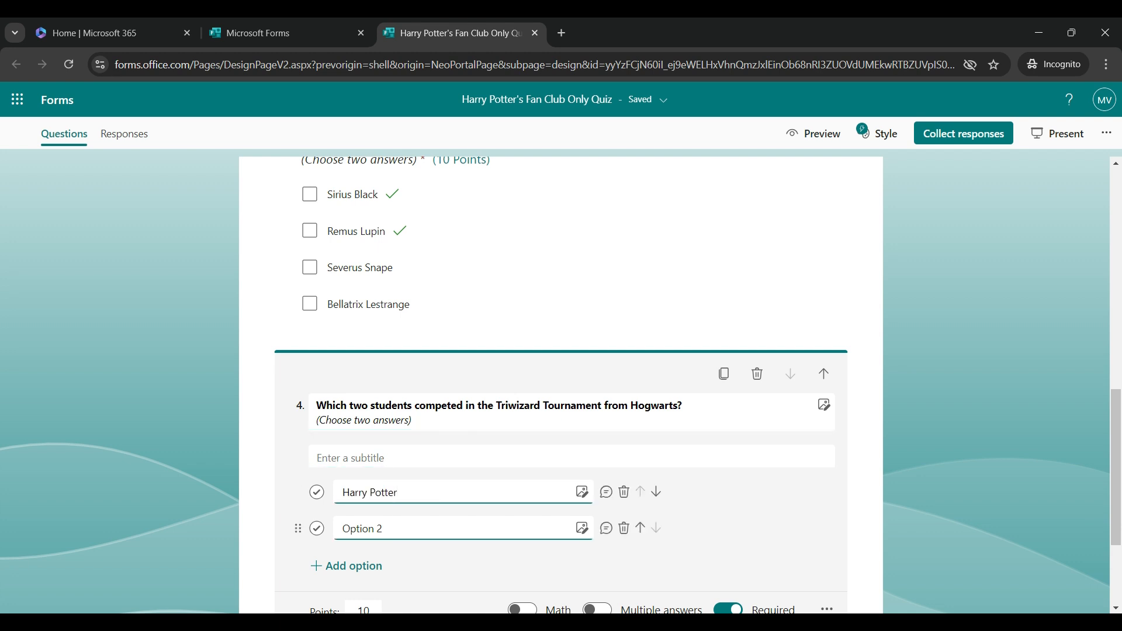
Enter "Draco Malfoy", "Neville Longbottom" and "Cedric Diggory" as the remaining options of question 4.
{"action": "left_click", "coordinate": [363, 528]}
{"action": "type", "text": "Draco Malfoy"}
{"action": "key", "text": "Return"}
{"action": "left_click_drag", "start_coordinate": [382, 418], "coordinate": [342, 419]}
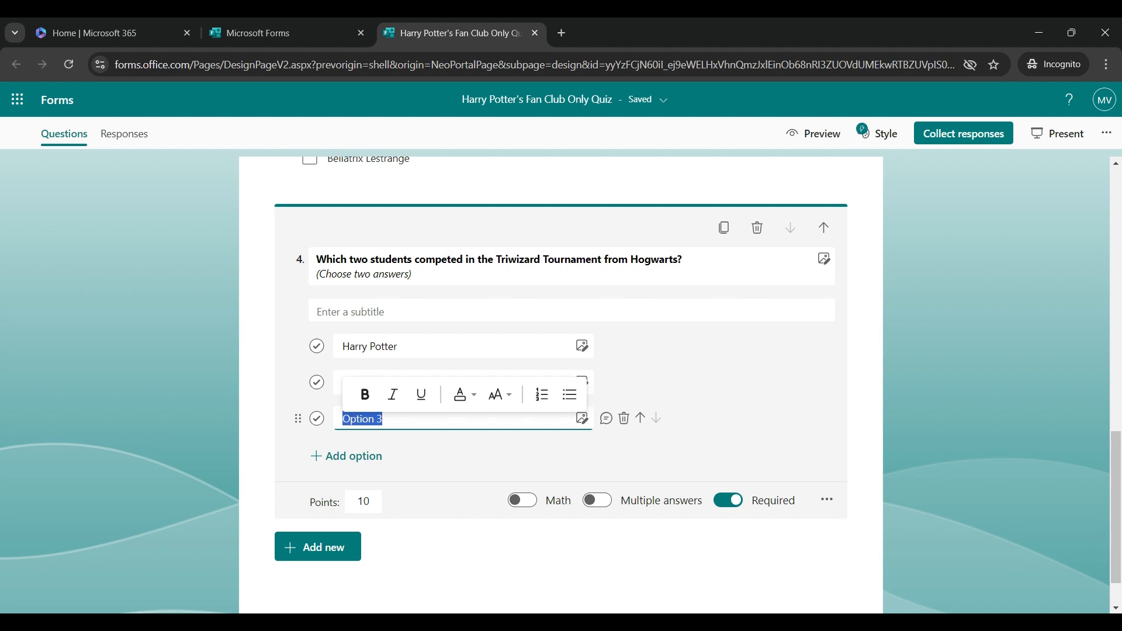
{"action": "type", "text": "Neville Longbottom"}
{"action": "key", "text": "Return"}
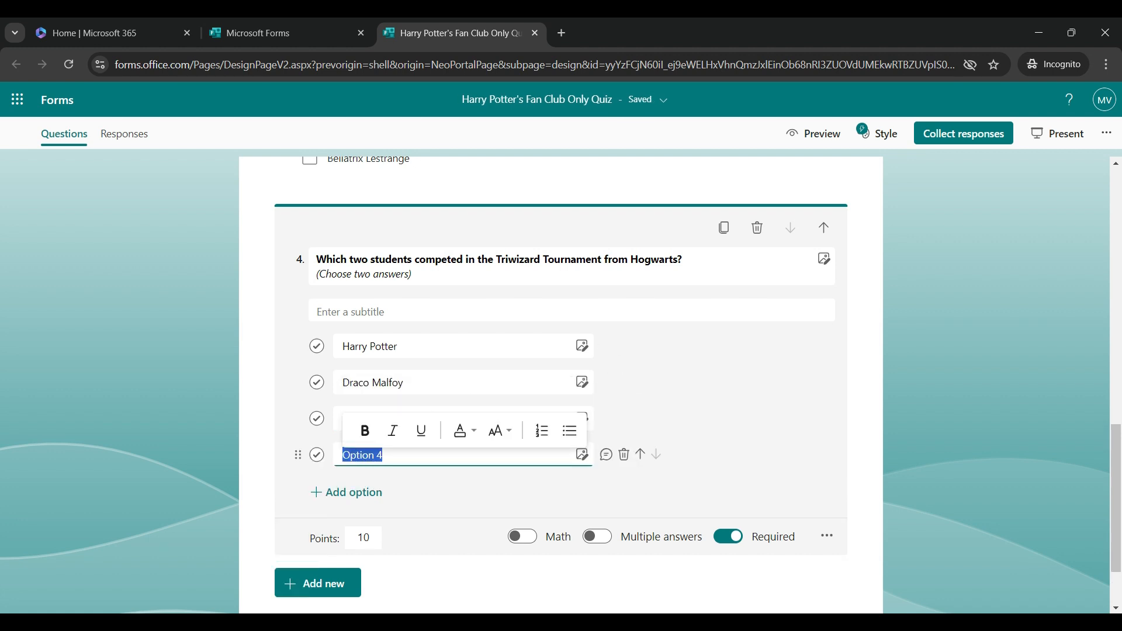
{"action": "type", "text": "Cedric Diggory"}
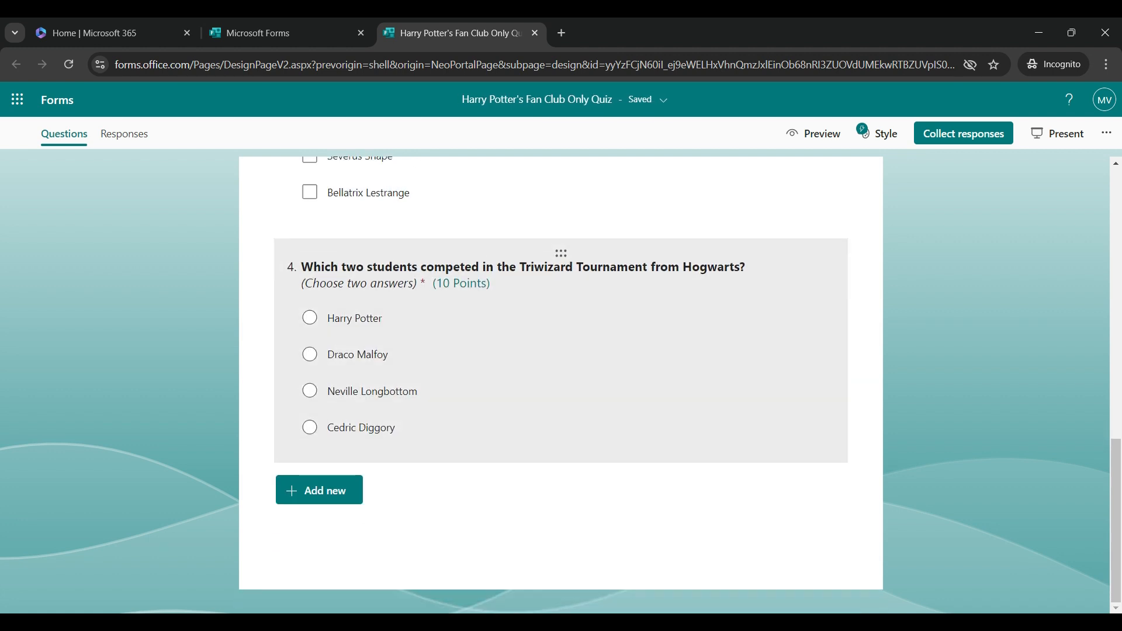
Allow multiple answers on question 4 and mark Harry Potter and Cedric Diggory as correct.
{"action": "left_click", "coordinate": [526, 351]}
{"action": "left_click", "coordinate": [317, 380]}
{"action": "left_click", "coordinate": [317, 489]}
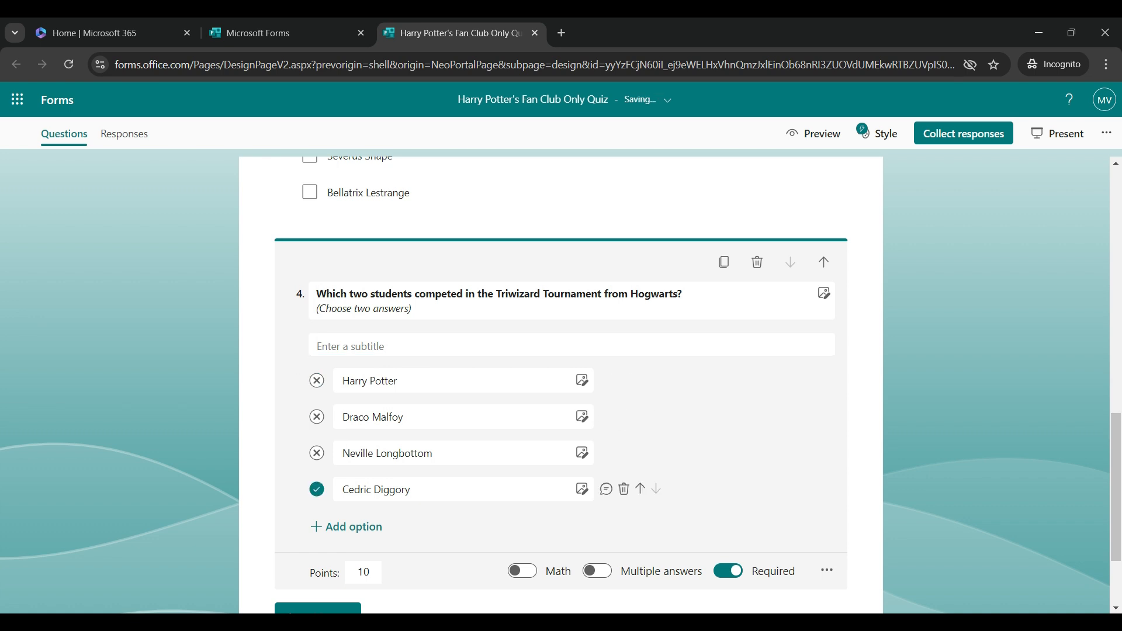
{"action": "scroll", "coordinate": [561, 380], "scroll_direction": "down", "scroll_amount": 1}
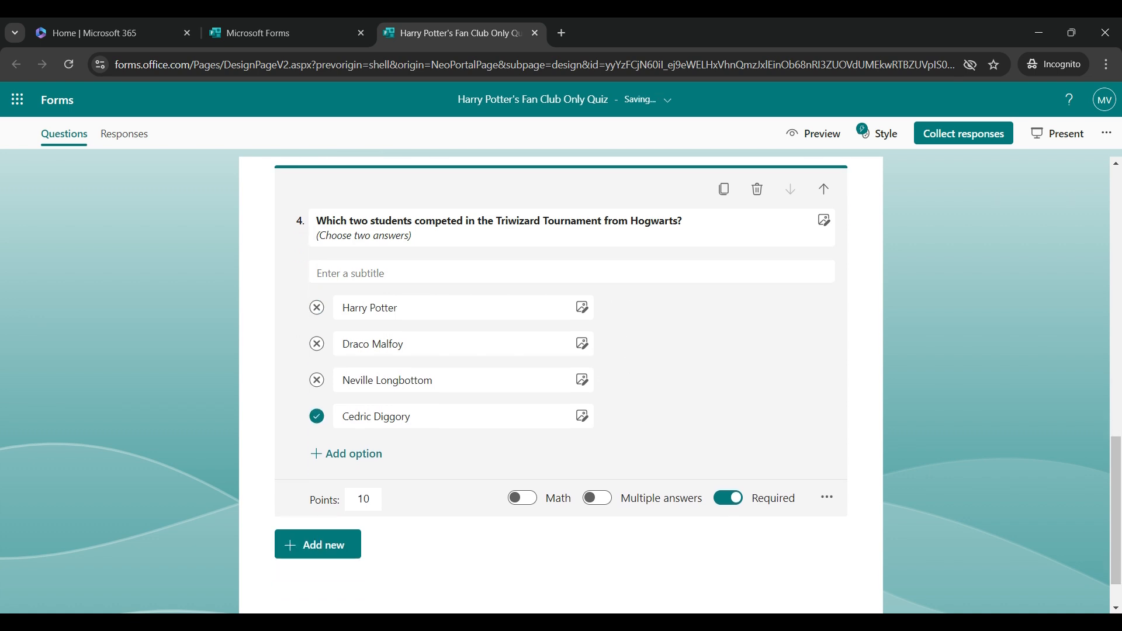
{"action": "left_click", "coordinate": [597, 498]}
{"action": "left_click", "coordinate": [317, 307]}
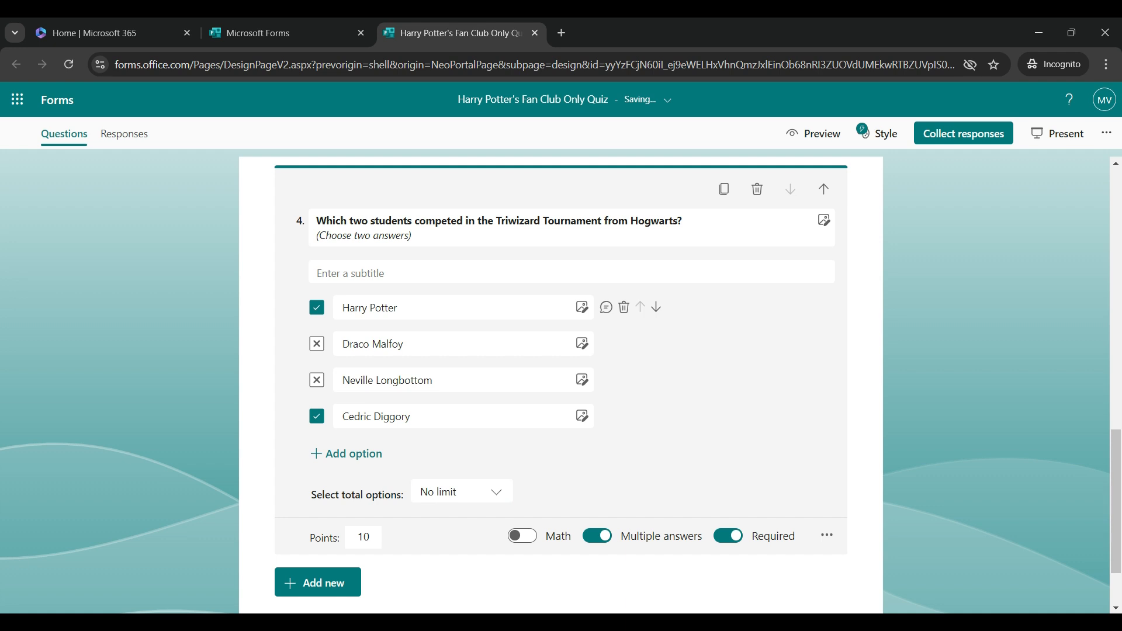
Add a text question asking "What is the spell used to summon objects? (Open-ended, single word answer)" as question 5.
{"action": "scroll", "coordinate": [363, 536], "scroll_direction": "down", "scroll_amount": 1}
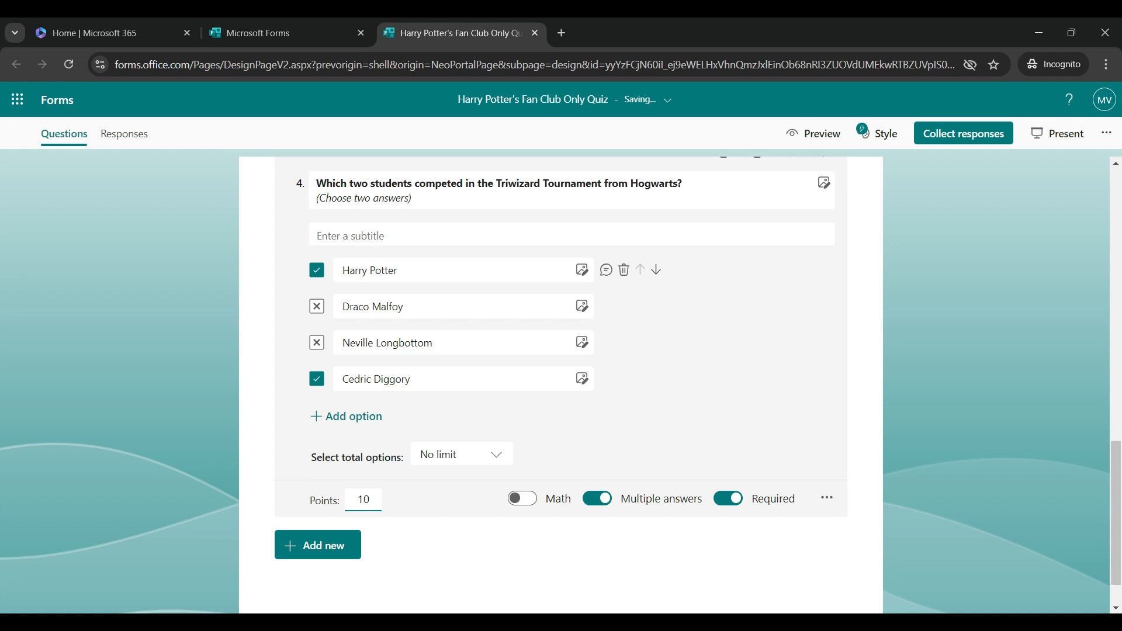
{"action": "left_click", "coordinate": [328, 509]}
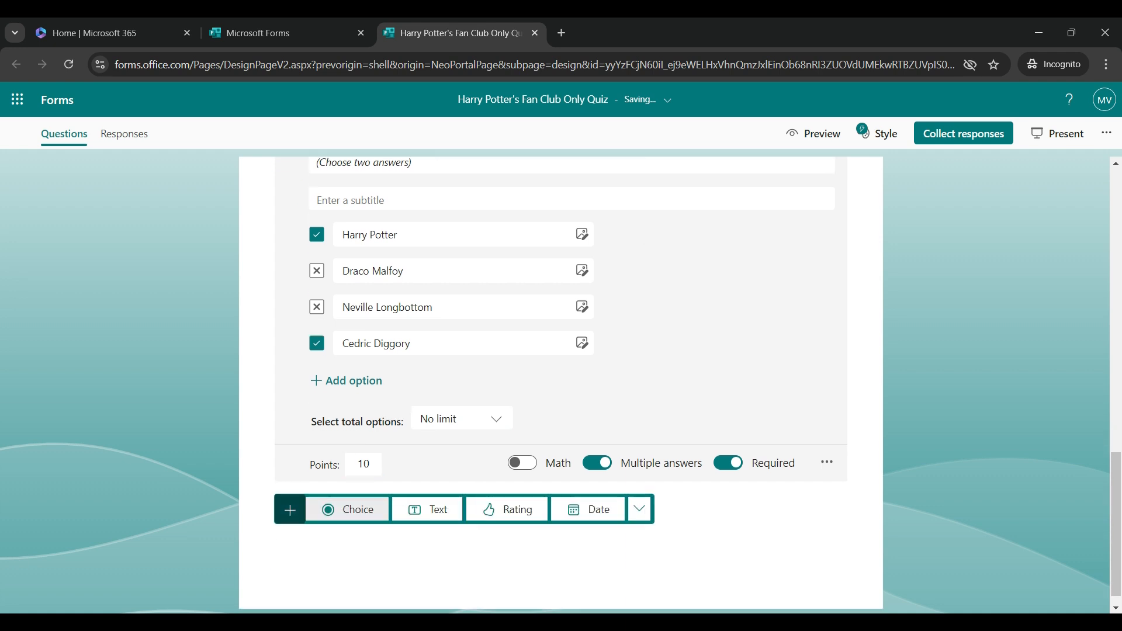
{"action": "left_click", "coordinate": [428, 509]}
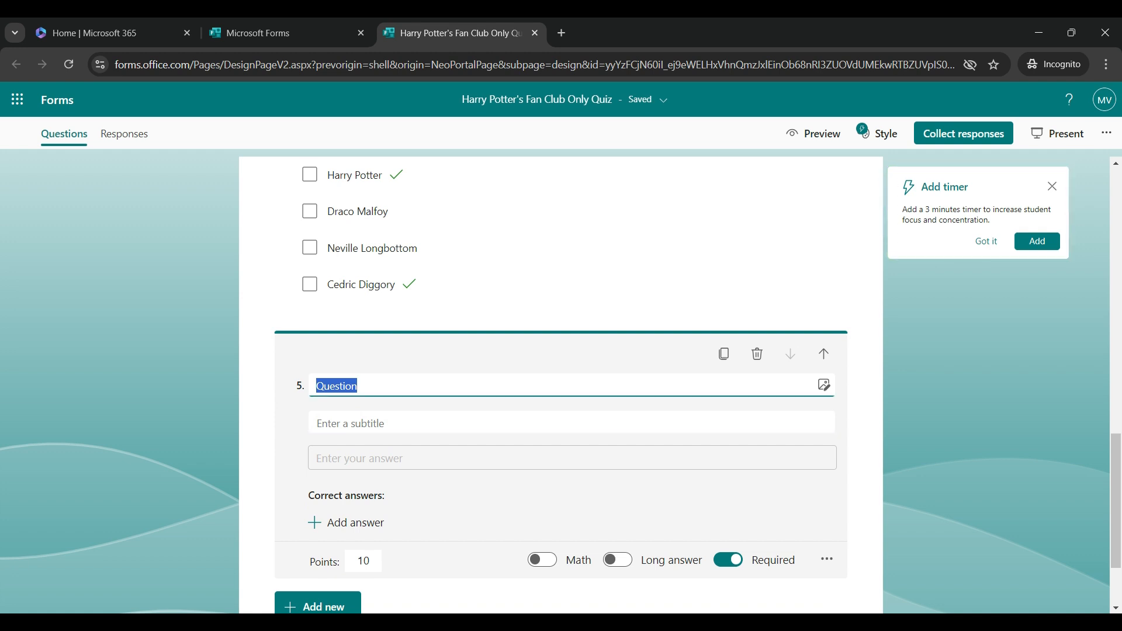
{"action": "type", "text": "What is the spell used to summon objects? (Open-ended, single word answer)"}
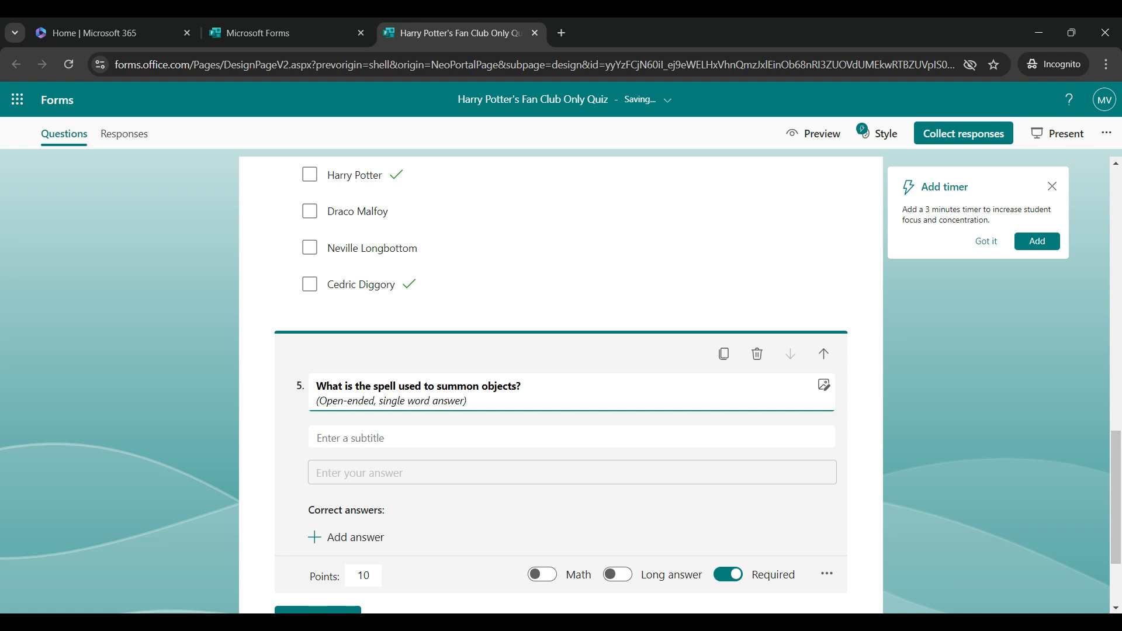
Open the correct-answer entry of question 5 without filling it in, and set the question to 5 points.
{"action": "scroll", "coordinate": [561, 386], "scroll_direction": "down", "scroll_amount": 2}
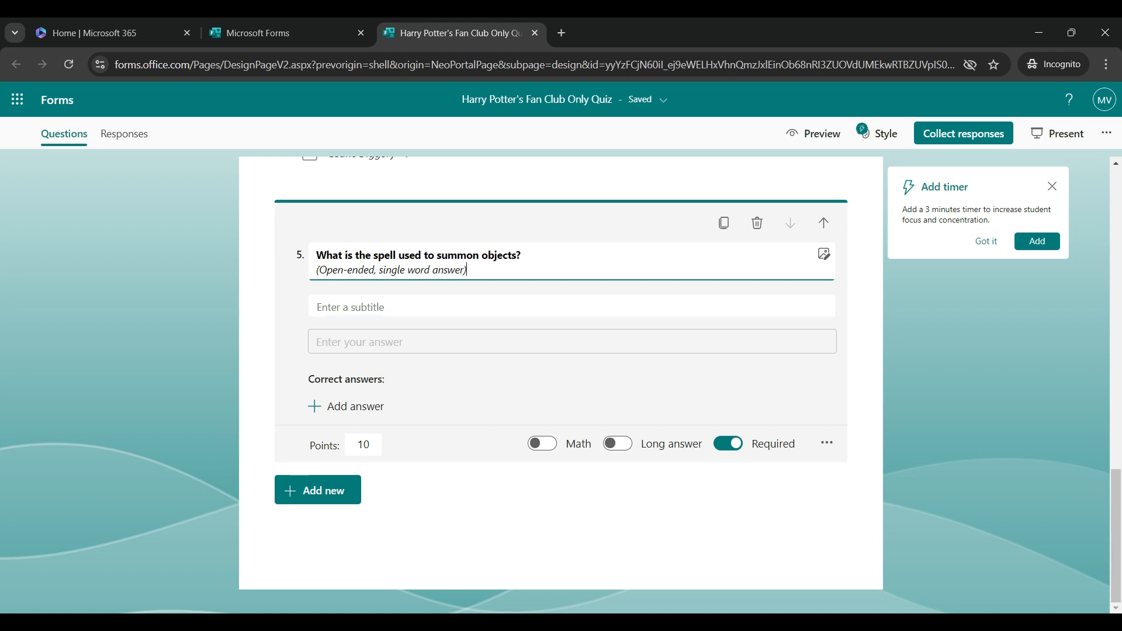
{"action": "left_click", "coordinate": [347, 407]}
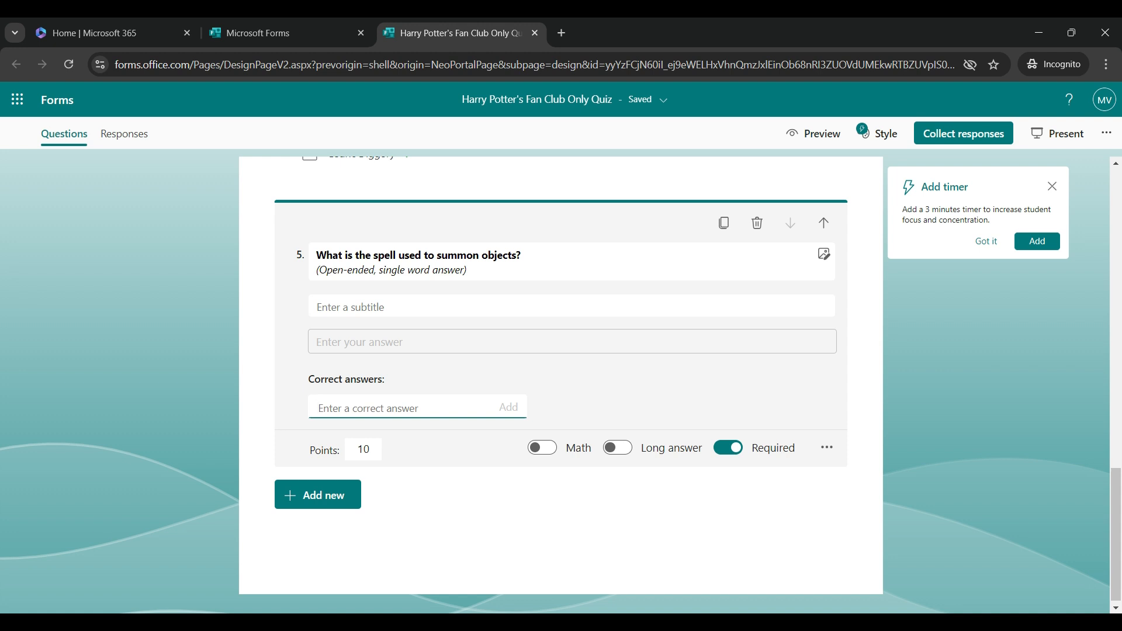
{"action": "left_click", "coordinate": [363, 450]}
{"action": "left_click_drag", "start_coordinate": [357, 446], "coordinate": [371, 445]}
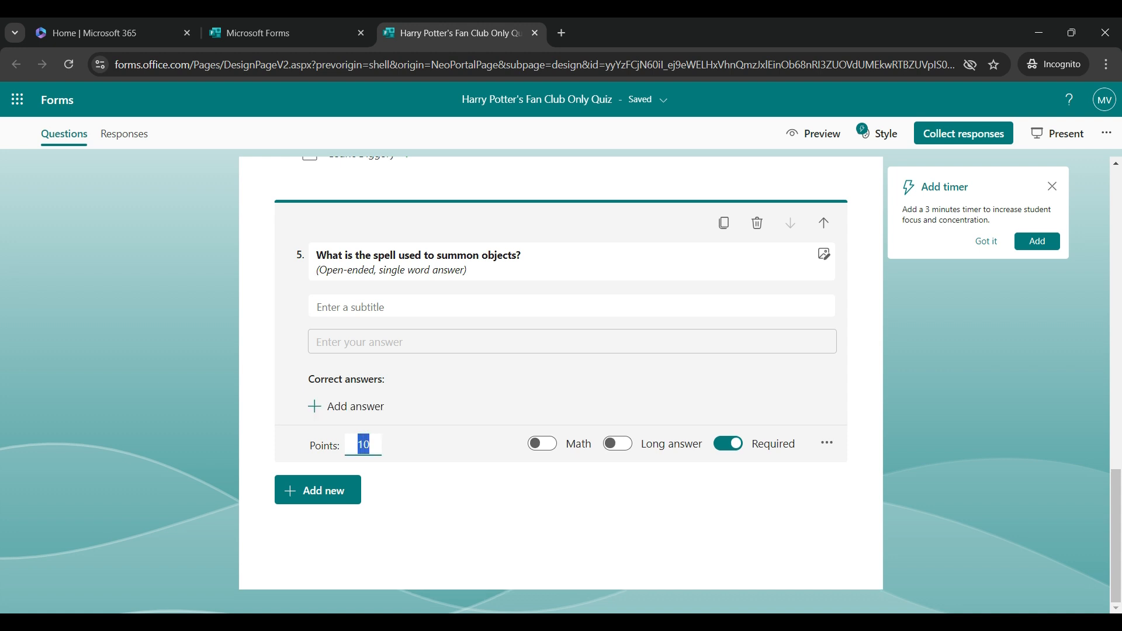
{"action": "type", "text": "5"}
Finish editing question 5, add the suggested 3-minute timer to the quiz and open its preview.
{"action": "scroll", "coordinate": [561, 380], "scroll_direction": "up", "scroll_amount": 15}
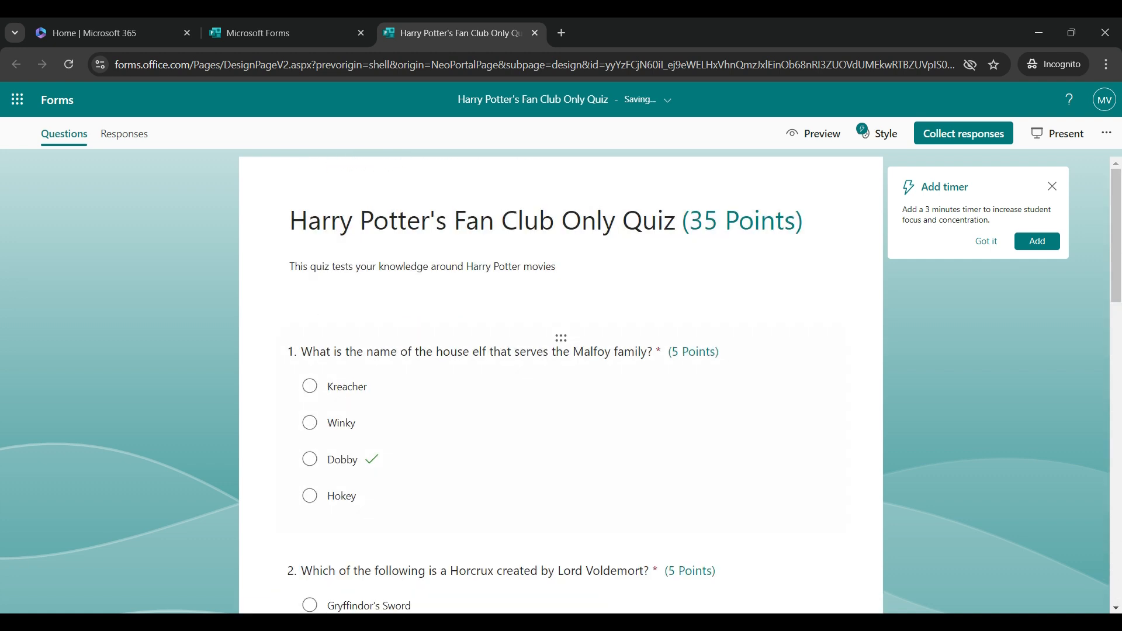
{"action": "scroll", "coordinate": [561, 380], "scroll_direction": "down", "scroll_amount": 9}
{"action": "scroll", "coordinate": [561, 379], "scroll_direction": "down", "scroll_amount": 8}
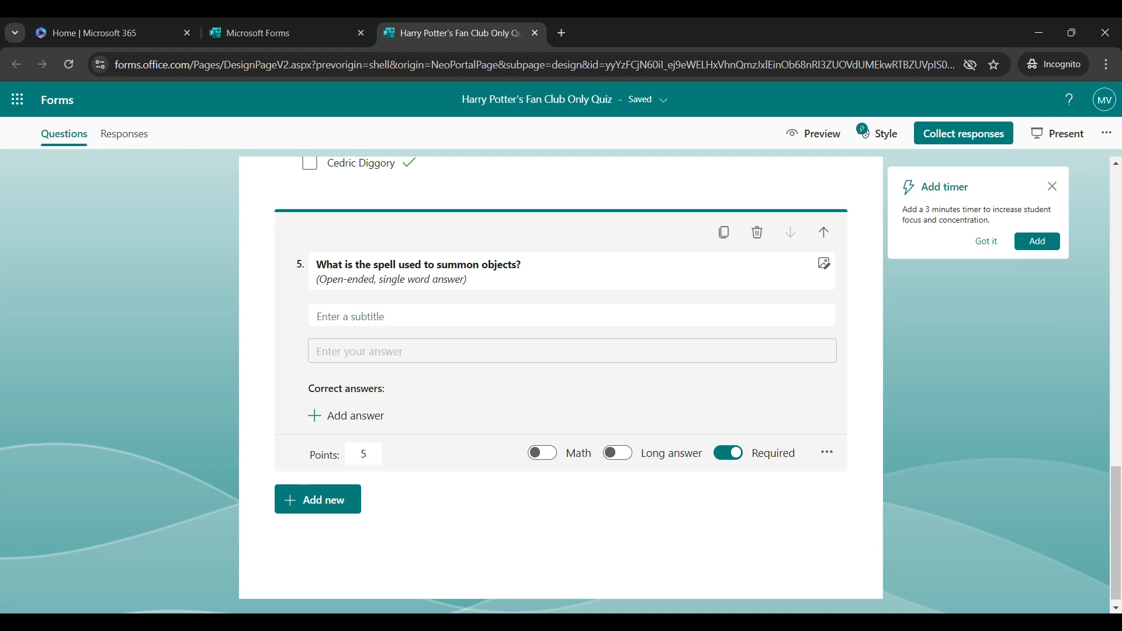
{"action": "left_click", "coordinate": [584, 543]}
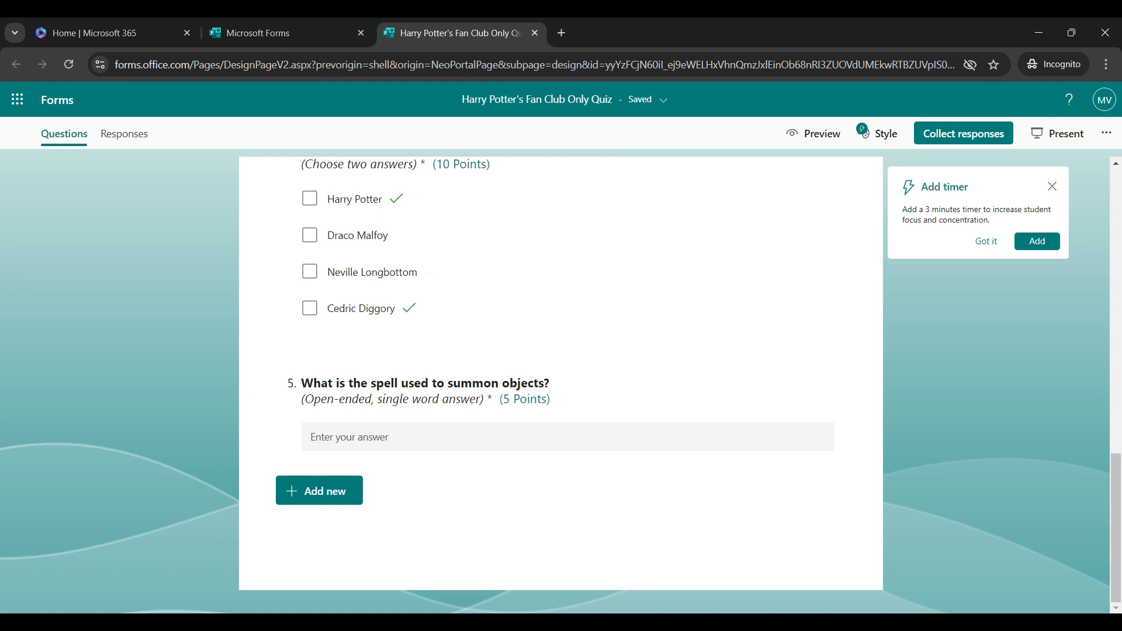
{"action": "scroll", "coordinate": [561, 380], "scroll_direction": "up", "scroll_amount": 20}
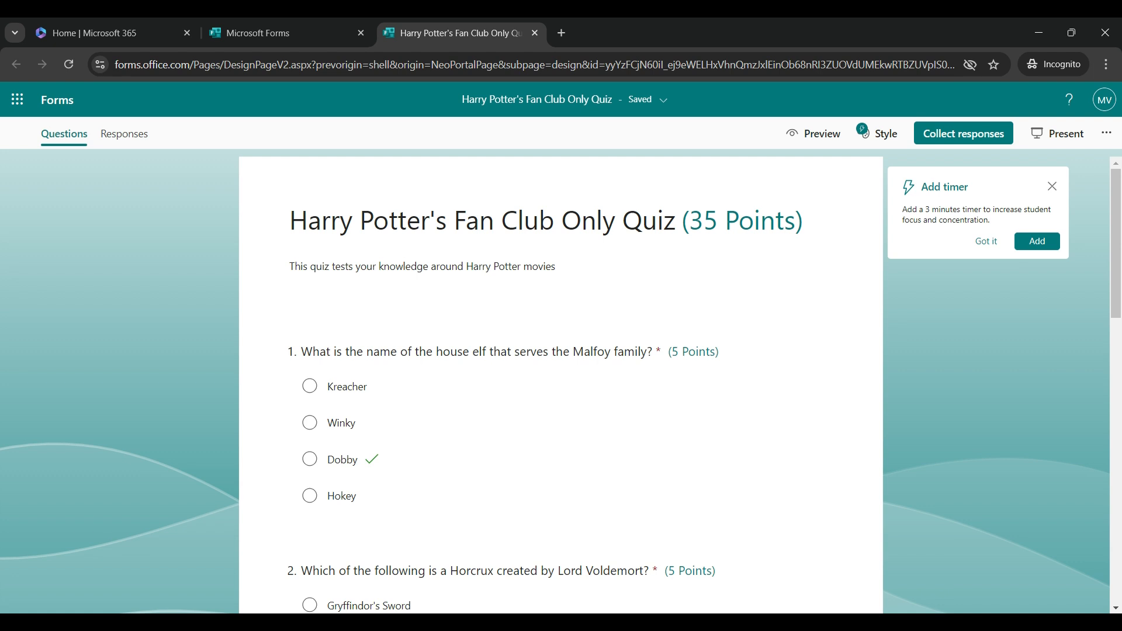
{"action": "left_click", "coordinate": [1037, 241]}
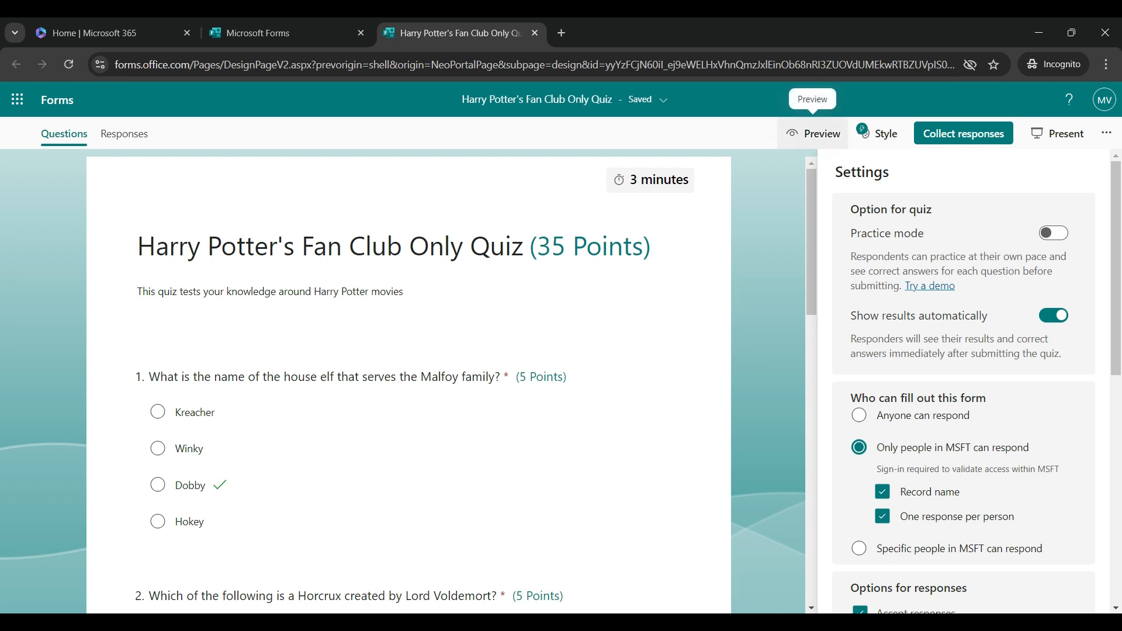
{"action": "left_click", "coordinate": [814, 133]}
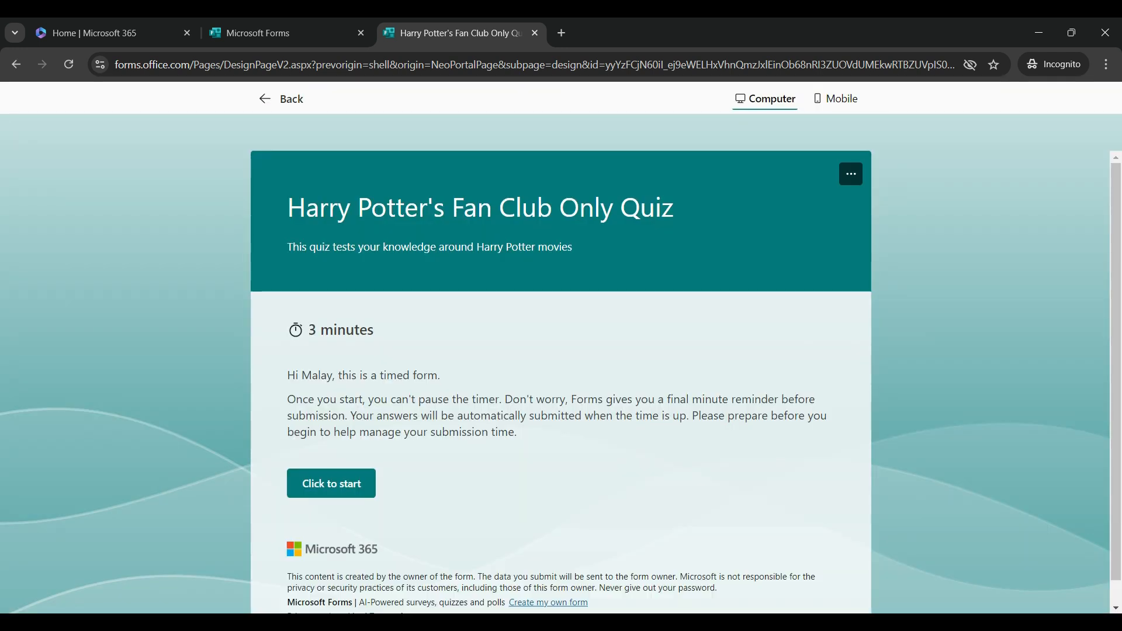
Start the timed quiz in the computer preview and look through all five questions down to the submission area.
{"action": "scroll", "coordinate": [561, 380], "scroll_direction": "down", "scroll_amount": 1}
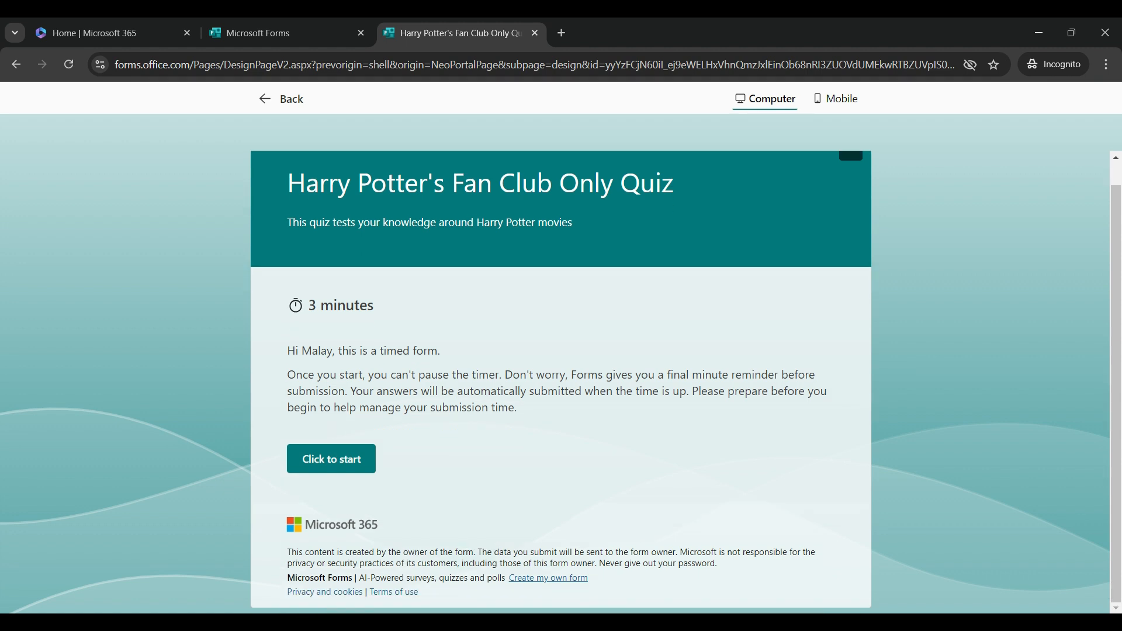
{"action": "left_click", "coordinate": [332, 458]}
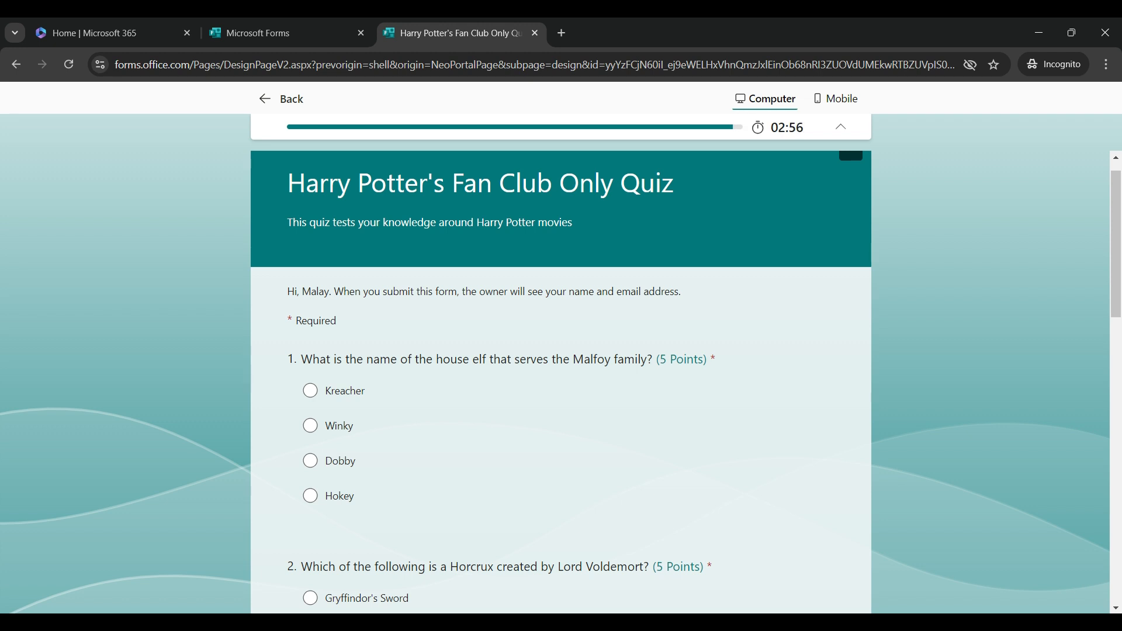
{"action": "scroll", "coordinate": [561, 380], "scroll_direction": "down", "scroll_amount": 3}
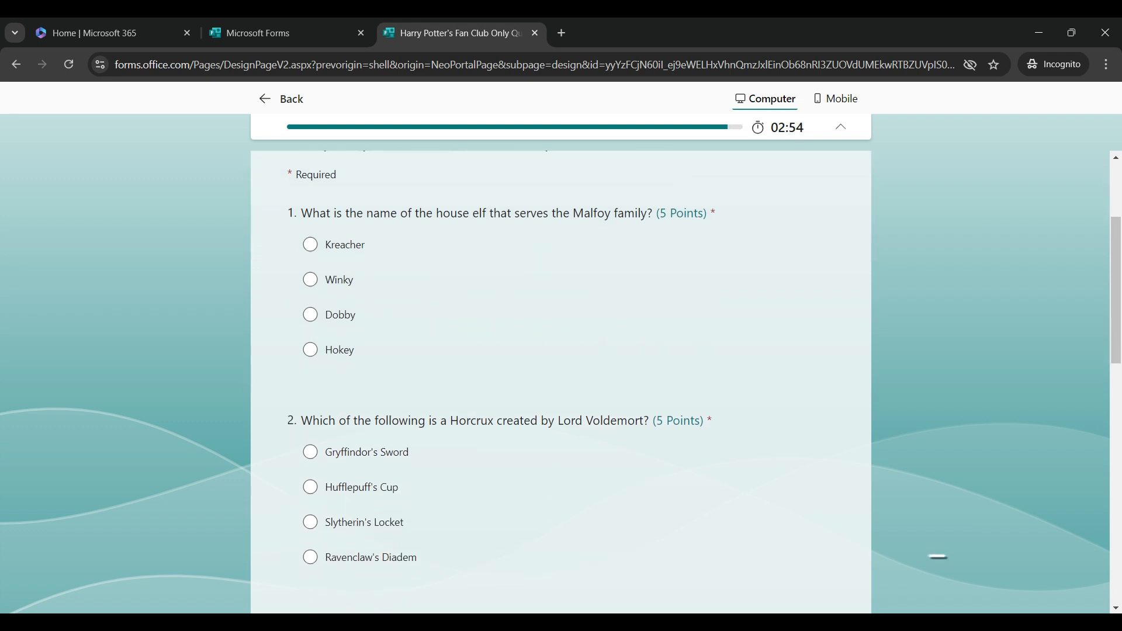
{"action": "scroll", "coordinate": [561, 380], "scroll_direction": "down", "scroll_amount": 5}
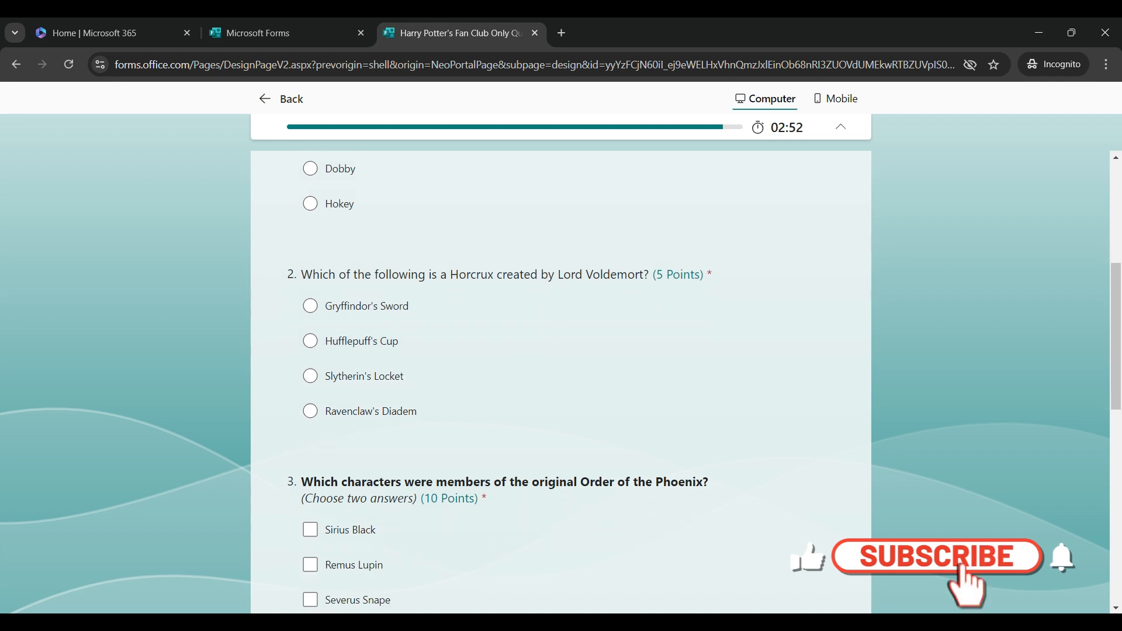
{"action": "scroll", "coordinate": [561, 380], "scroll_direction": "down", "scroll_amount": 6}
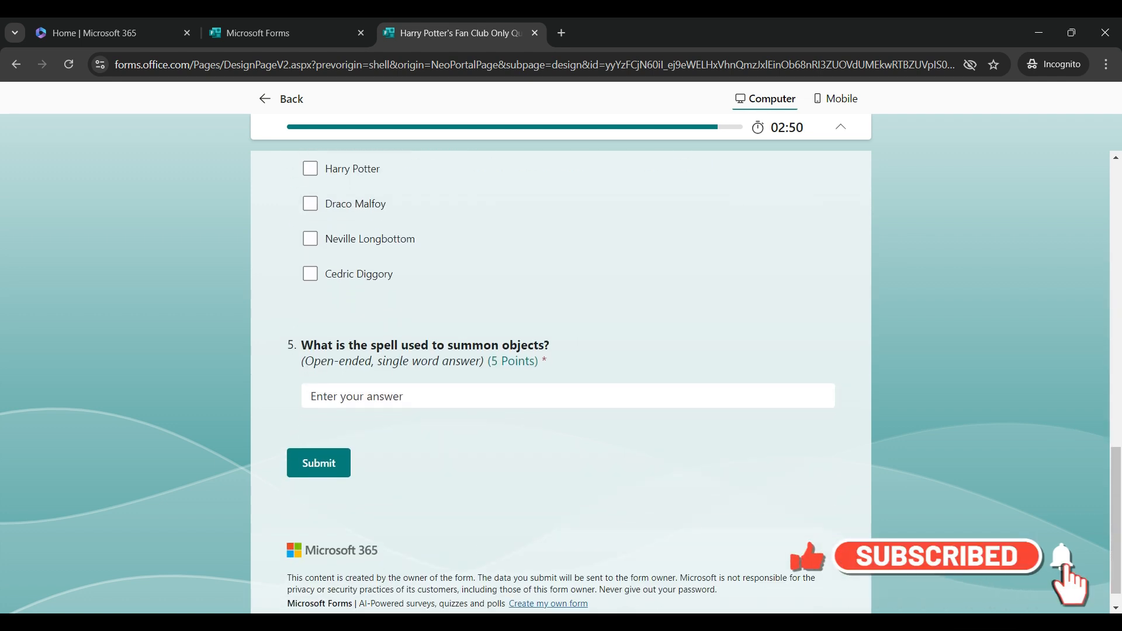
{"action": "scroll", "coordinate": [561, 380], "scroll_direction": "up", "scroll_amount": 15}
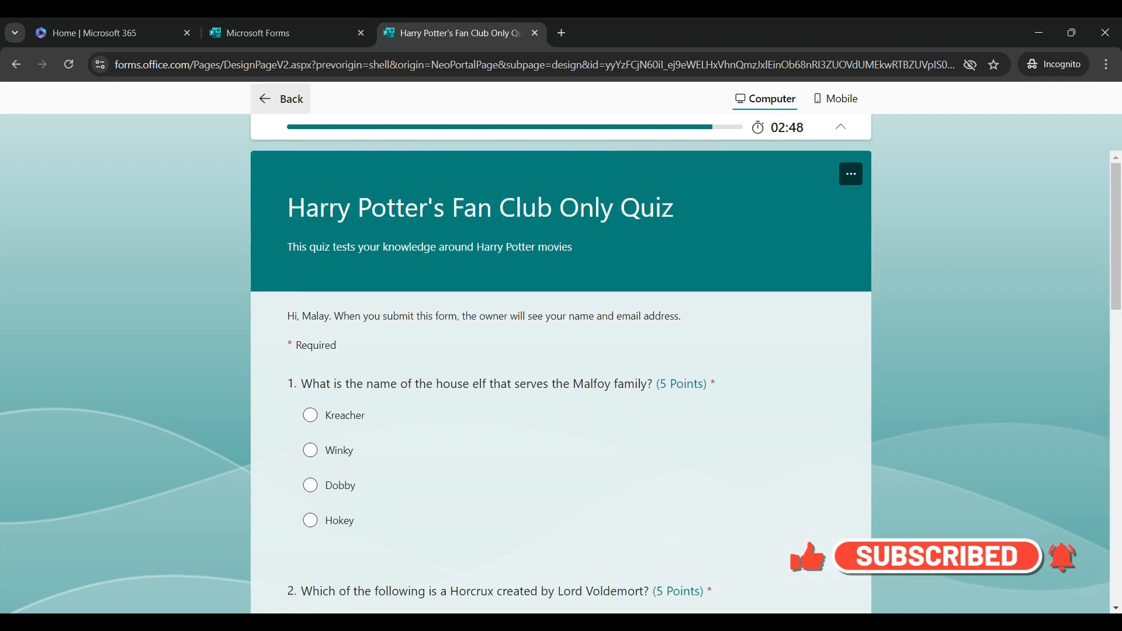
Check all questions in the mobile preview, return to the computer view and leave the preview.
{"action": "left_click", "coordinate": [835, 98]}
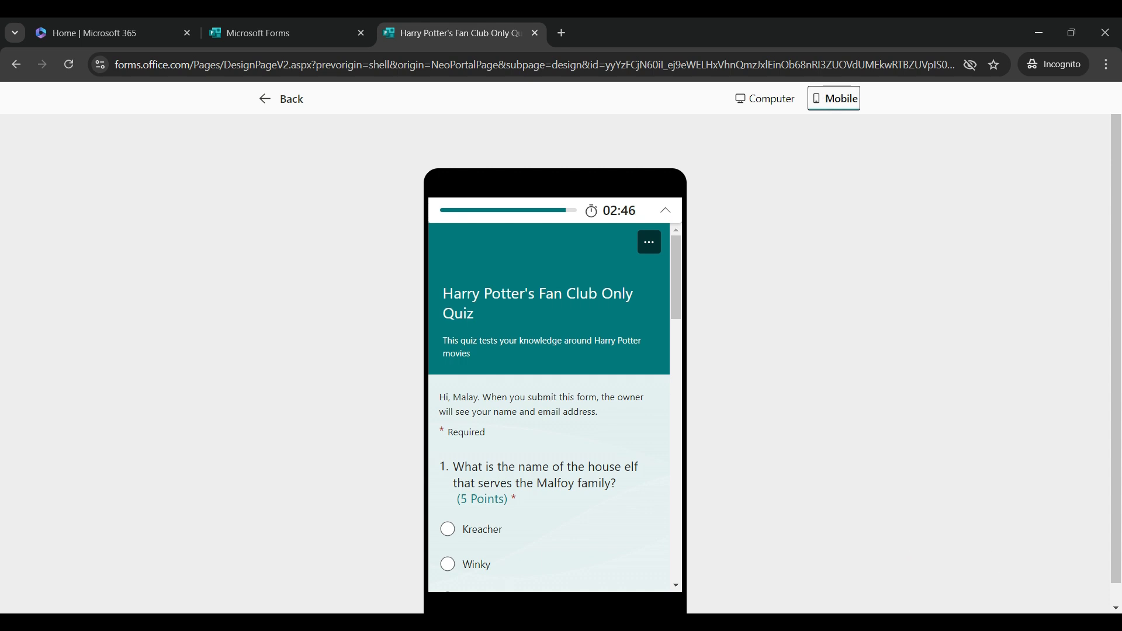
{"action": "scroll", "coordinate": [555, 407], "scroll_direction": "down", "scroll_amount": 10}
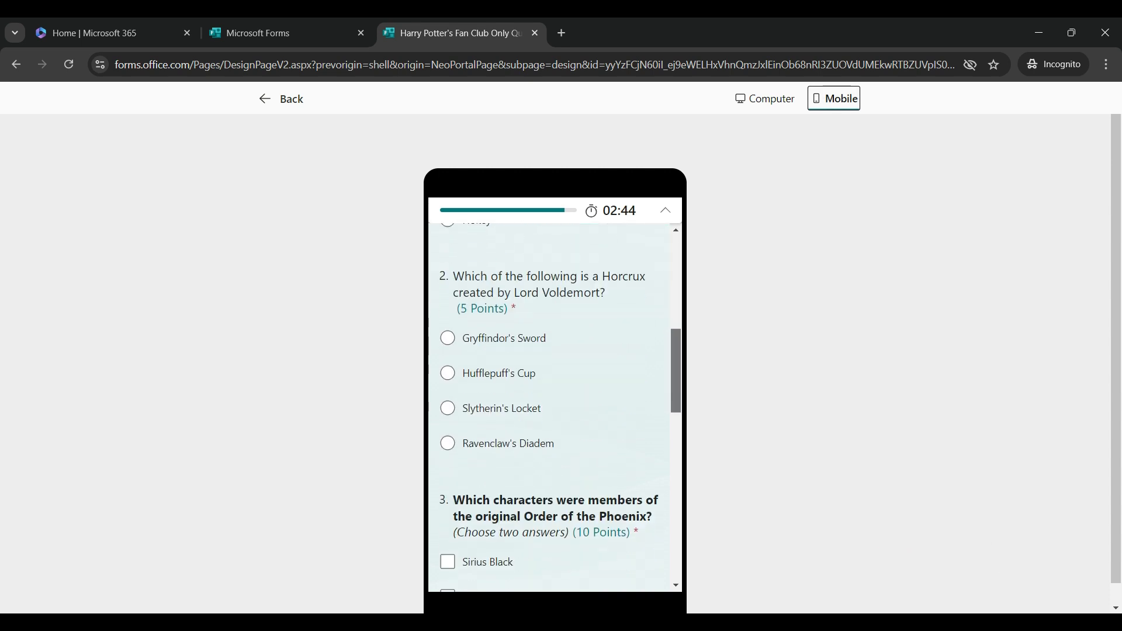
{"action": "scroll", "coordinate": [554, 408], "scroll_direction": "down", "scroll_amount": 10}
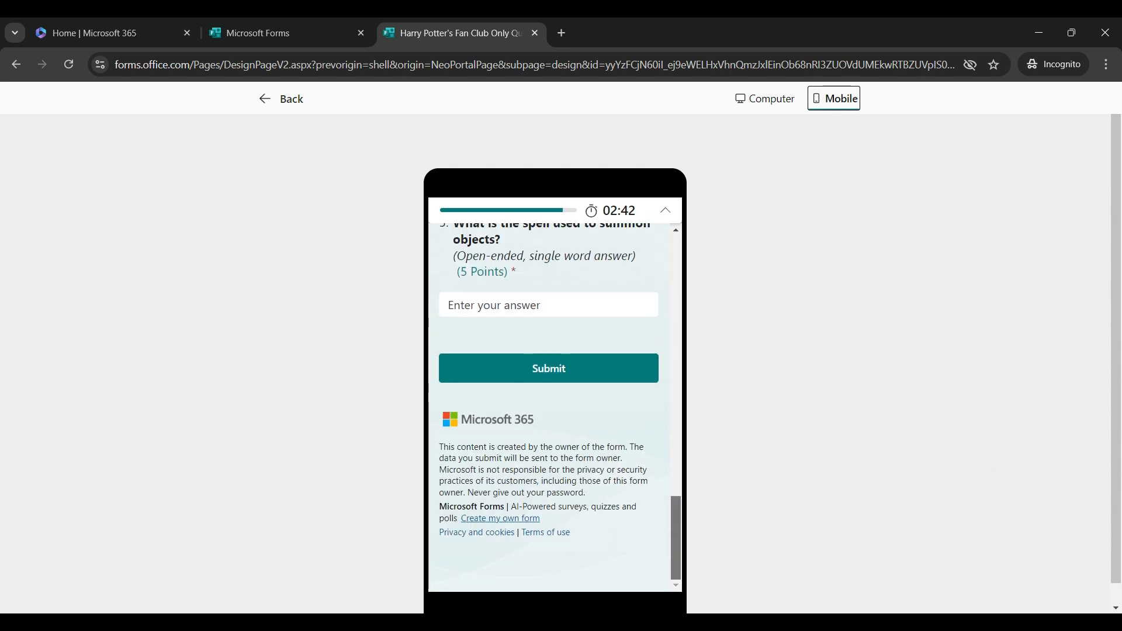
{"action": "scroll", "coordinate": [554, 407], "scroll_direction": "up", "scroll_amount": 15}
{"action": "left_click", "coordinate": [765, 98]}
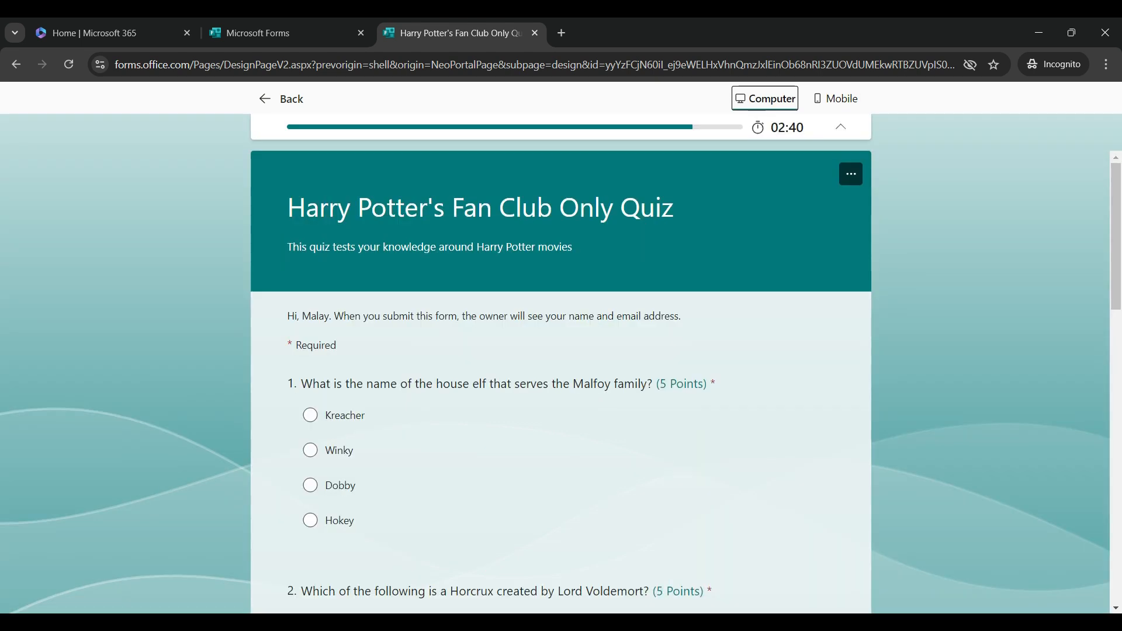
{"action": "left_click", "coordinate": [282, 98]}
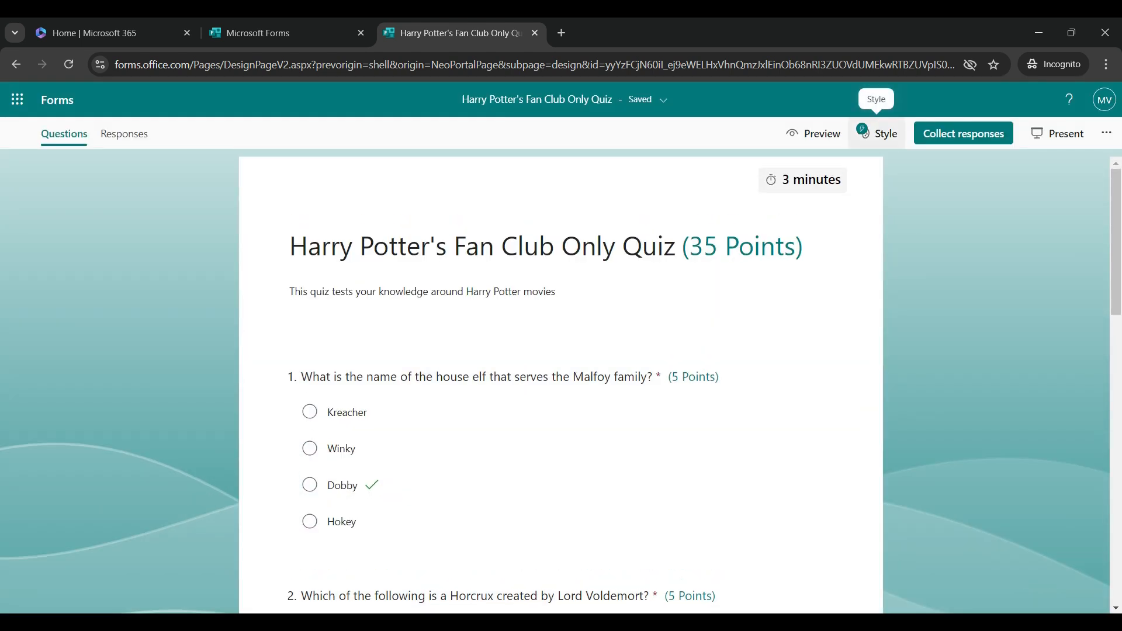
Apply the suggested animated dark style with icy snow crystals to the quiz and check it across the questions.
{"action": "left_click", "coordinate": [876, 133]}
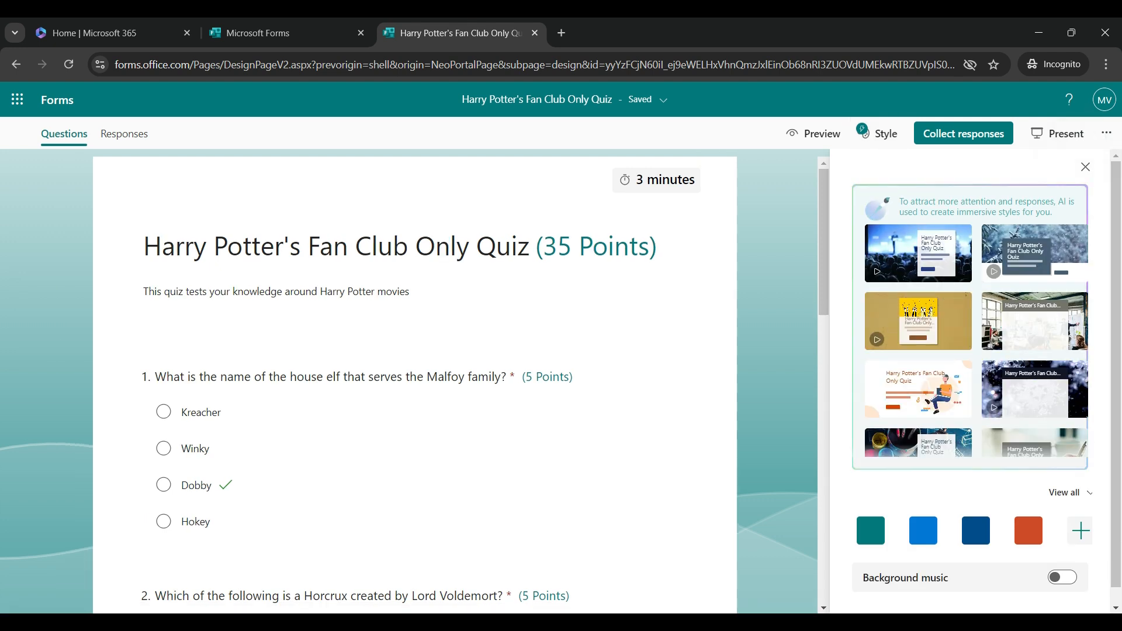
{"action": "left_click", "coordinate": [1034, 390]}
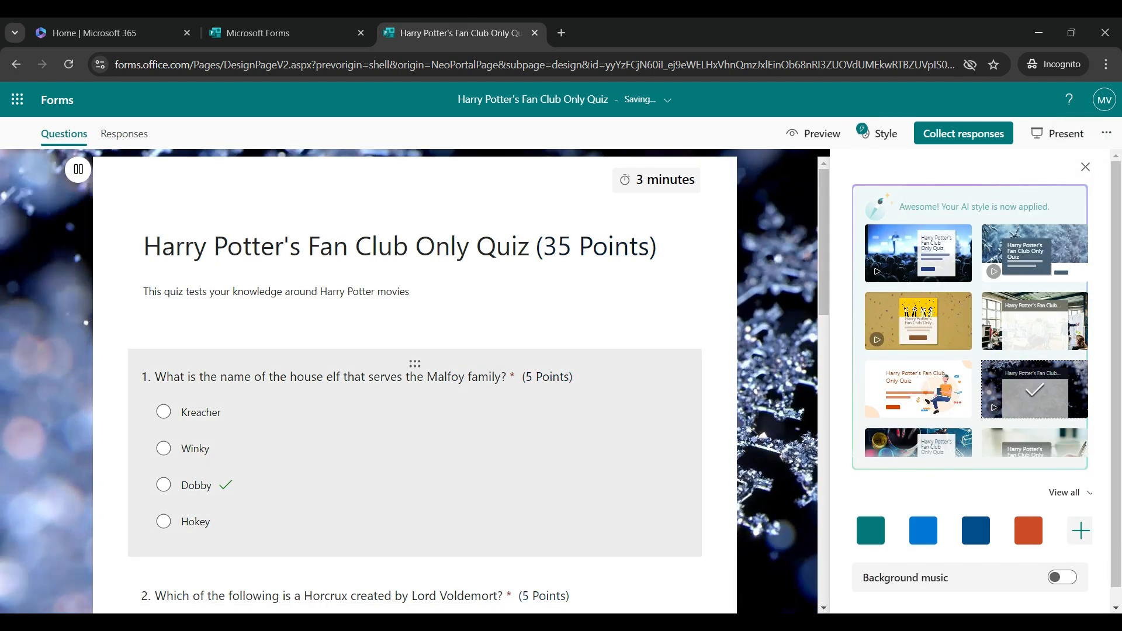
{"action": "scroll", "coordinate": [1034, 363], "scroll_direction": "down", "scroll_amount": 2}
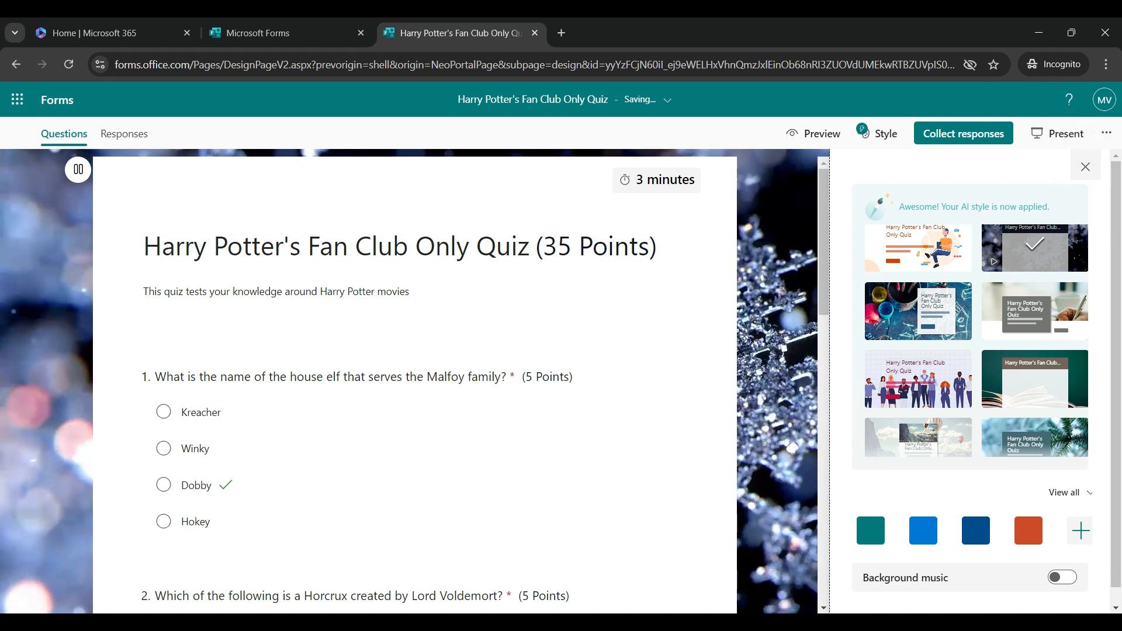
{"action": "left_click", "coordinate": [1086, 167]}
{"action": "scroll", "coordinate": [561, 380], "scroll_direction": "down", "scroll_amount": 10}
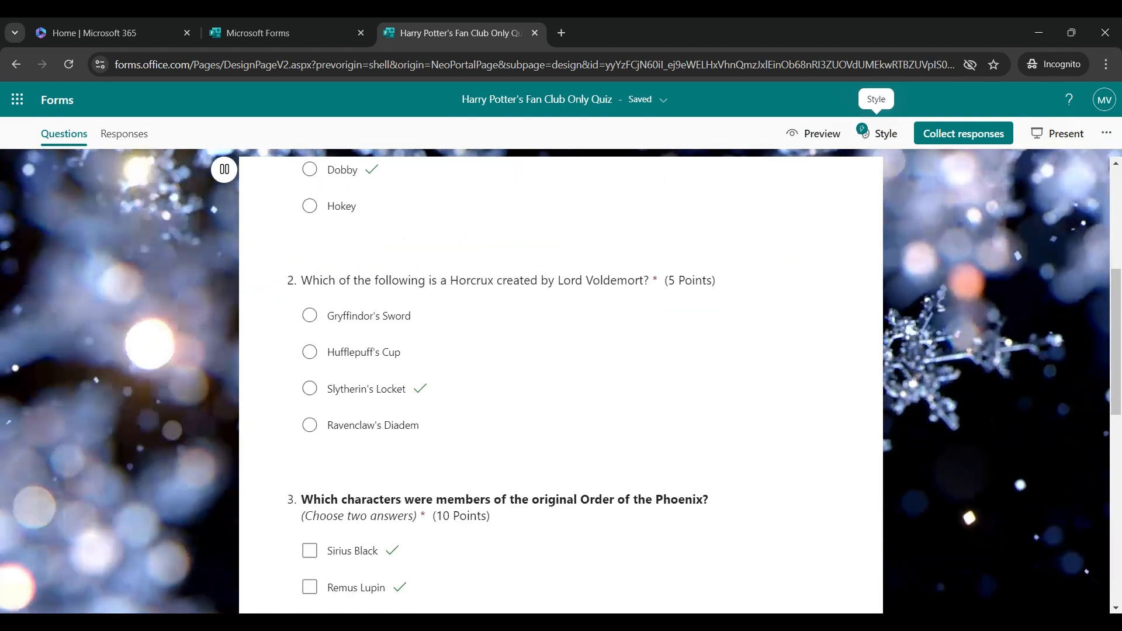
{"action": "scroll", "coordinate": [561, 379], "scroll_direction": "down", "scroll_amount": 3}
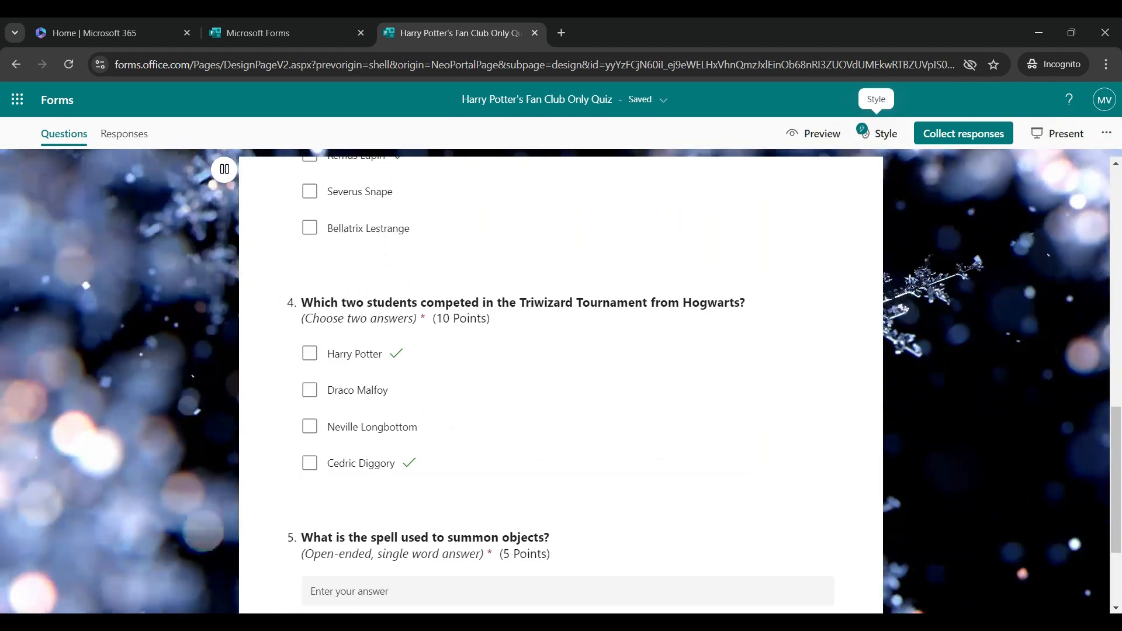
{"action": "scroll", "coordinate": [561, 380], "scroll_direction": "up", "scroll_amount": 3}
{"action": "scroll", "coordinate": [561, 380], "scroll_direction": "up", "scroll_amount": 12}
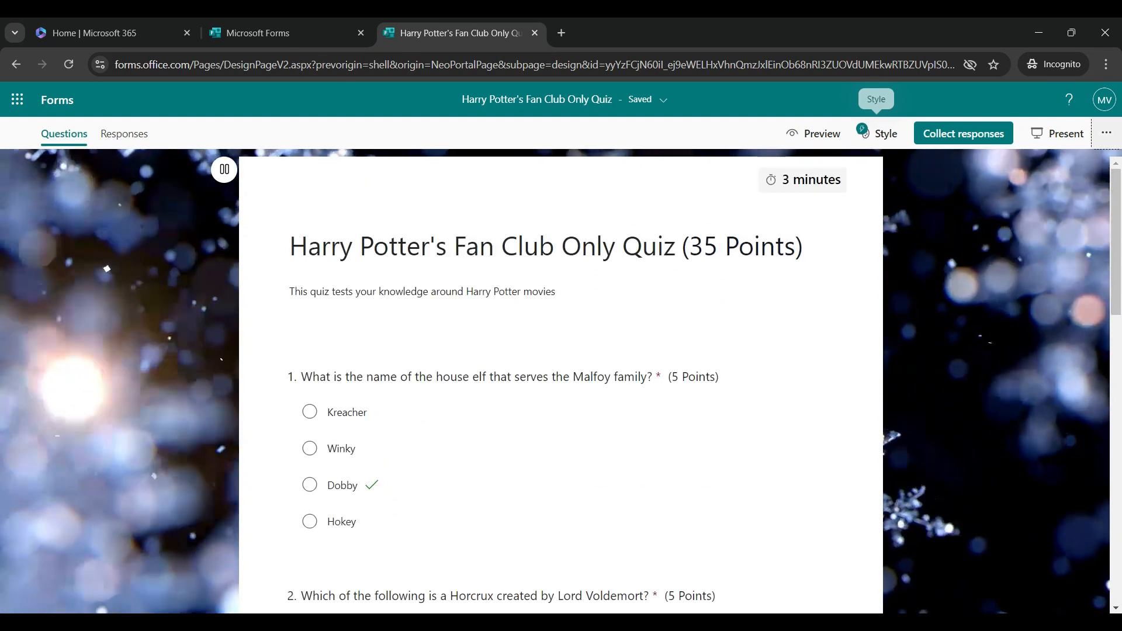
Open the quiz settings and turn off showing results automatically to responders.
{"action": "left_click", "coordinate": [1106, 133]}
{"action": "left_click", "coordinate": [1015, 199]}
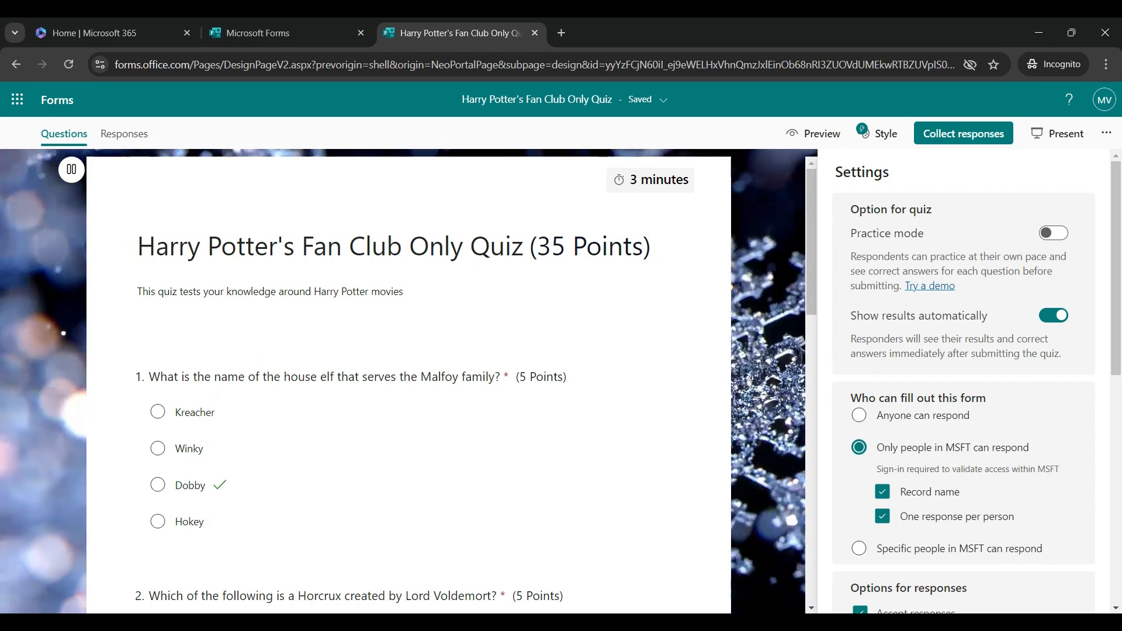
{"action": "left_click", "coordinate": [1054, 316]}
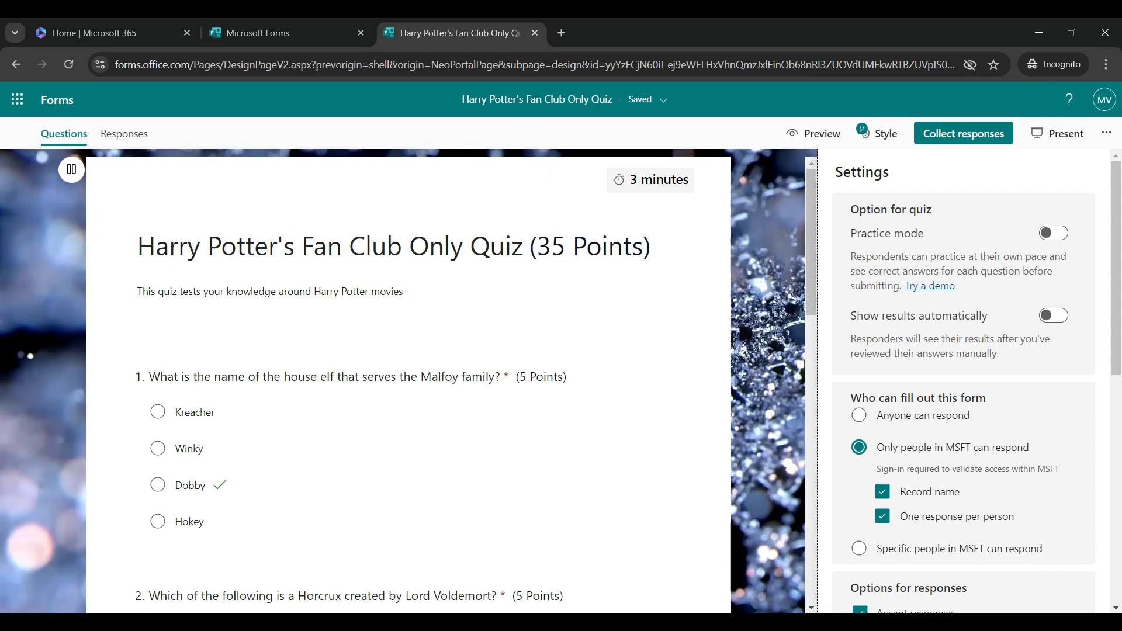
{"action": "left_click", "coordinate": [1054, 316]}
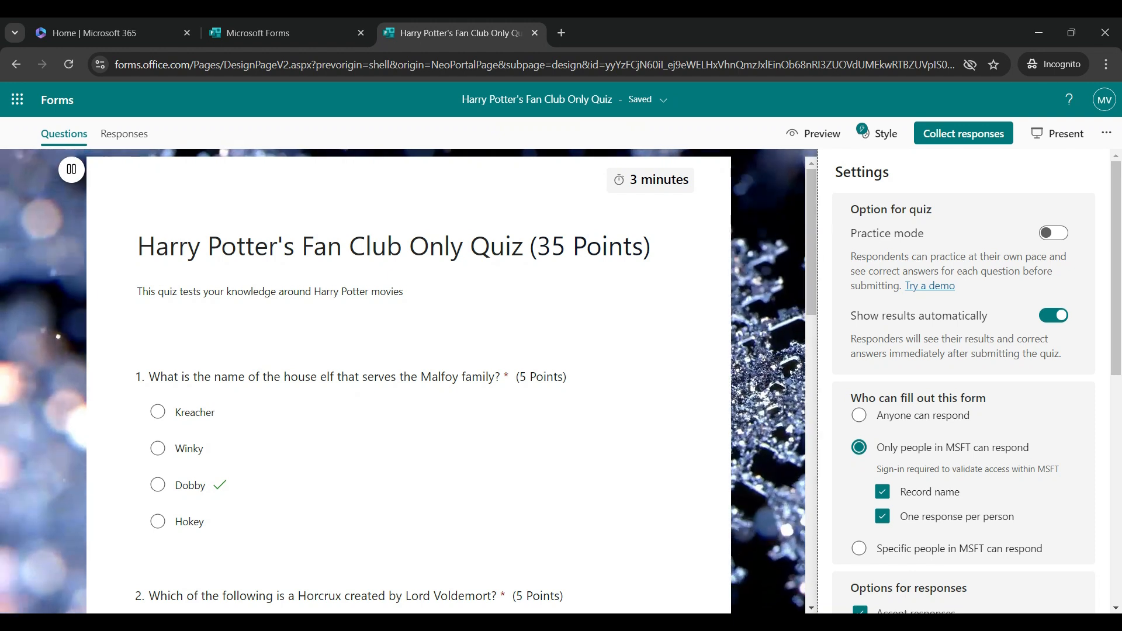
{"action": "left_click", "coordinate": [1054, 315]}
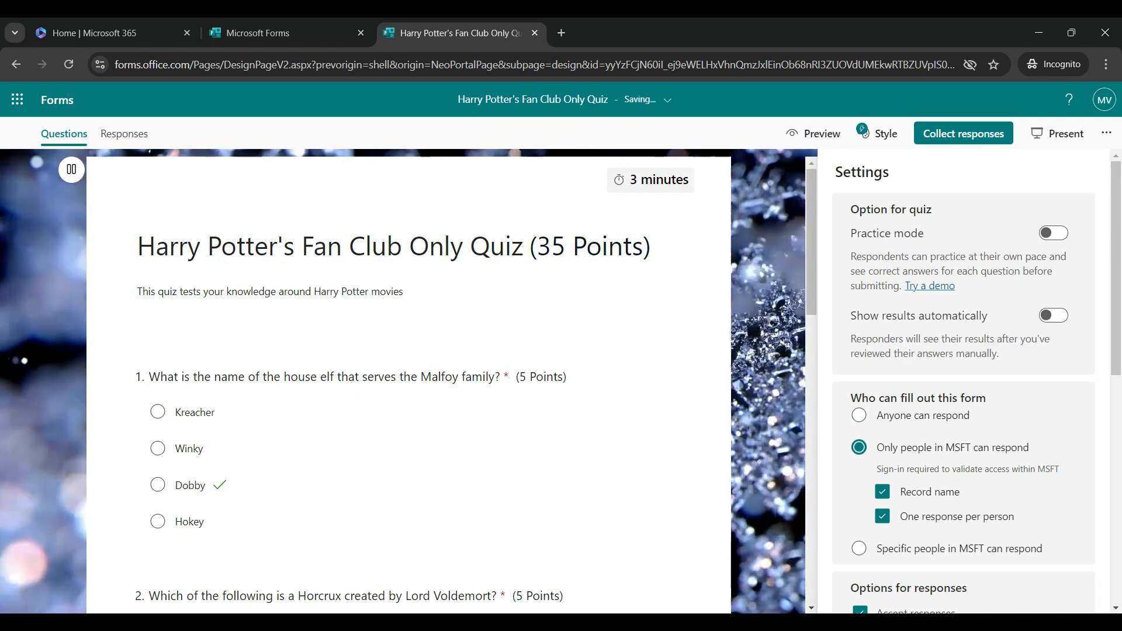
Enable an end date of 8/14/2024 at 9:00 PM, shuffle all questions and review the remaining response options.
{"action": "scroll", "coordinate": [964, 379], "scroll_direction": "down", "scroll_amount": 6}
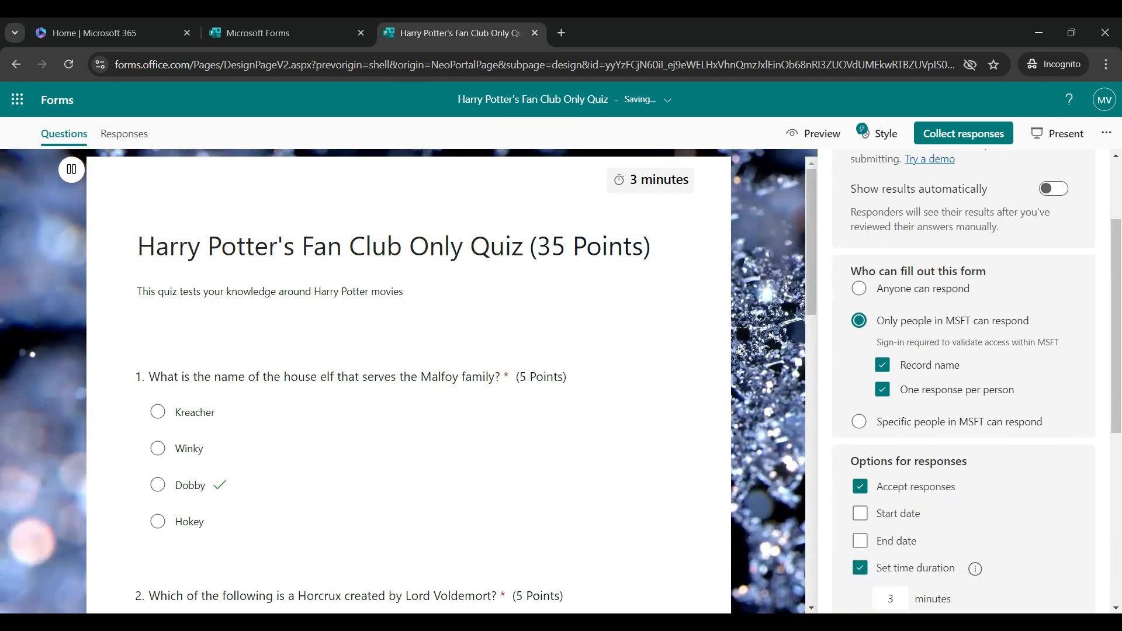
{"action": "scroll", "coordinate": [964, 380], "scroll_direction": "up", "scroll_amount": 1}
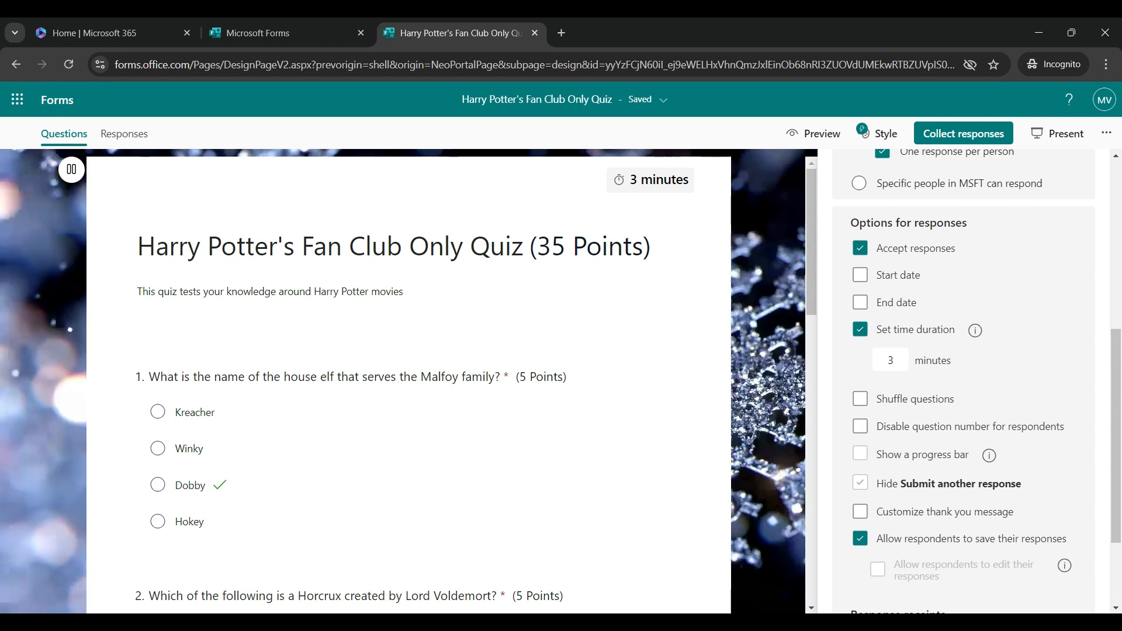
{"action": "left_click", "coordinate": [860, 303]}
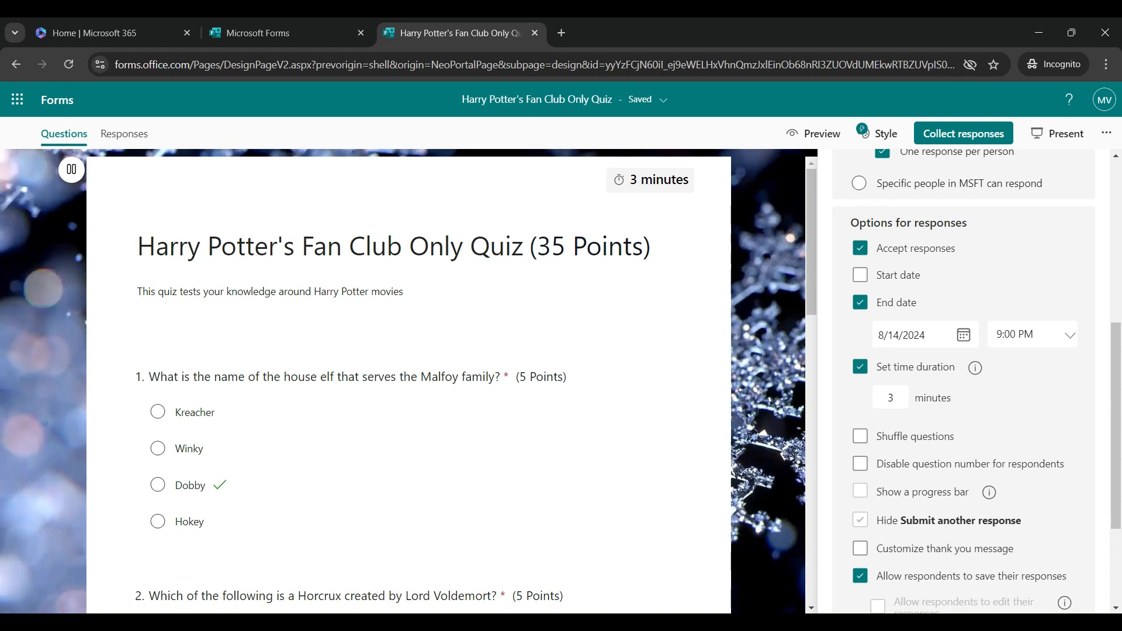
{"action": "left_click", "coordinate": [860, 437]}
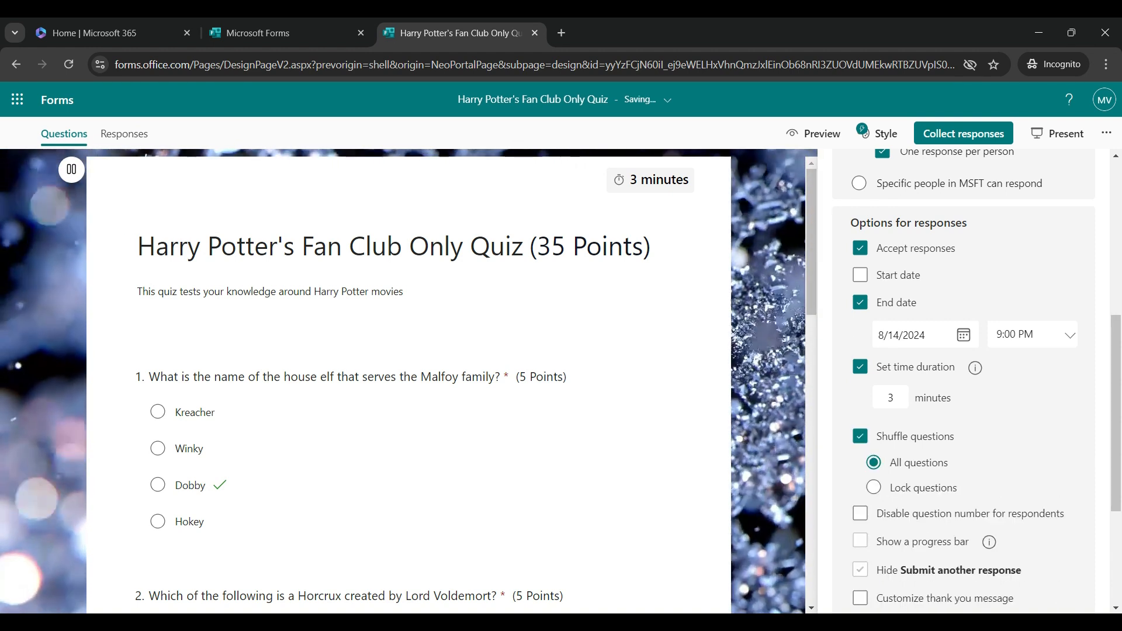
{"action": "scroll", "coordinate": [964, 380], "scroll_direction": "down", "scroll_amount": 4}
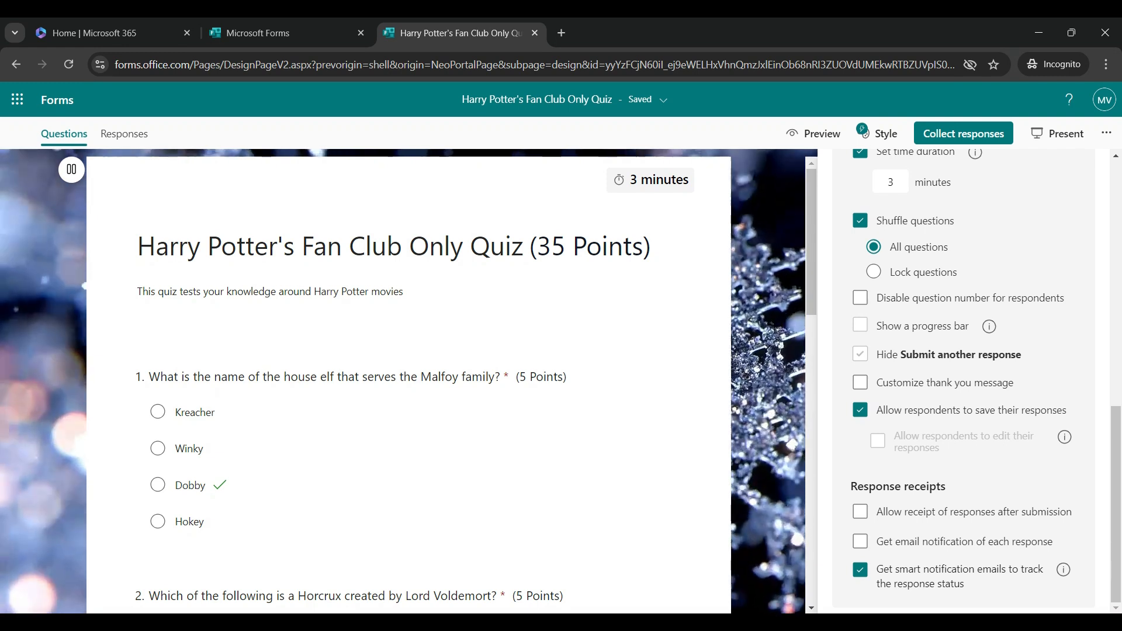
{"action": "scroll", "coordinate": [964, 380], "scroll_direction": "up", "scroll_amount": 10}
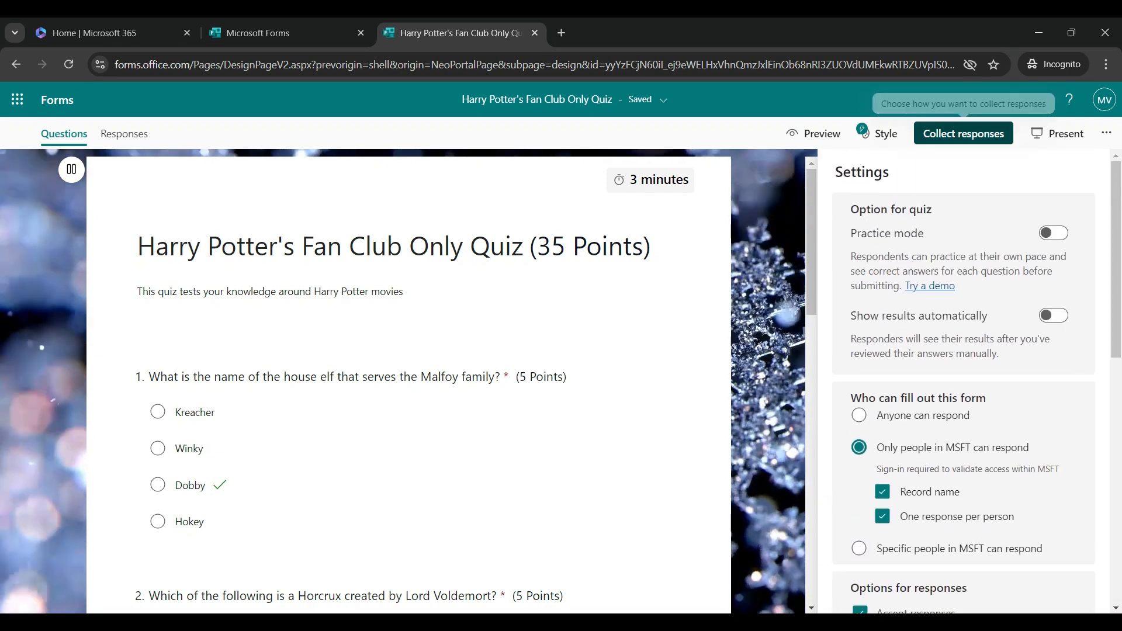
Invite two colleagues from the organization to take the quiz and send the invitation through both Outlook and Teams.
{"action": "left_click", "coordinate": [963, 133]}
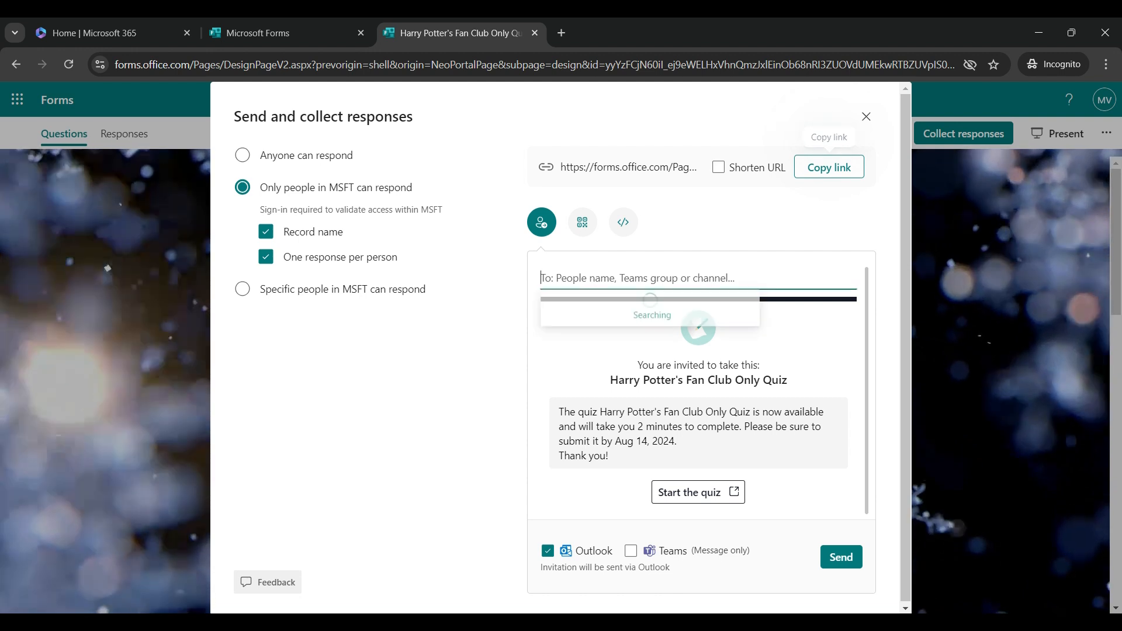
{"action": "type", "text": "a"}
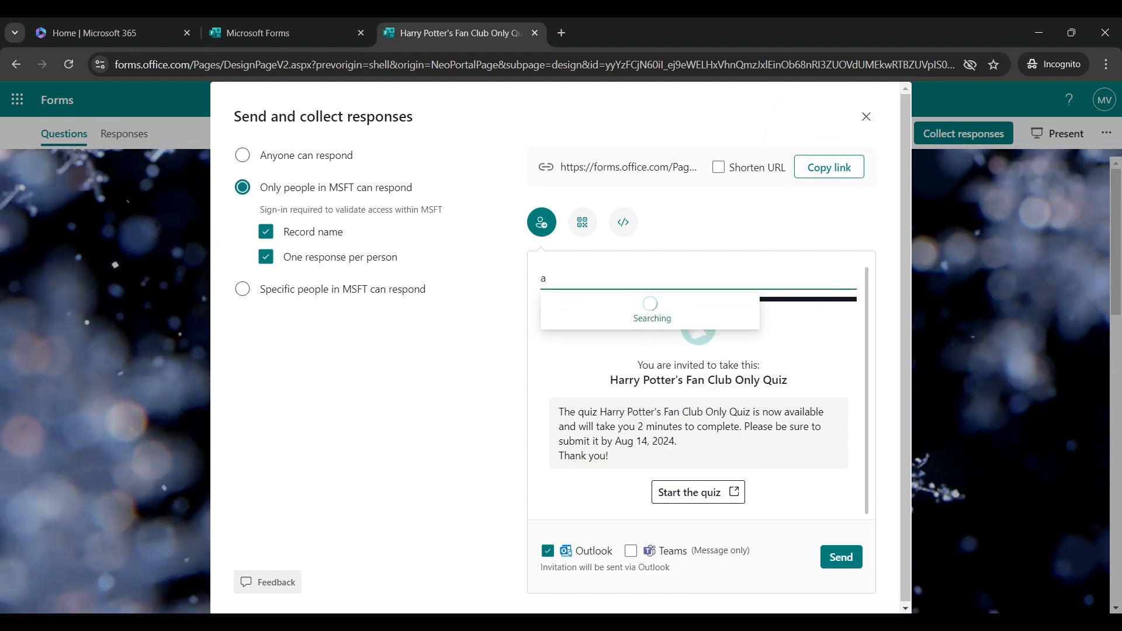
{"action": "type", "text": "de"}
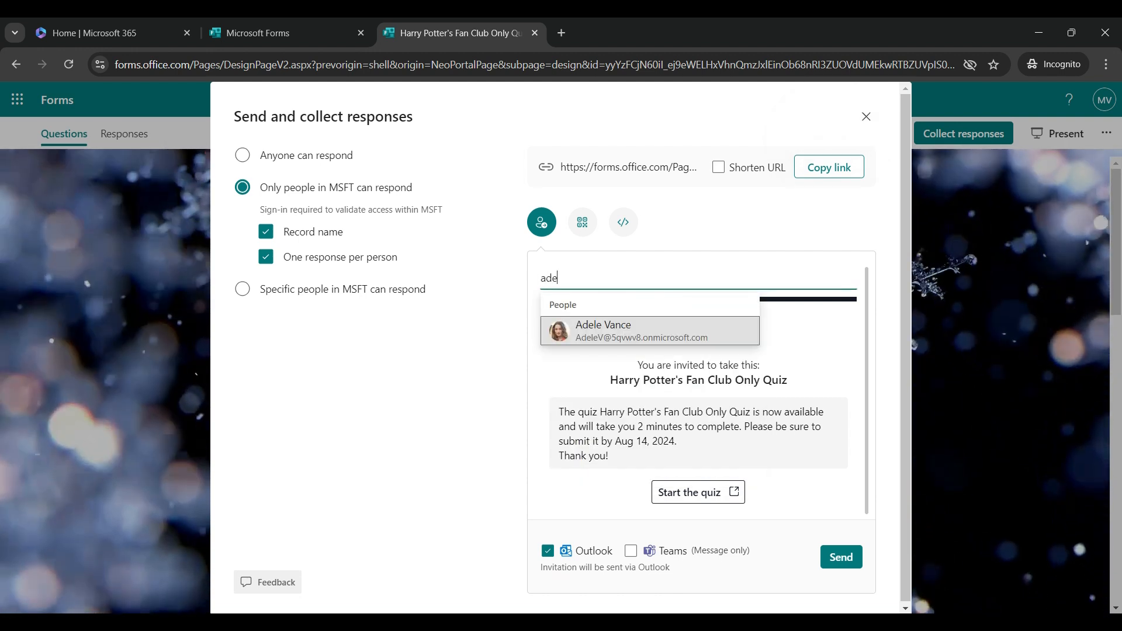
{"action": "key", "text": "Return"}
{"action": "type", "text": "alex"}
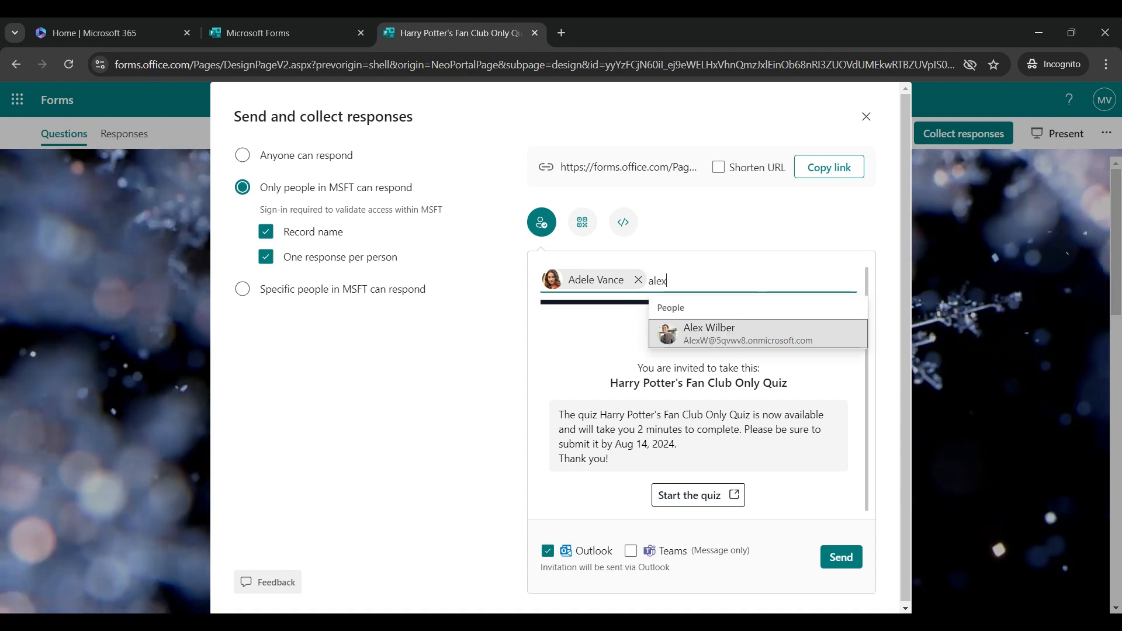
{"action": "key", "text": "Return"}
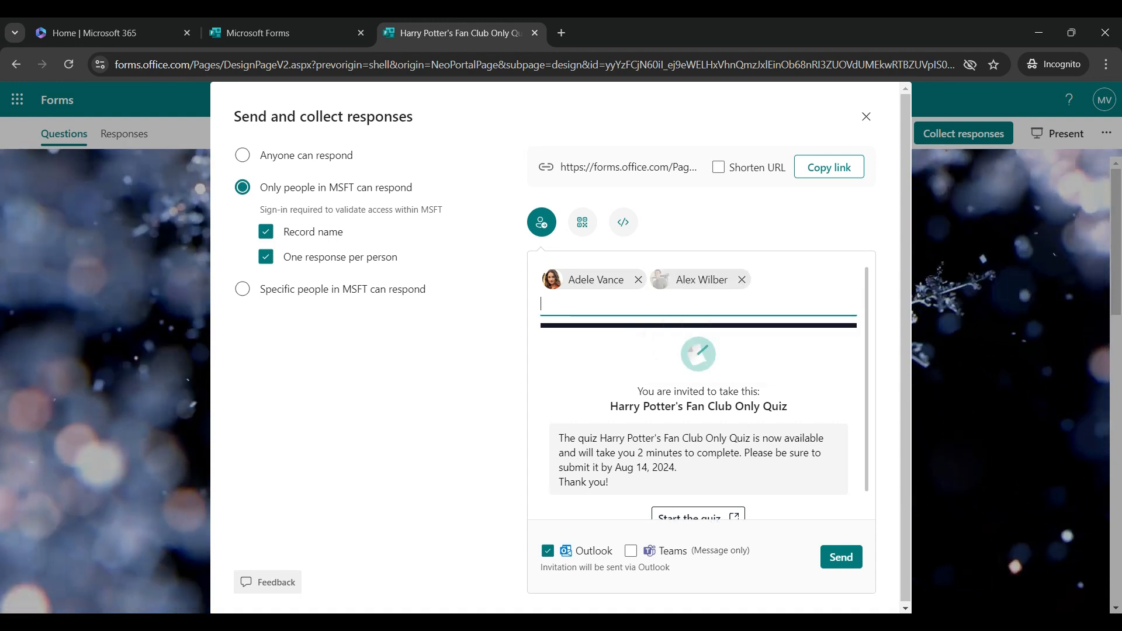
{"action": "left_click", "coordinate": [630, 550]}
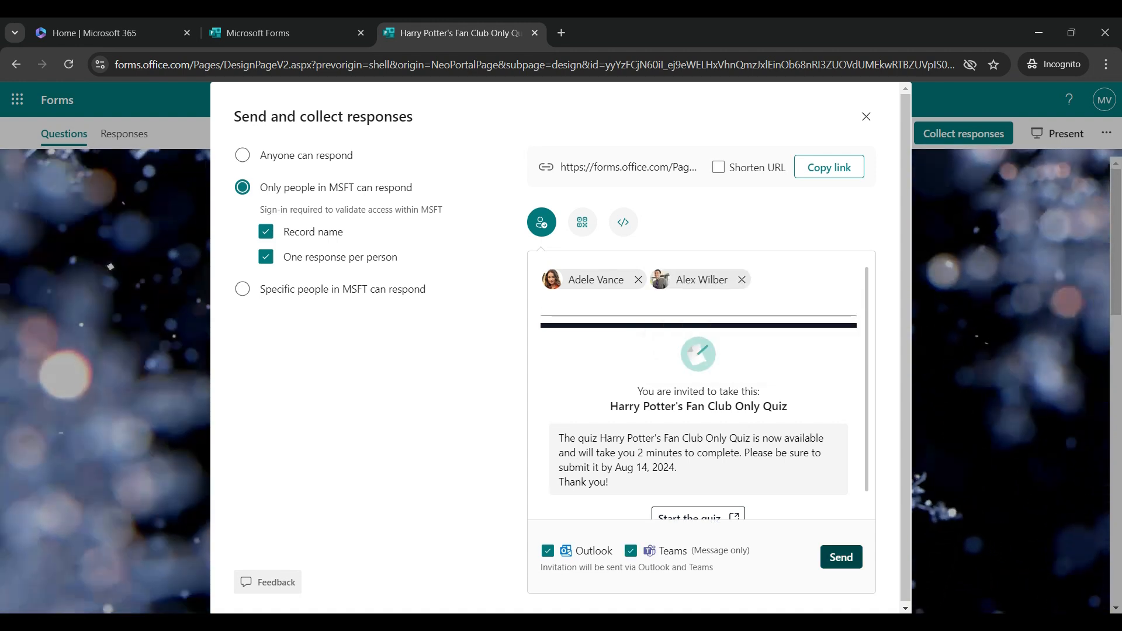
{"action": "left_click", "coordinate": [841, 557]}
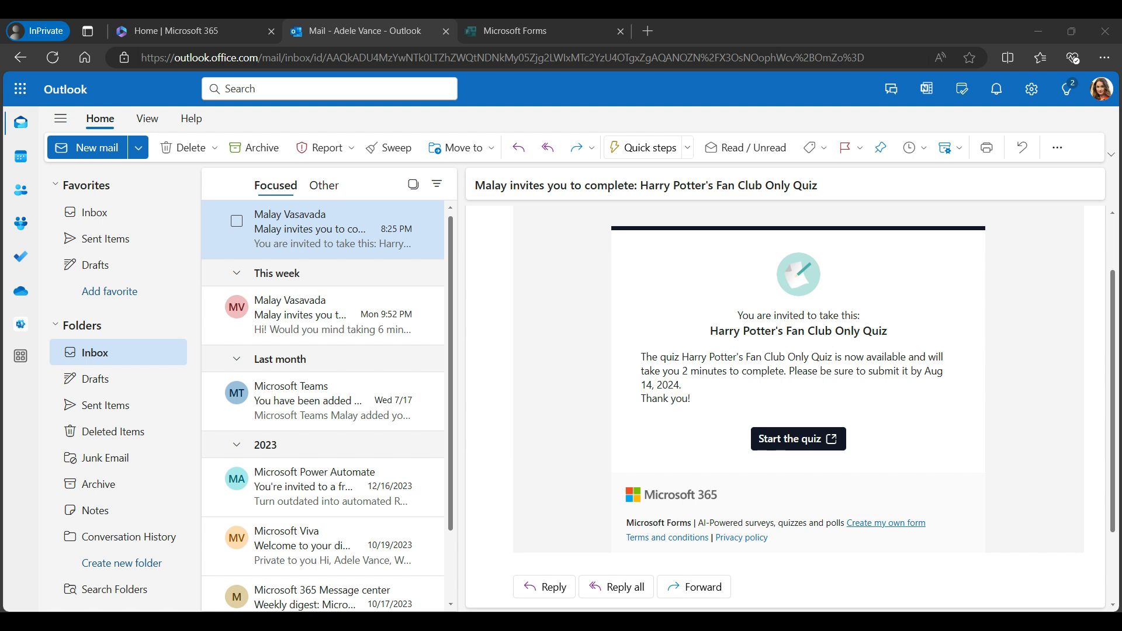
Switch to an invited colleague's Outlook inbox and open the quiz from the invitation email.
{"action": "left_click", "coordinate": [799, 438]}
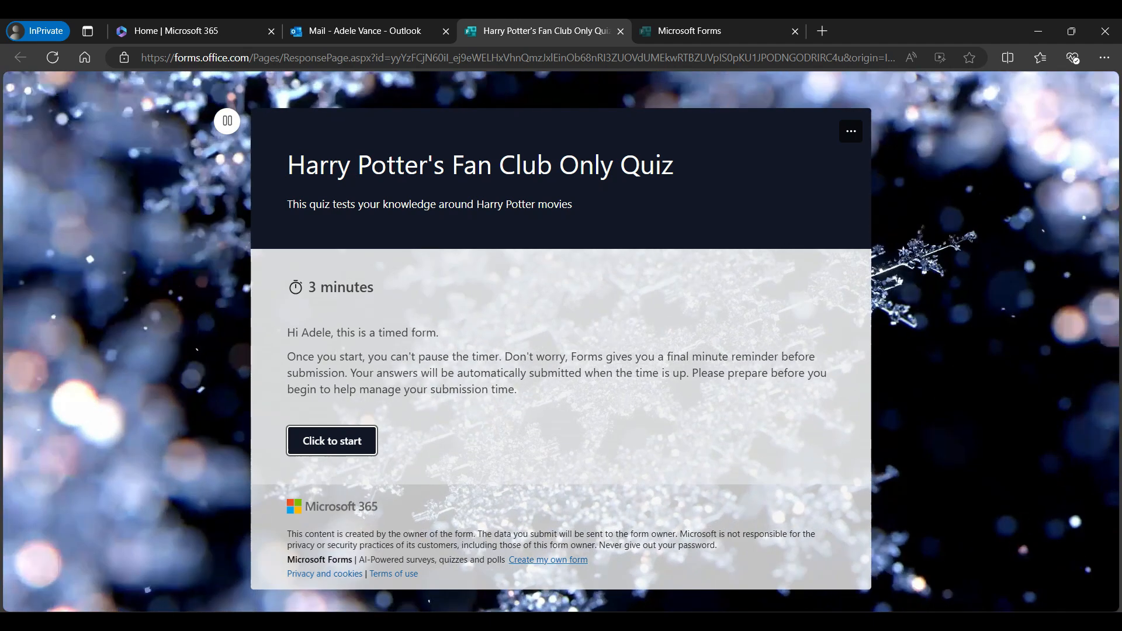
Start the timed quiz, choosing Hufflepuff's Cup for the Horcrux question and Dobby for the Malfoy house elf question.
{"action": "key", "text": "Return"}
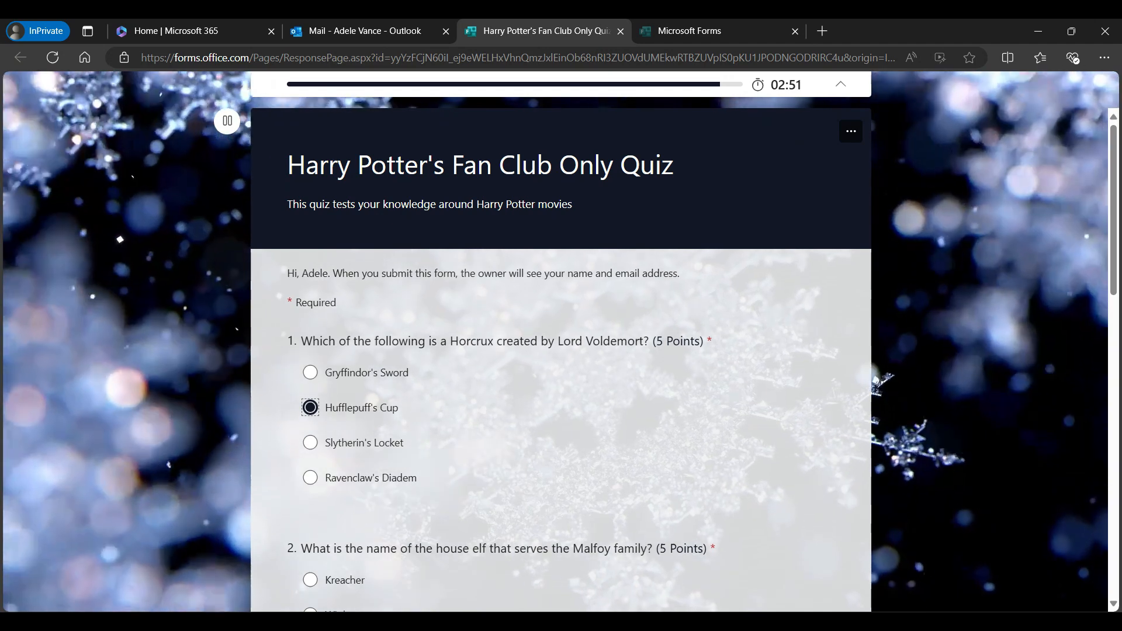
{"action": "scroll", "coordinate": [561, 350], "scroll_direction": "down", "scroll_amount": 2}
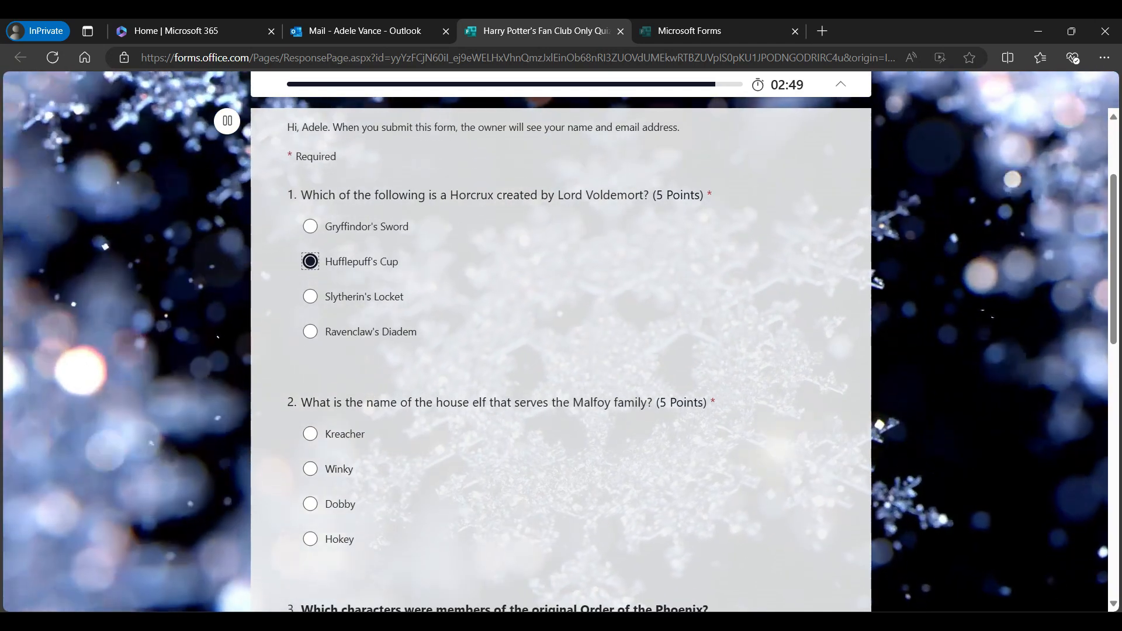
{"action": "left_click", "coordinate": [311, 504]}
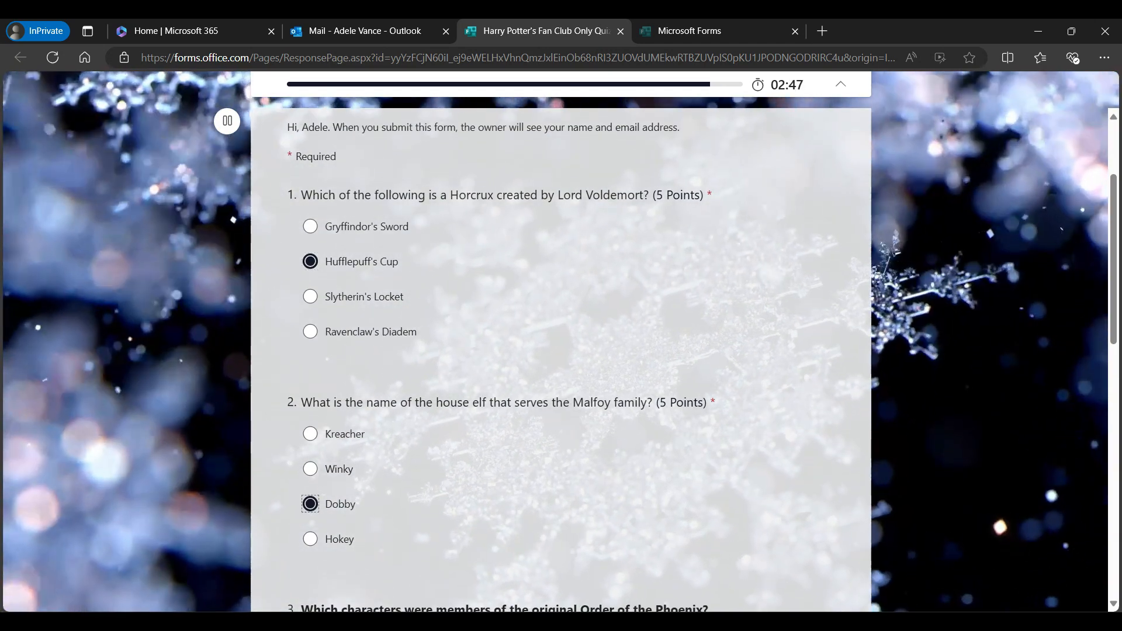
Select Severus Snape and Remus Lupin as members of the original Order of the Phoenix.
{"action": "scroll", "coordinate": [561, 360], "scroll_direction": "down", "scroll_amount": 4}
{"action": "left_click", "coordinate": [311, 435]}
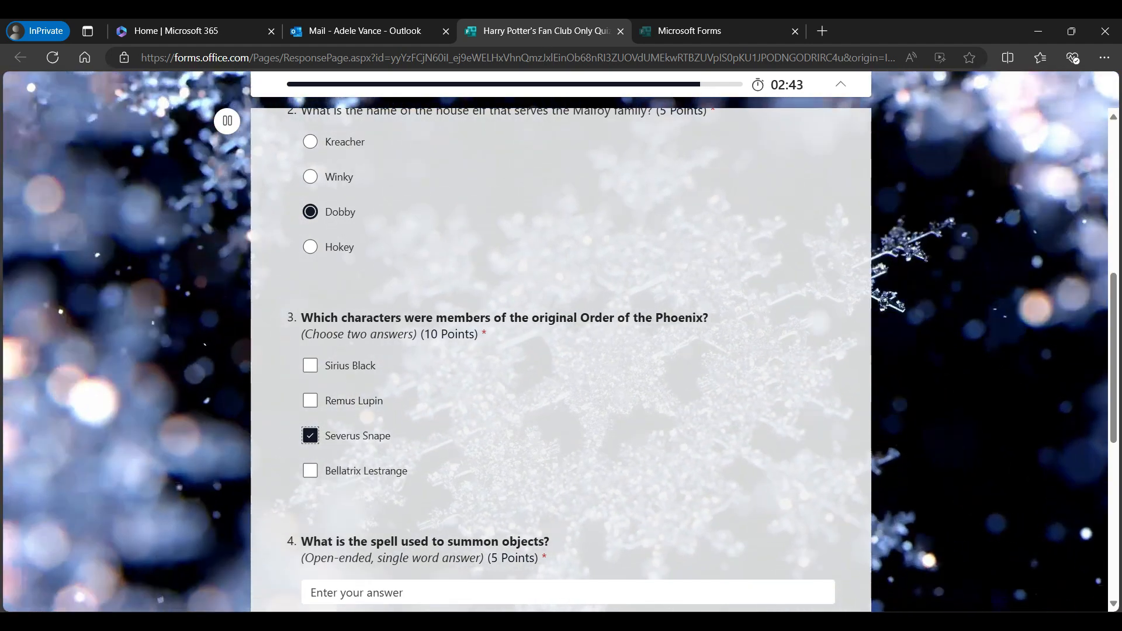
{"action": "left_click", "coordinate": [310, 400]}
{"action": "scroll", "coordinate": [561, 360], "scroll_direction": "down", "scroll_amount": 2}
{"action": "scroll", "coordinate": [561, 360], "scroll_direction": "up", "scroll_amount": 1}
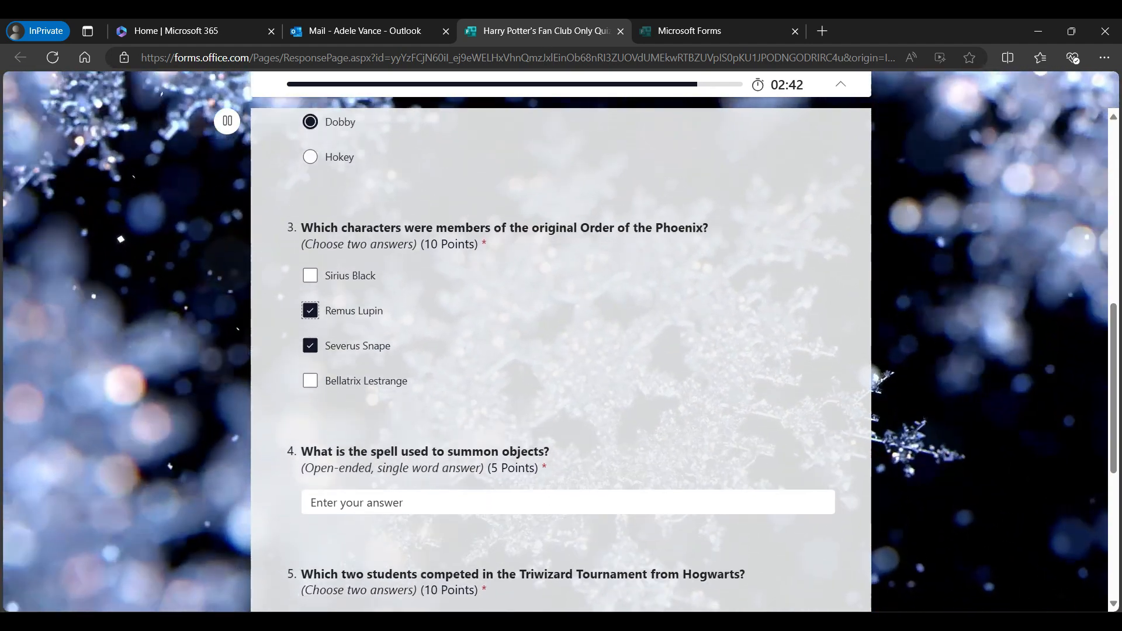
Answer the open-ended question about the object-summoning spell with "Flippendo".
{"action": "scroll", "coordinate": [561, 360], "scroll_direction": "down", "scroll_amount": 1}
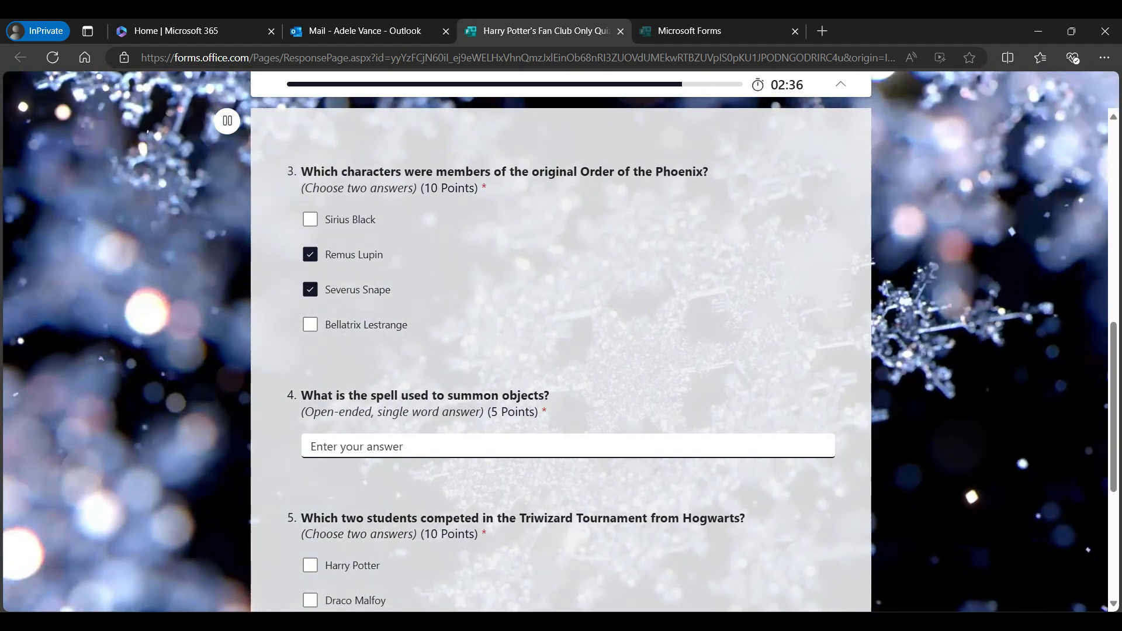
{"action": "type", "text": "Flip"}
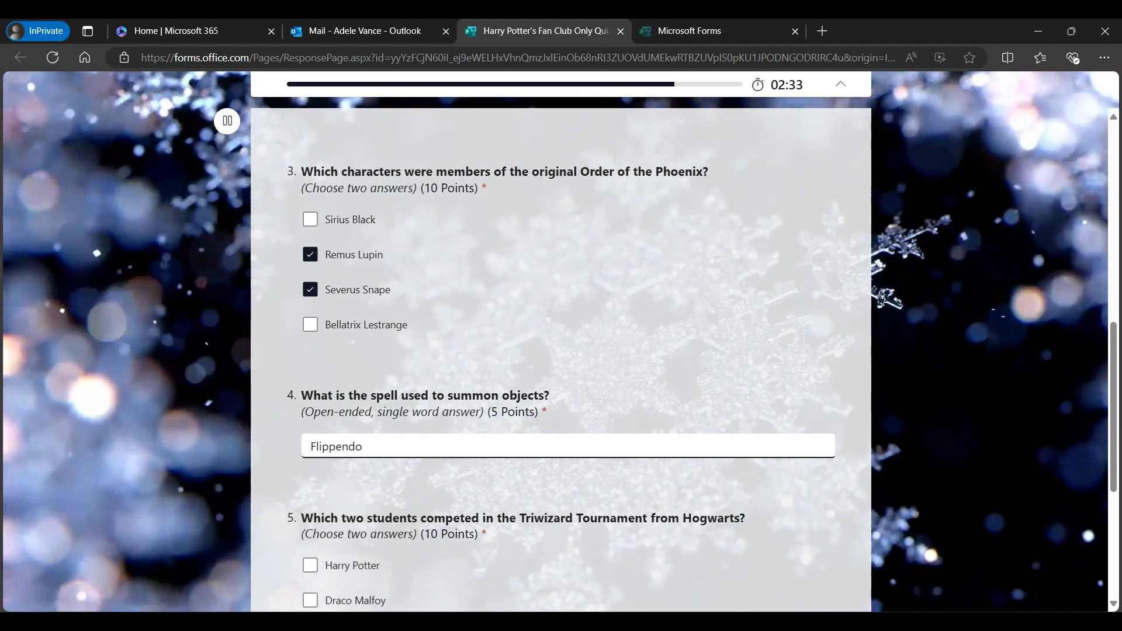
{"action": "type", "text": "pendo"}
Choose Harry Potter and Cedric Diggory for the Triwizard Tournament question and submit the quiz.
{"action": "scroll", "coordinate": [561, 351], "scroll_direction": "down", "scroll_amount": 2}
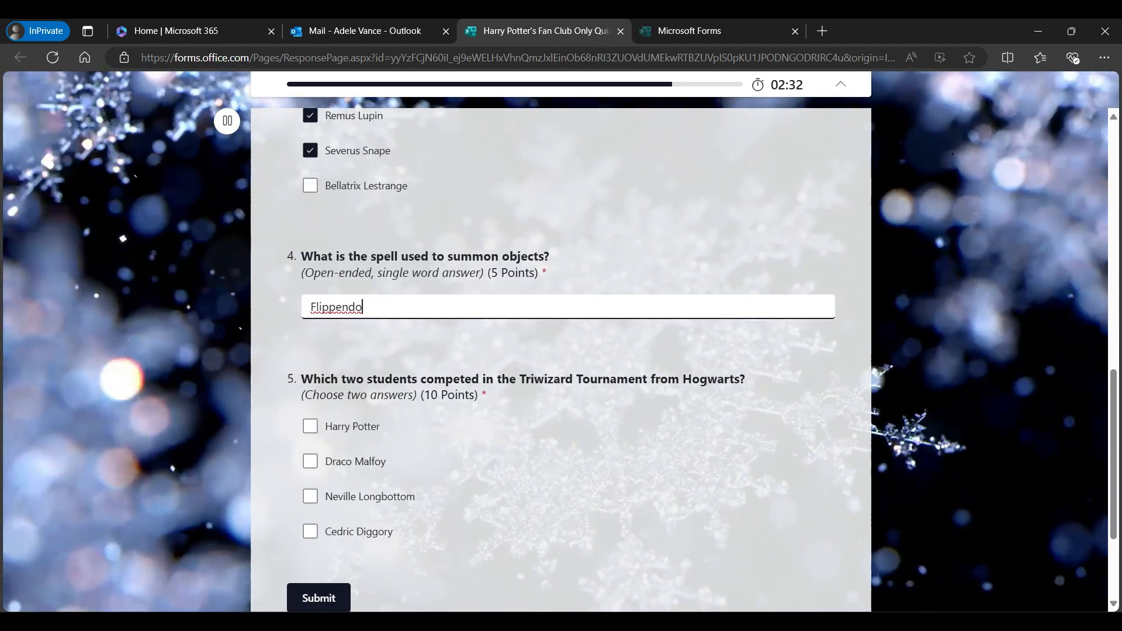
{"action": "left_click", "coordinate": [311, 419]}
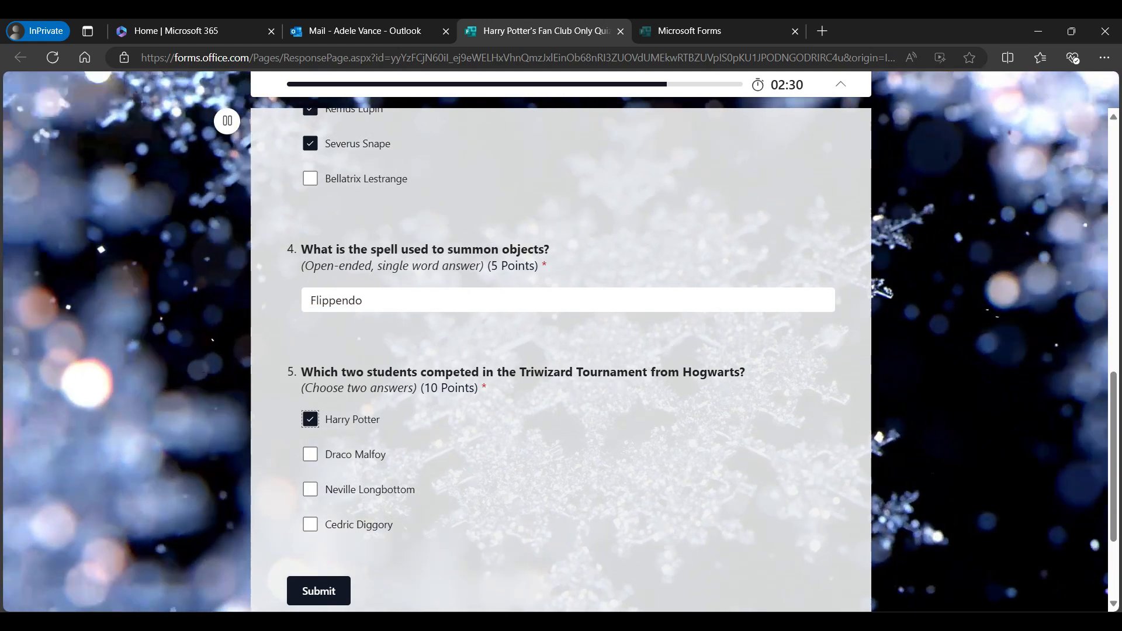
{"action": "left_click", "coordinate": [310, 525]}
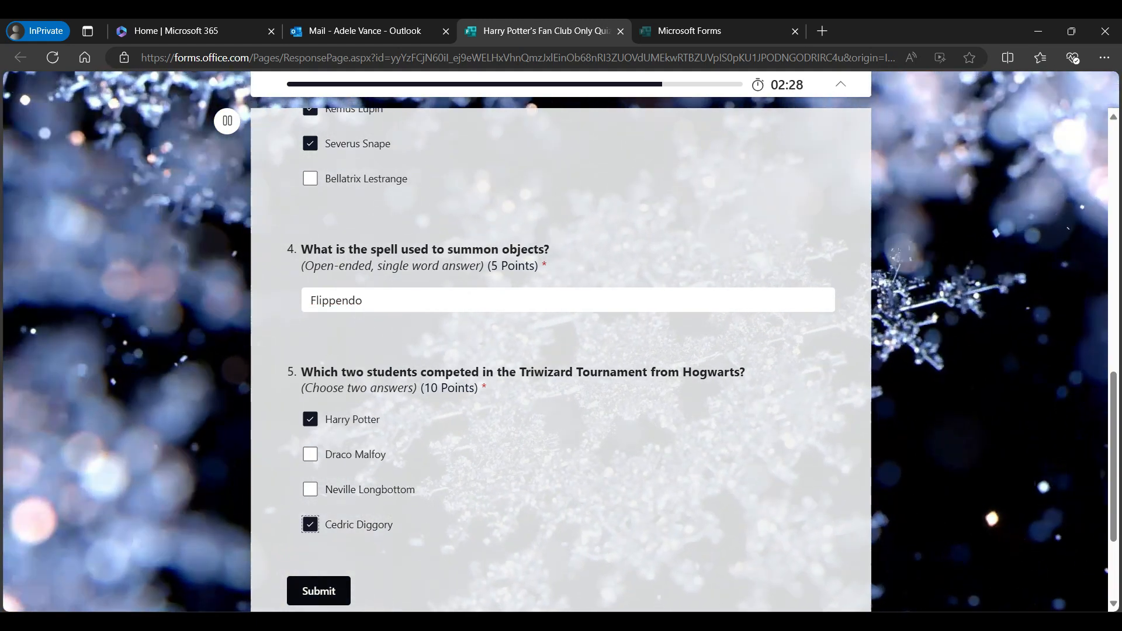
{"action": "left_click", "coordinate": [319, 591]}
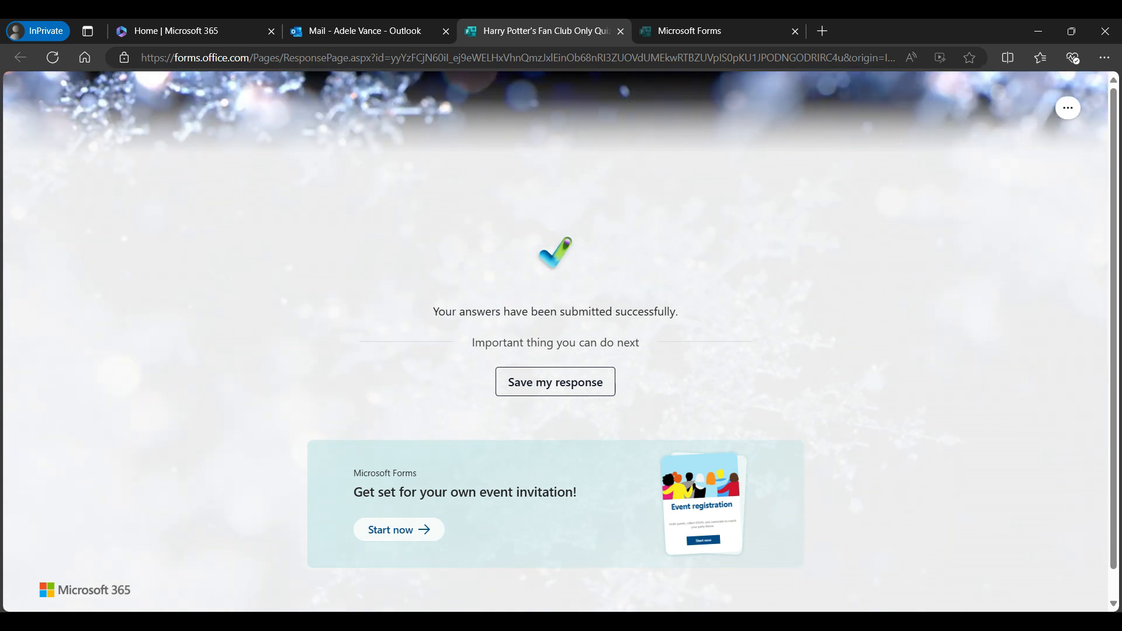
{"action": "scroll", "coordinate": [555, 342], "scroll_direction": "down", "scroll_amount": 1}
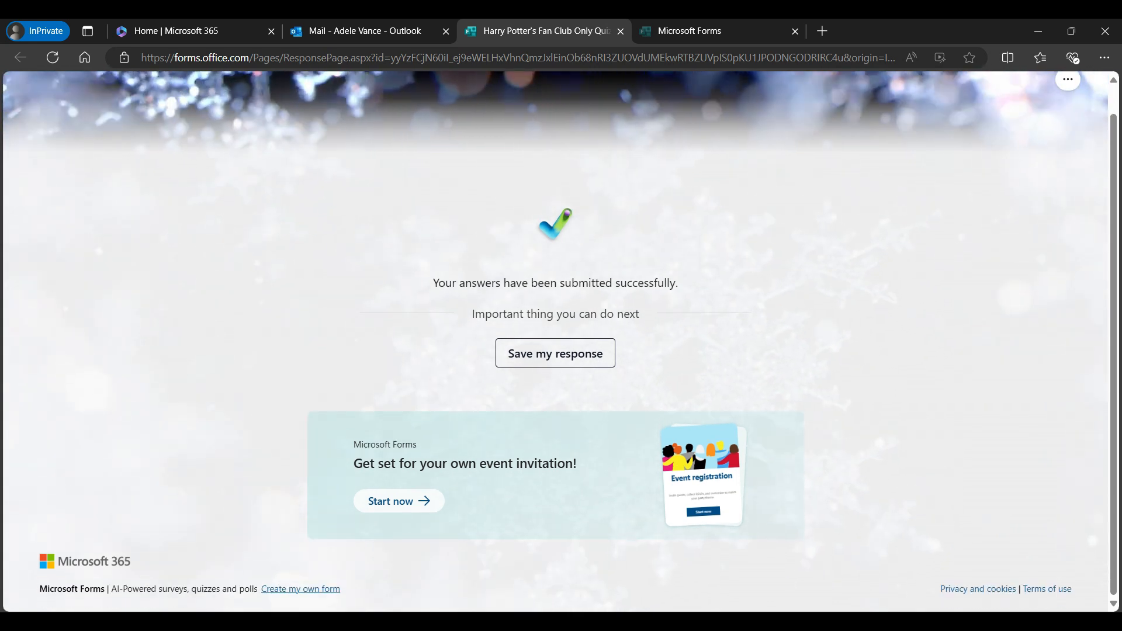
{"action": "scroll", "coordinate": [555, 342], "scroll_direction": "up", "scroll_amount": 1}
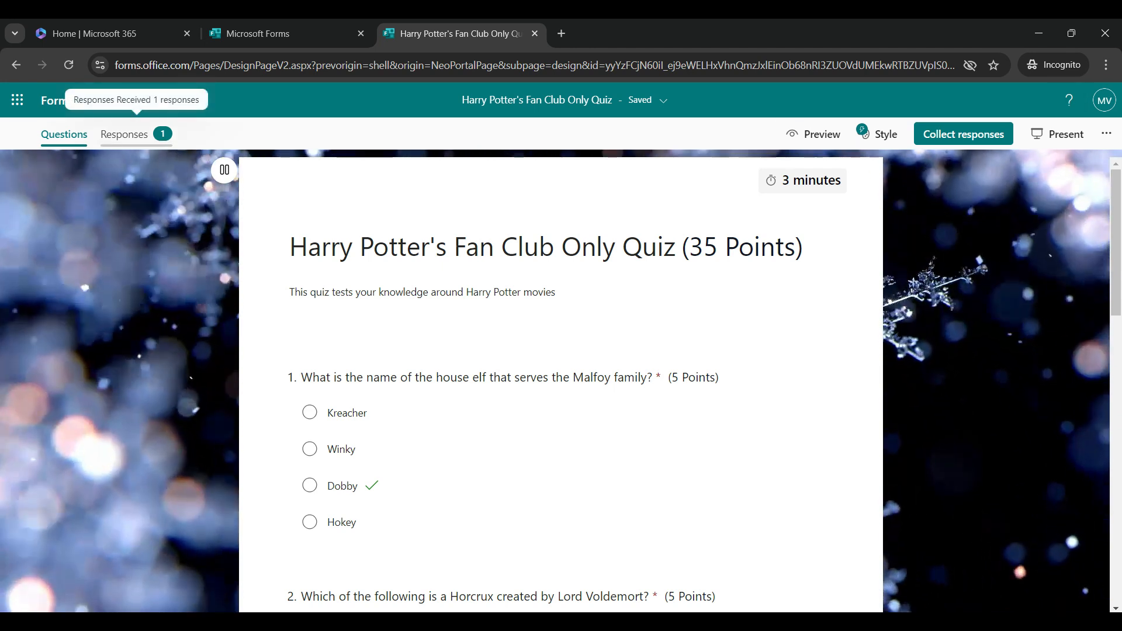
Switch to the quiz owner's window, open the responses and examine the summary and results of each question.
{"action": "left_click", "coordinate": [124, 134]}
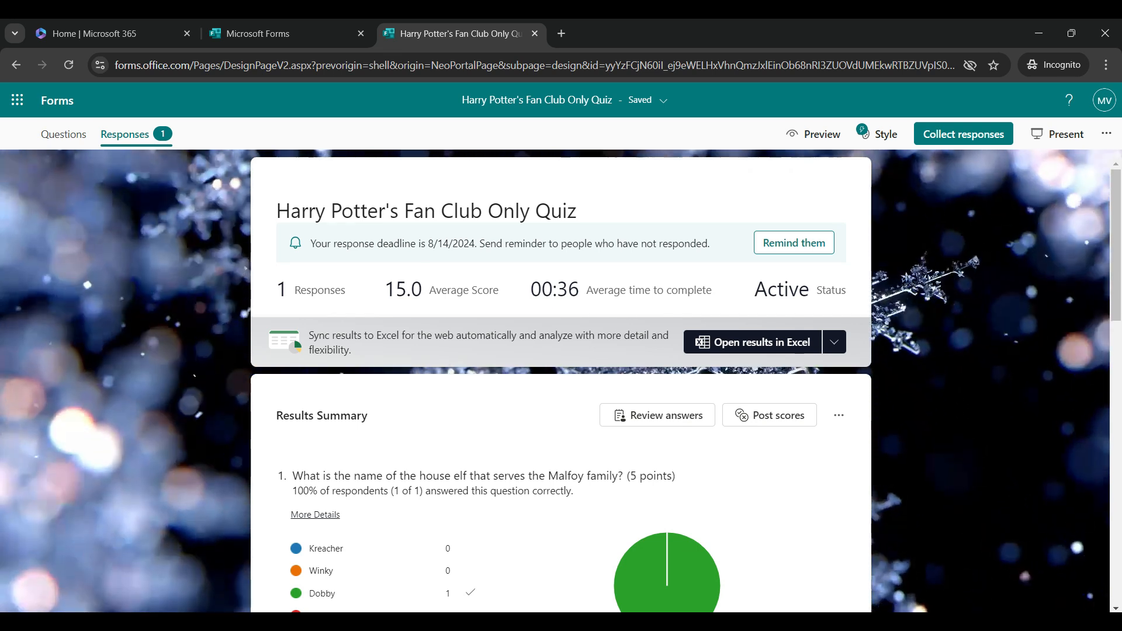
{"action": "scroll", "coordinate": [561, 380], "scroll_direction": "down", "scroll_amount": 1}
{"action": "scroll", "coordinate": [374, 250], "scroll_direction": "down", "scroll_amount": 5}
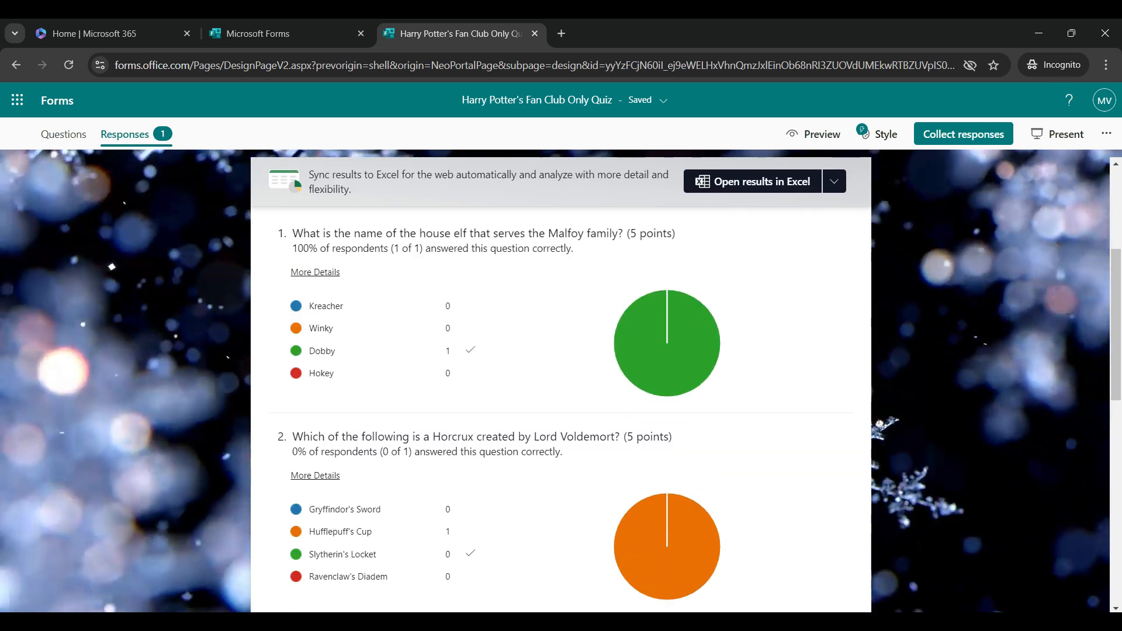
{"action": "scroll", "coordinate": [374, 250], "scroll_direction": "up", "scroll_amount": 4}
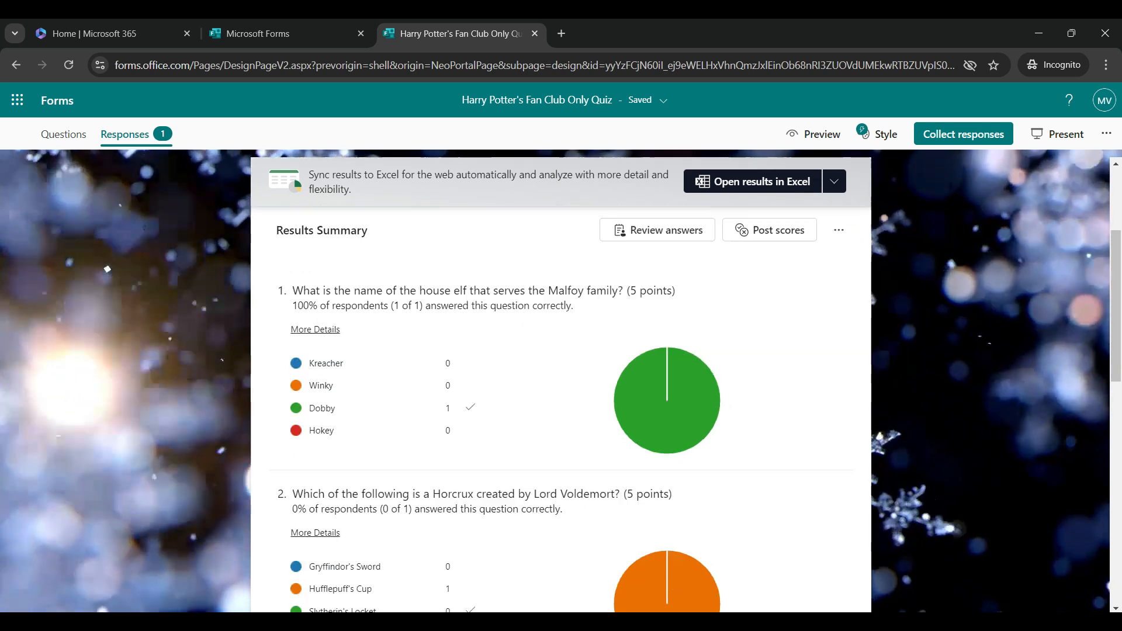
{"action": "scroll", "coordinate": [374, 250], "scroll_direction": "down", "scroll_amount": 4}
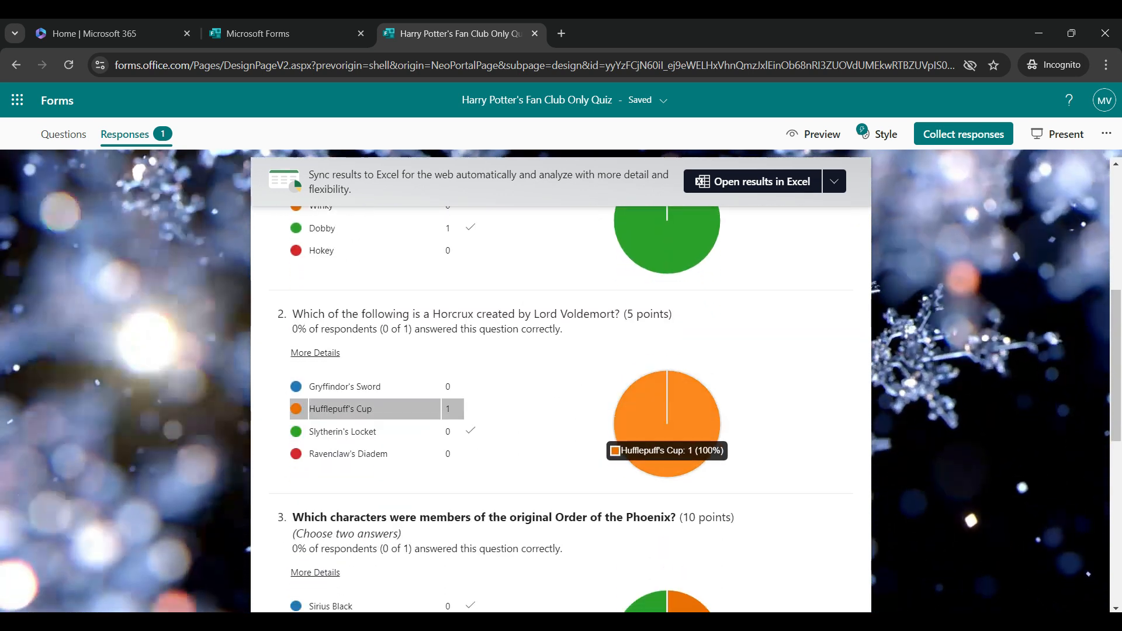
{"action": "scroll", "coordinate": [374, 409], "scroll_direction": "down", "scroll_amount": 3}
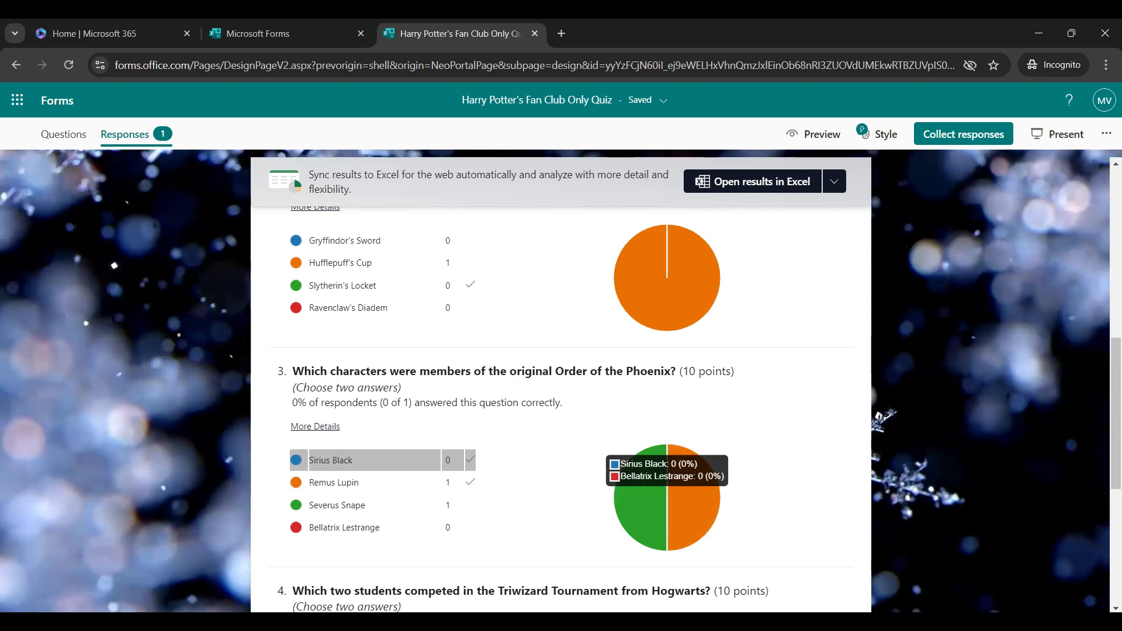
{"action": "scroll", "coordinate": [374, 461], "scroll_direction": "down", "scroll_amount": 3}
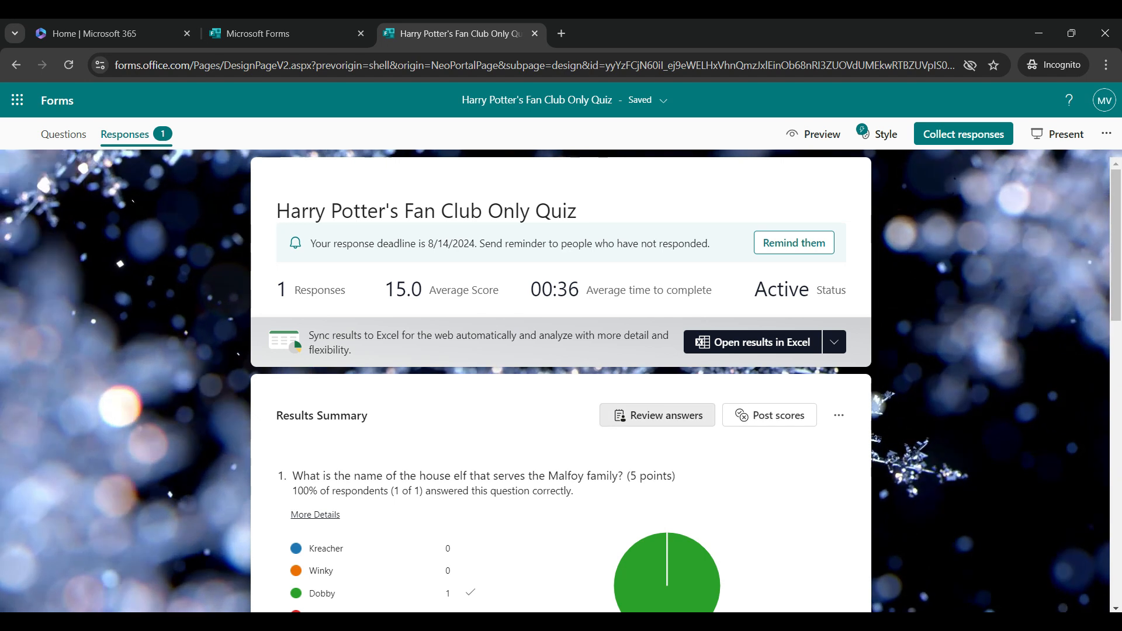
Review the respondent's answers and score the open-ended summoning spell question 0 out of 5 points.
{"action": "left_click", "coordinate": [657, 415]}
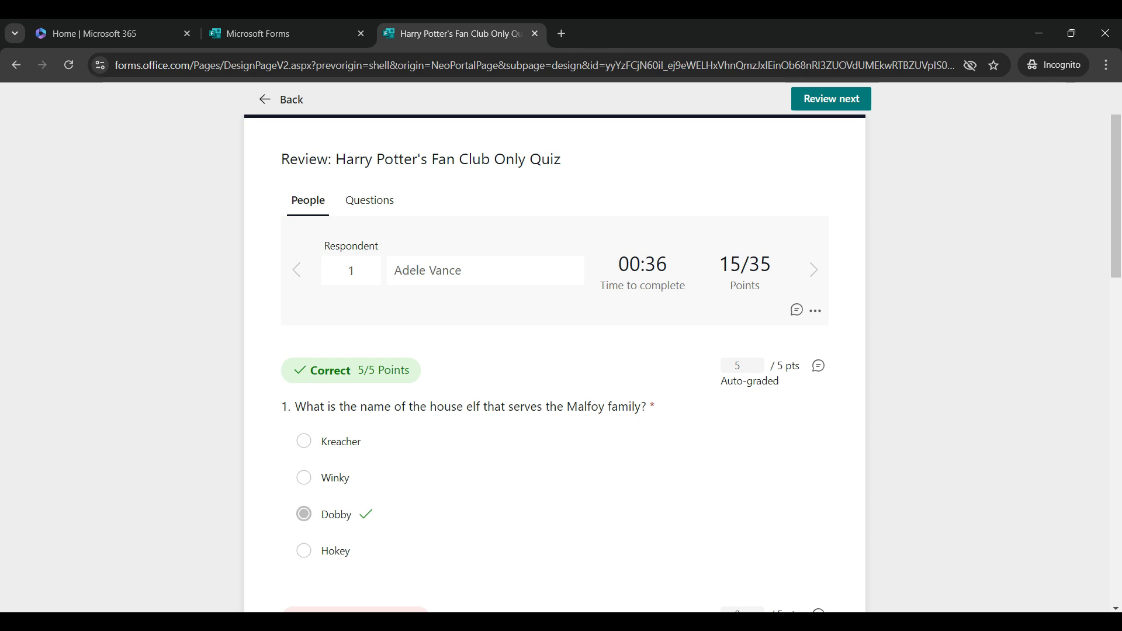
{"action": "scroll", "coordinate": [555, 362], "scroll_direction": "down", "scroll_amount": 5}
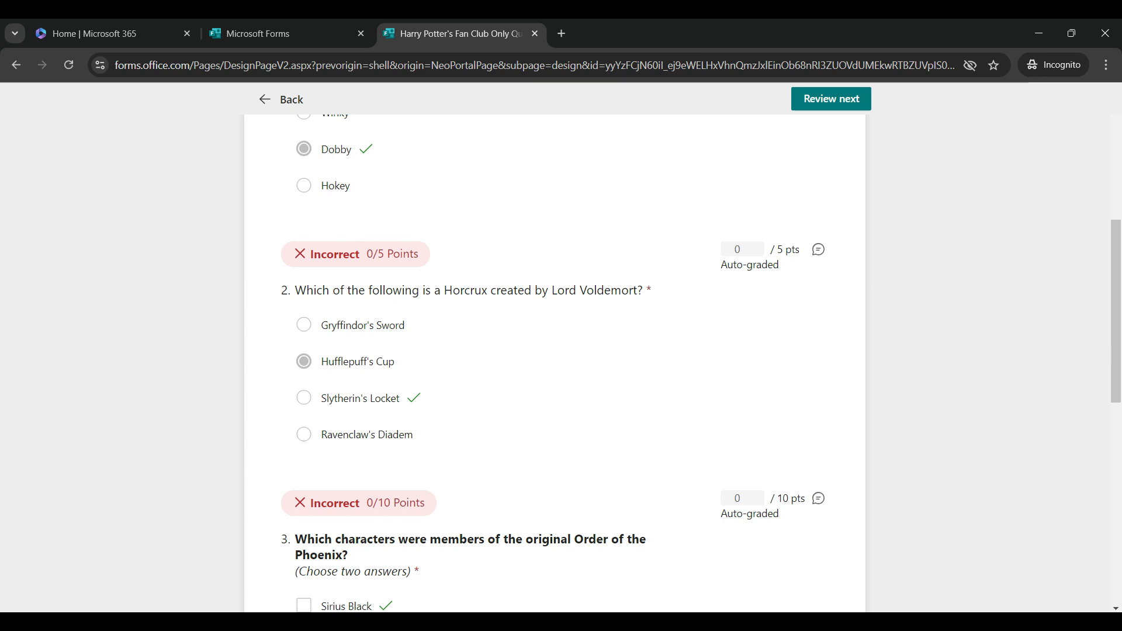
{"action": "scroll", "coordinate": [555, 363], "scroll_direction": "down", "scroll_amount": 3}
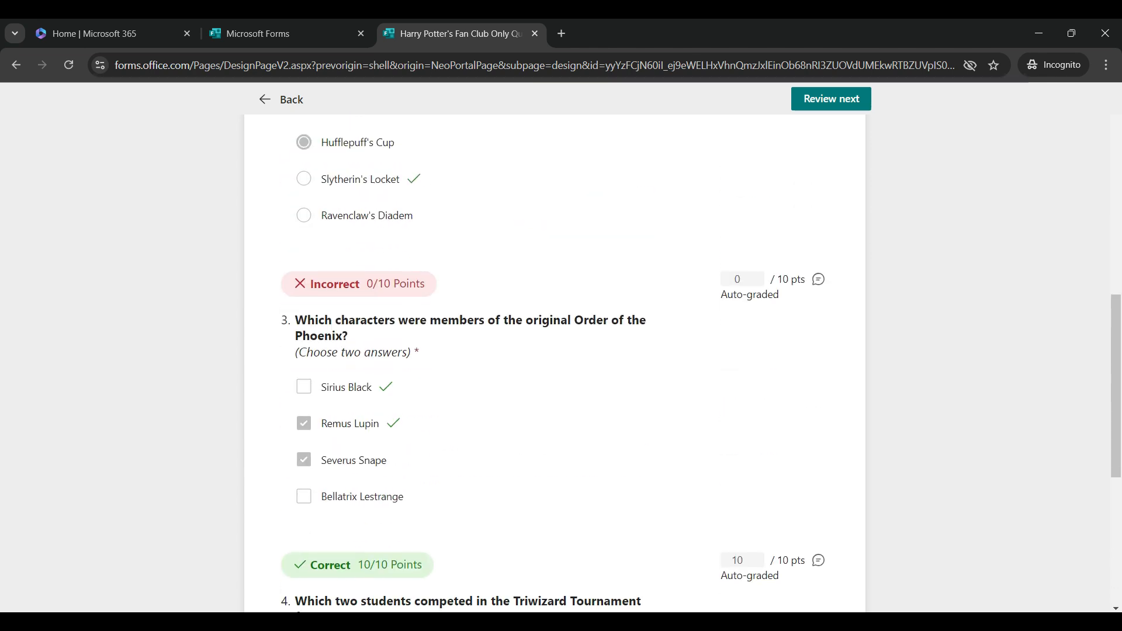
{"action": "scroll", "coordinate": [556, 362], "scroll_direction": "down", "scroll_amount": 3}
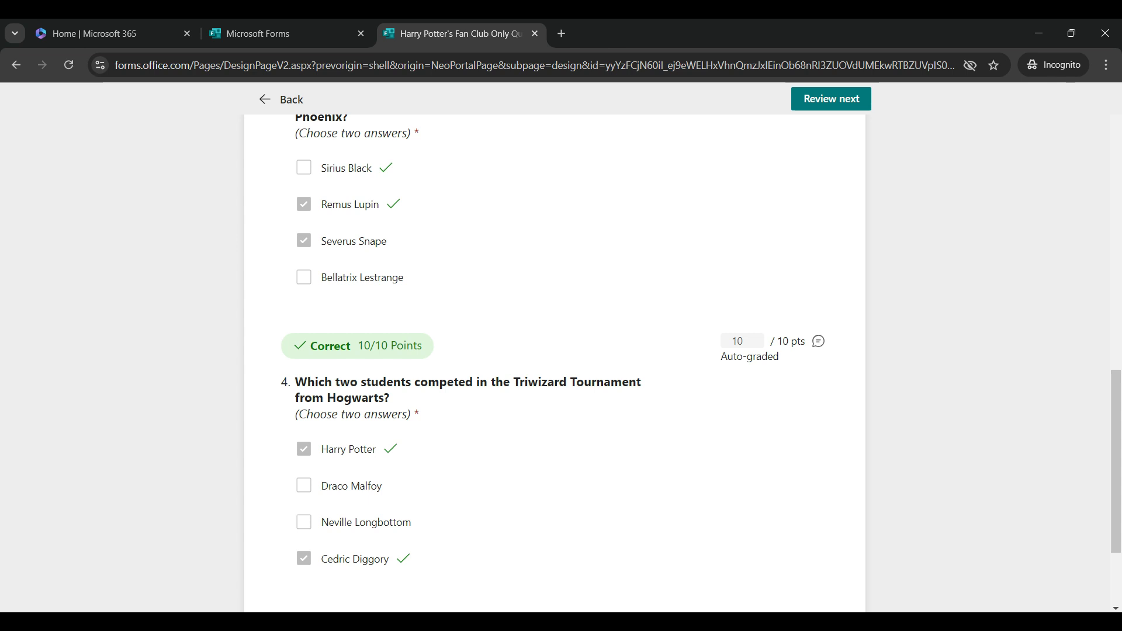
{"action": "scroll", "coordinate": [555, 362], "scroll_direction": "down", "scroll_amount": 2}
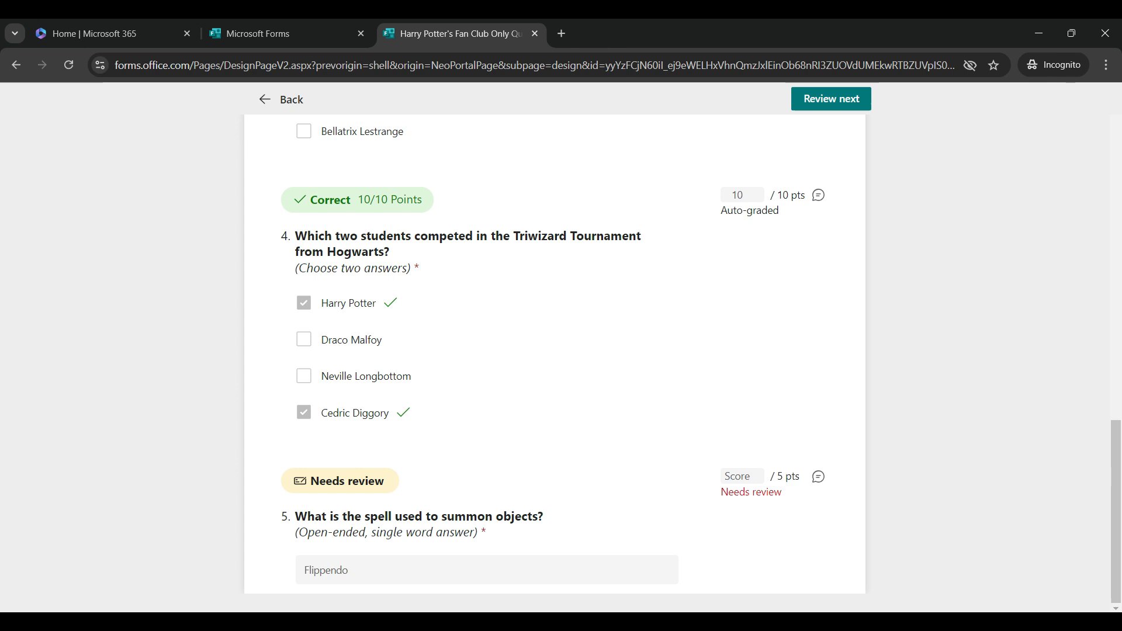
{"action": "left_click", "coordinate": [738, 476]}
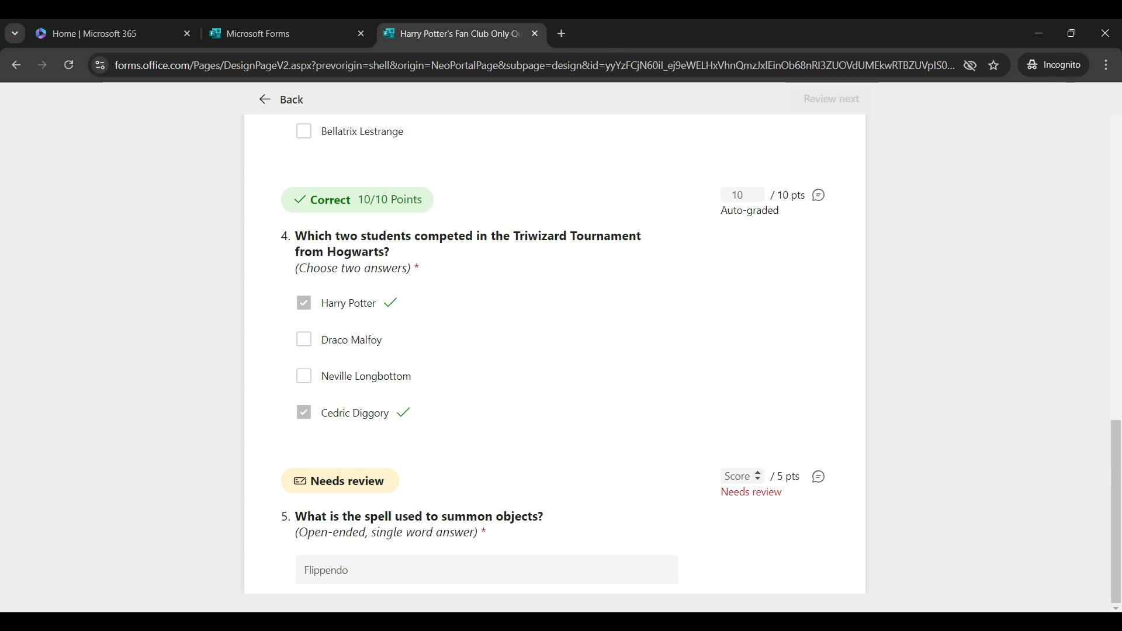
{"action": "type", "text": "0"}
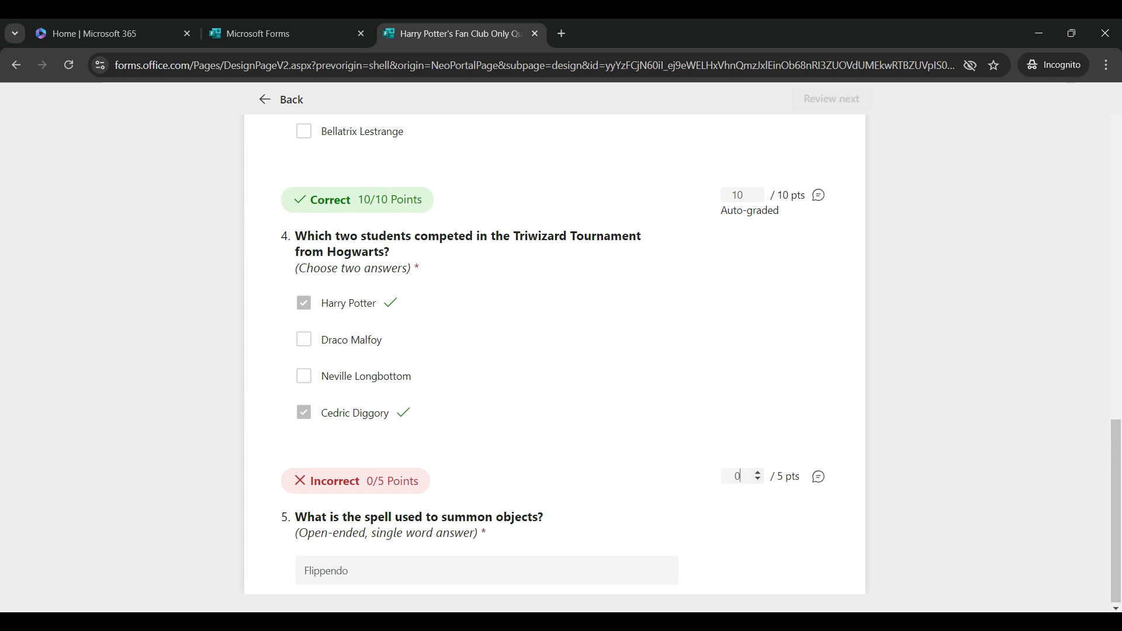
{"action": "scroll", "coordinate": [555, 350], "scroll_direction": "up", "scroll_amount": 15}
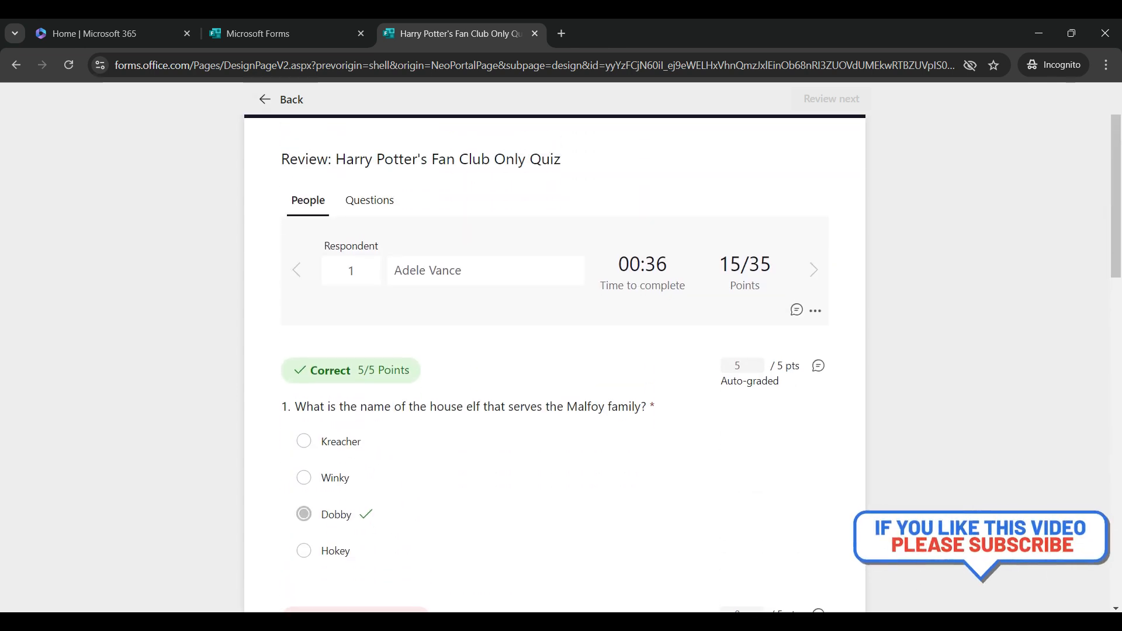
Return to the results summary and post the respondent's score for the quiz.
{"action": "left_click", "coordinate": [281, 100]}
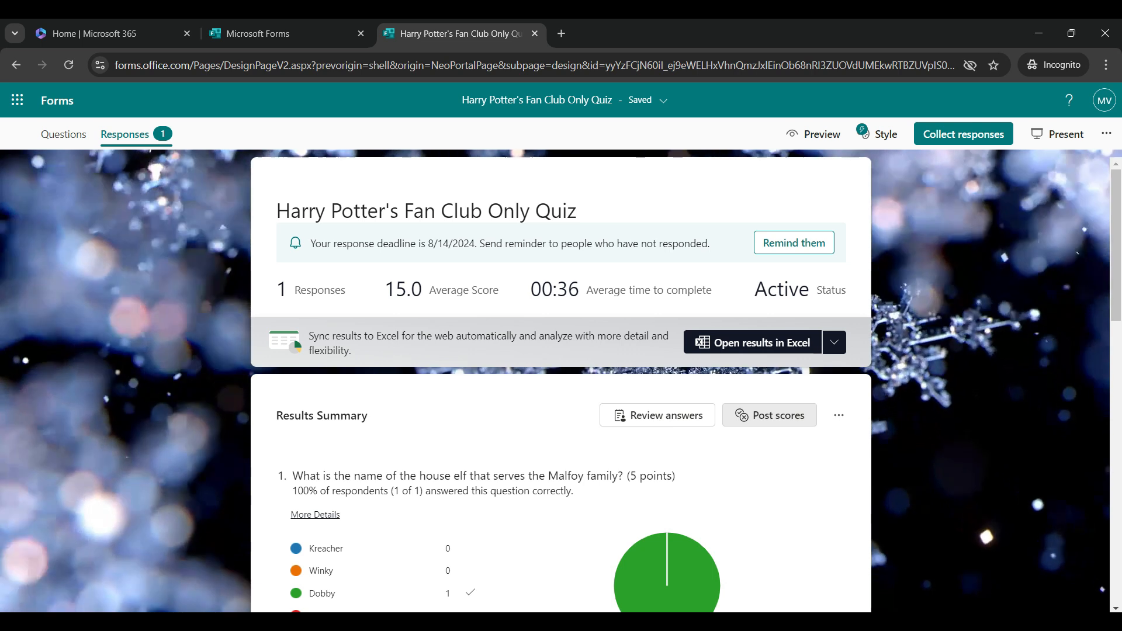
{"action": "left_click", "coordinate": [769, 416]}
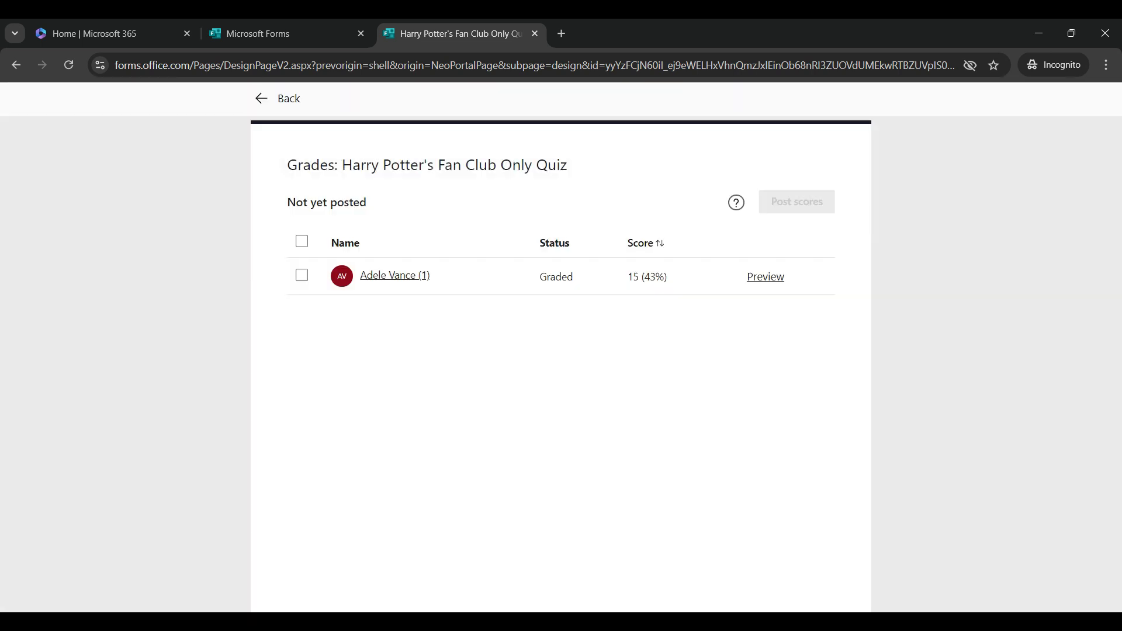
{"action": "left_click", "coordinate": [301, 276]}
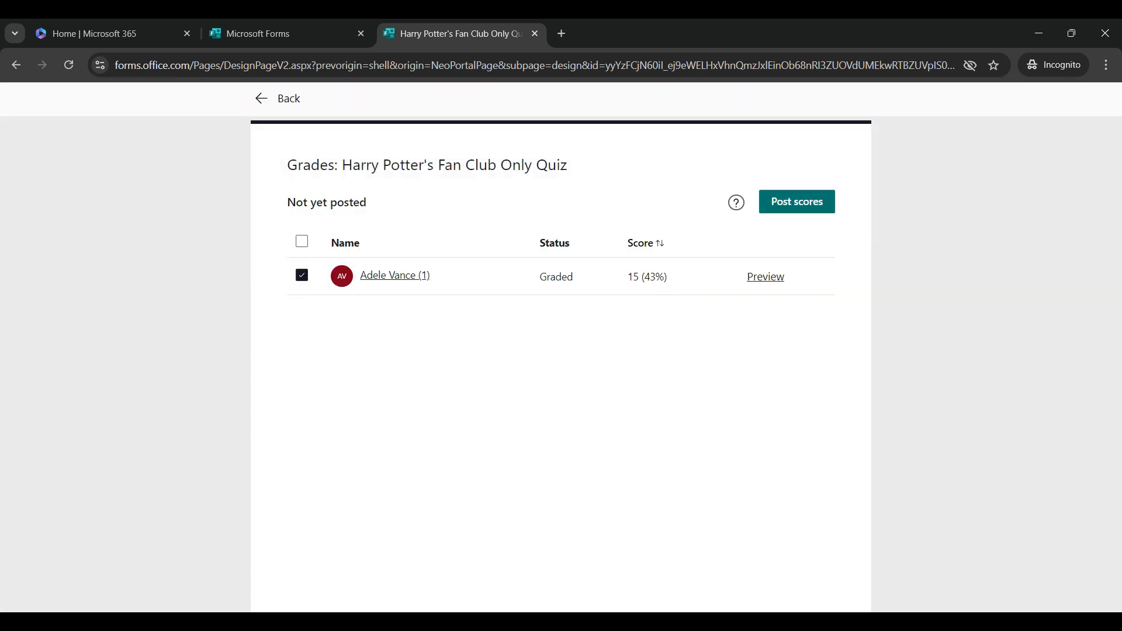
{"action": "left_click", "coordinate": [796, 202]}
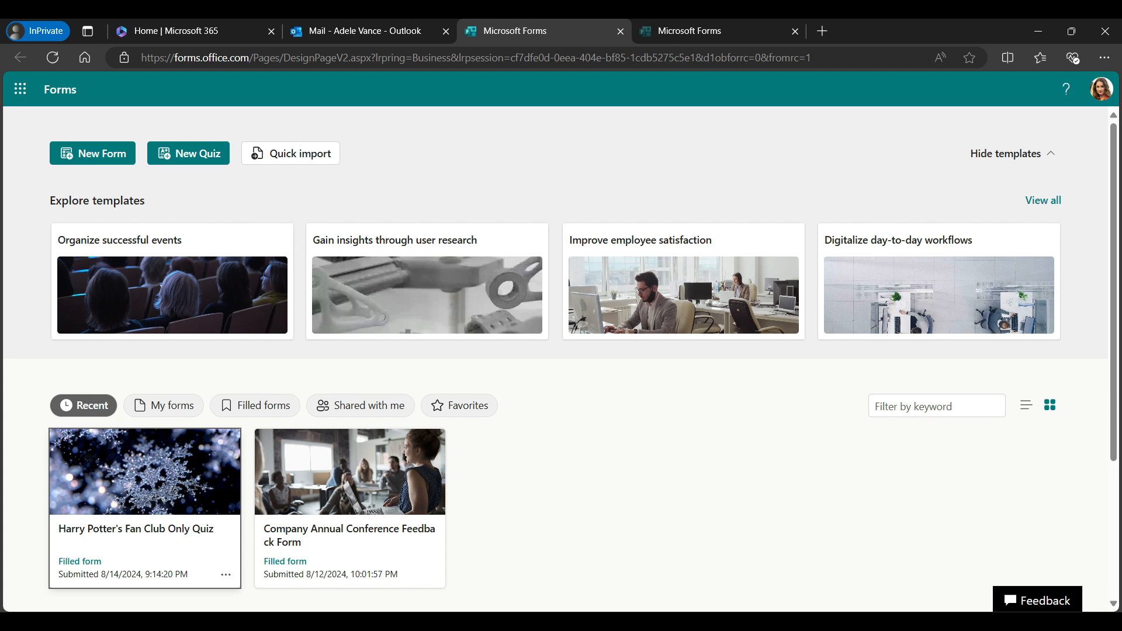
Switch to the respondent's Forms home page, open the submitted Harry Potter quiz and examine its graded answers.
{"action": "left_click", "coordinate": [145, 508]}
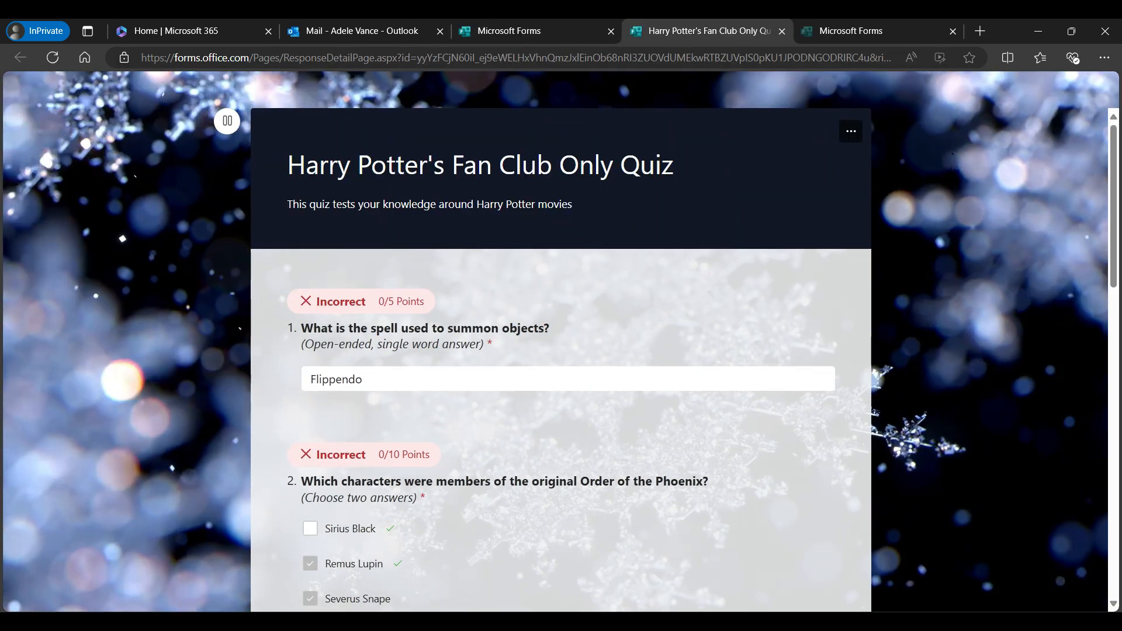
{"action": "scroll", "coordinate": [561, 351], "scroll_direction": "down", "scroll_amount": 9}
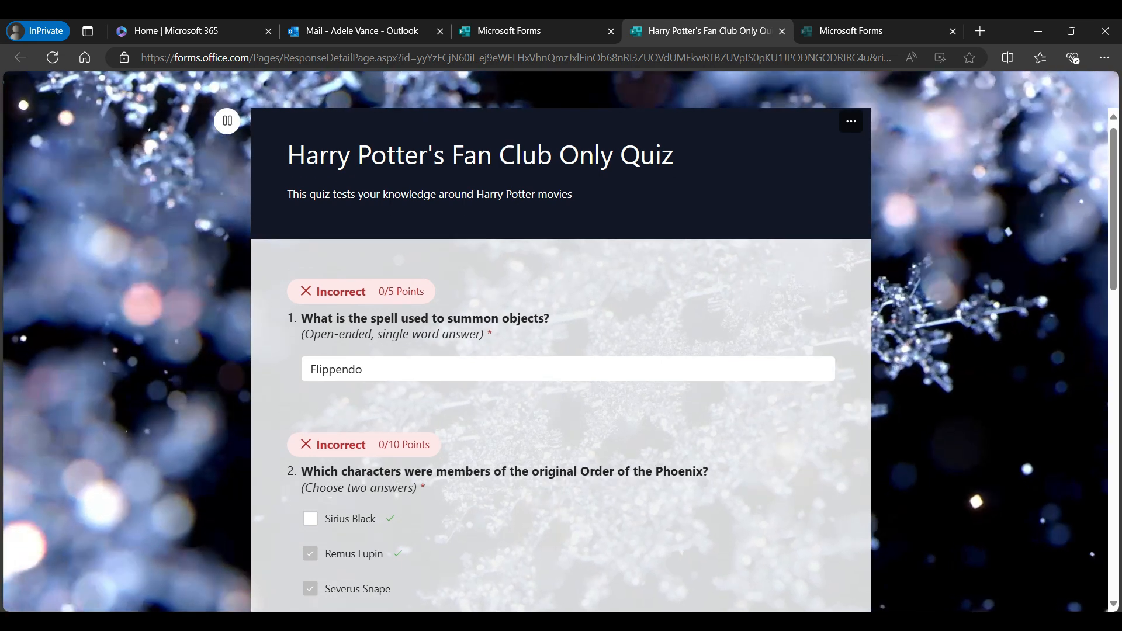
{"action": "scroll", "coordinate": [561, 350], "scroll_direction": "down", "scroll_amount": 7}
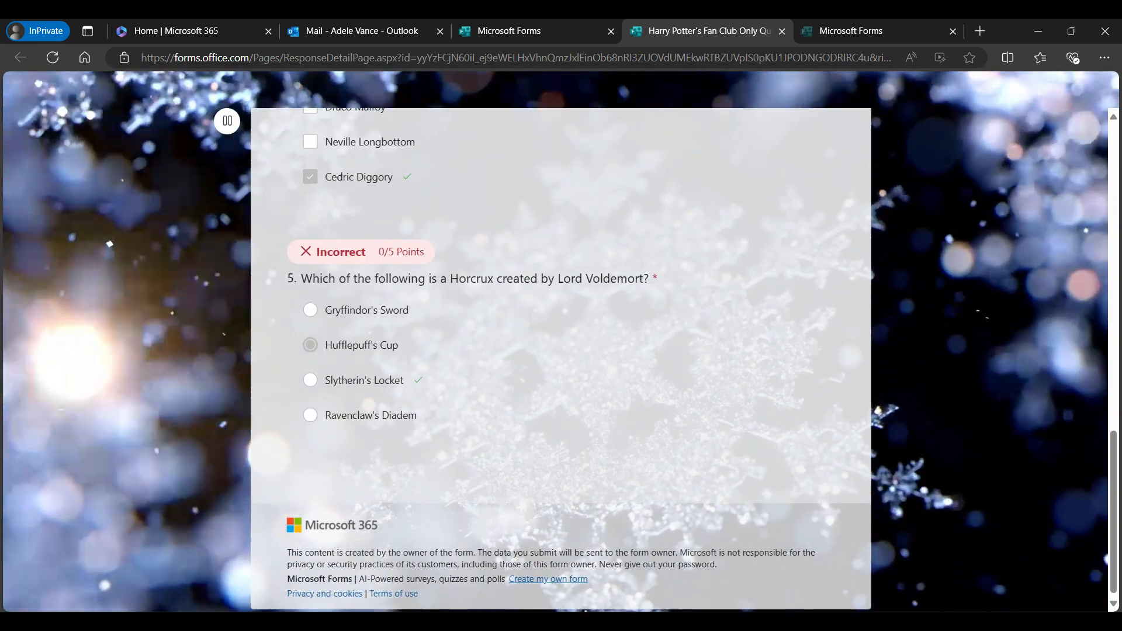
{"action": "scroll", "coordinate": [561, 351], "scroll_direction": "up", "scroll_amount": 16}
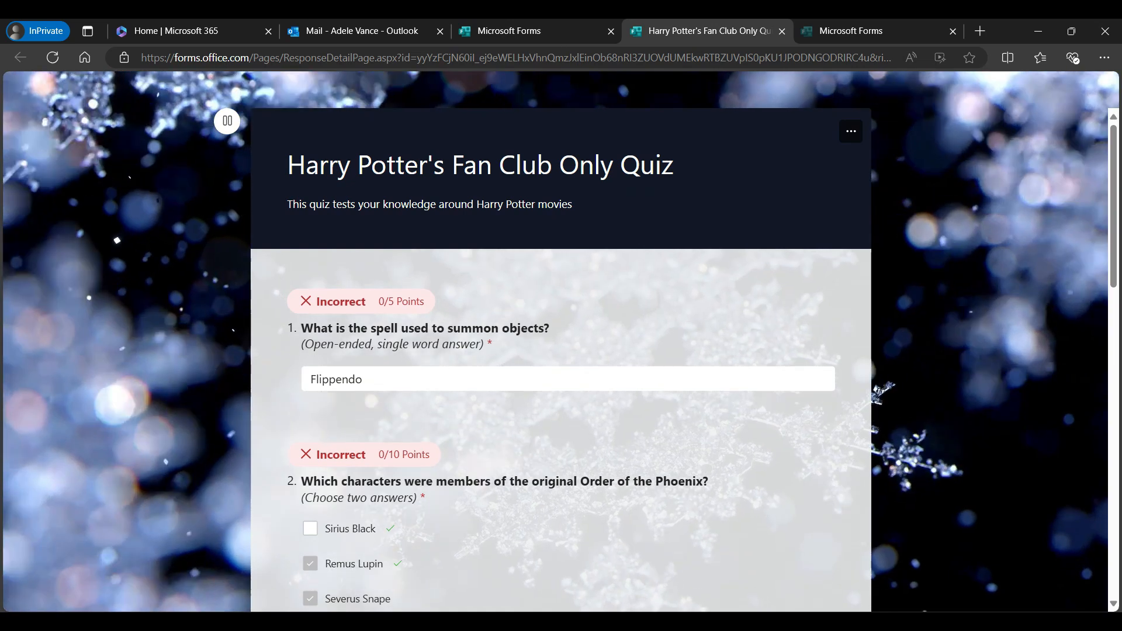